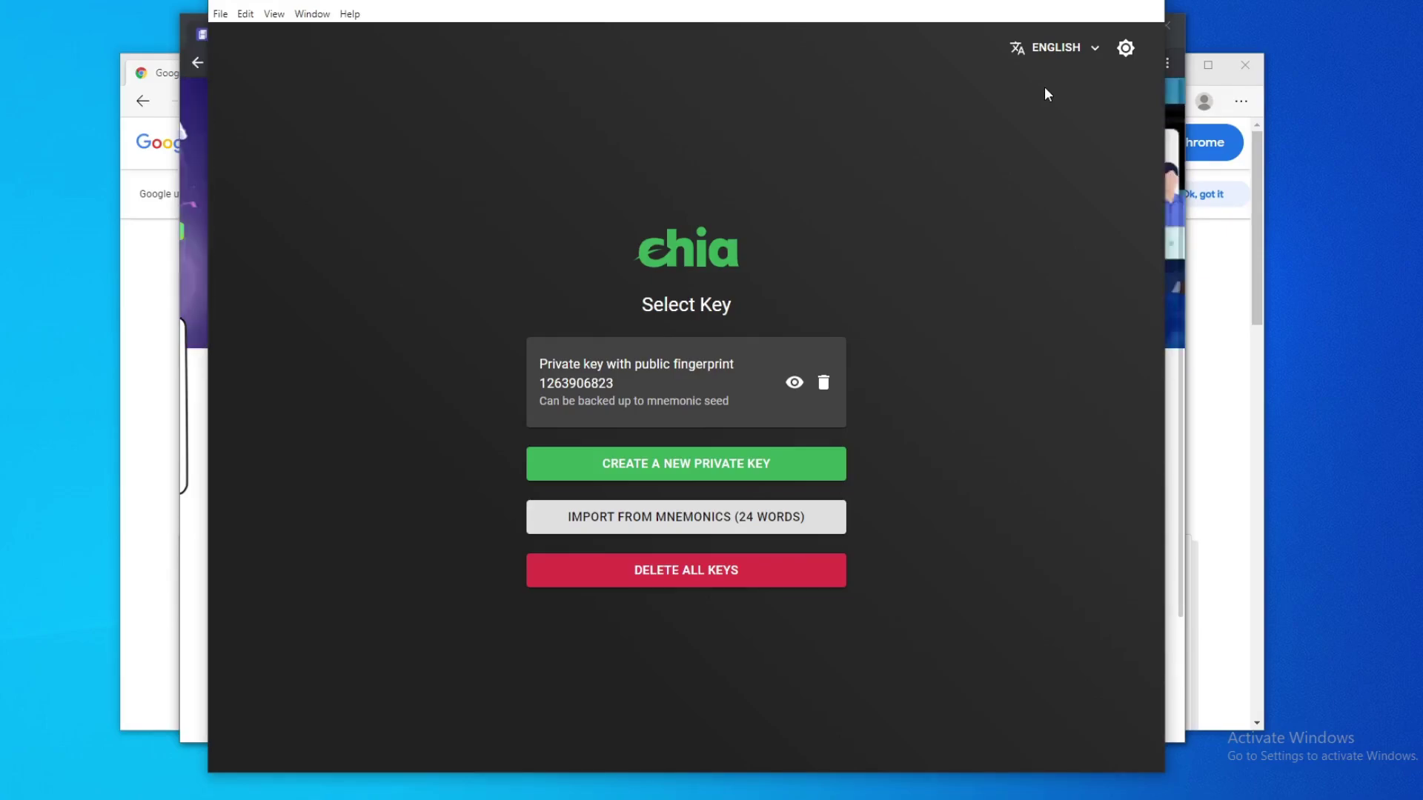
# Switch hpool.com to English and sign in to reach the Personal Center.
pyautogui.click(1174, 374)
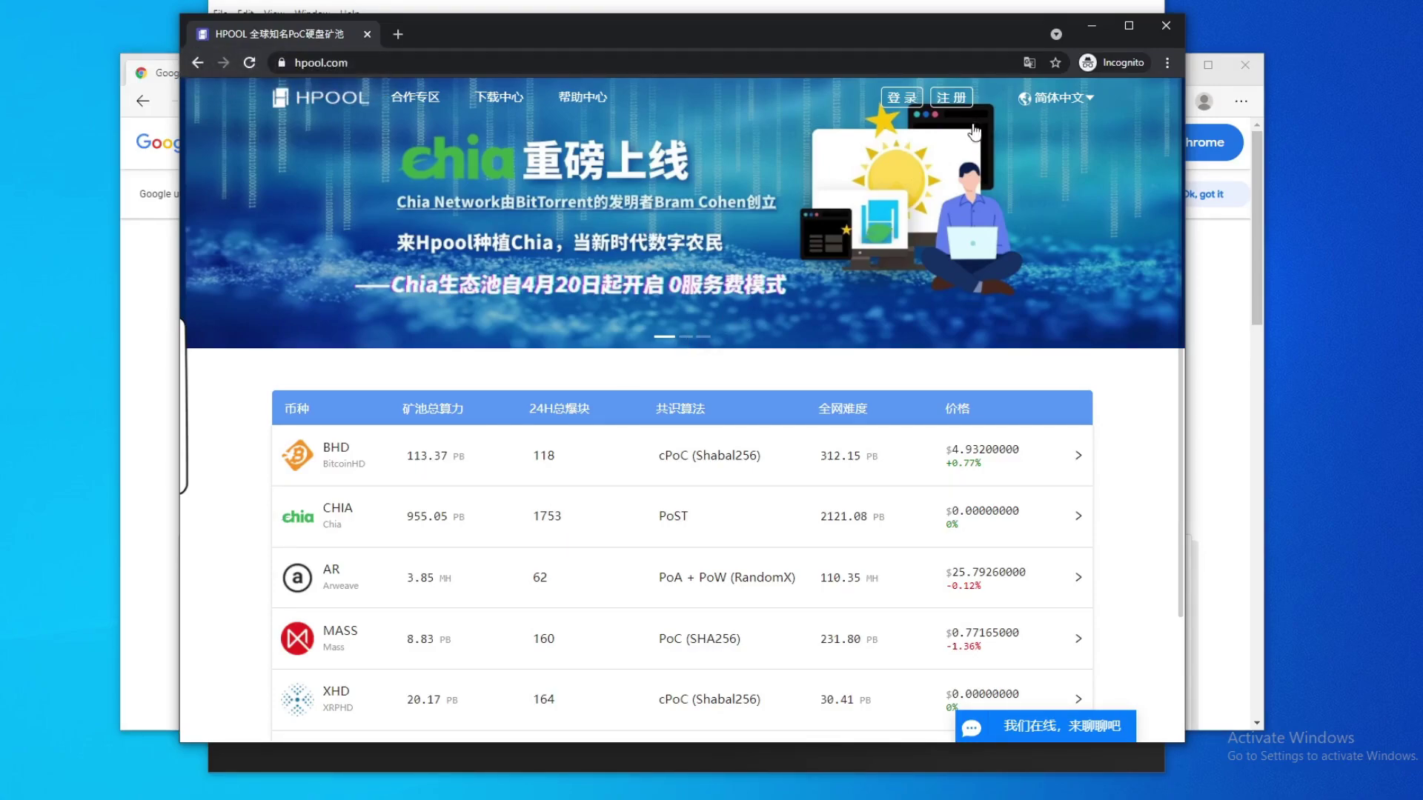
pyautogui.moveTo(1060, 104)
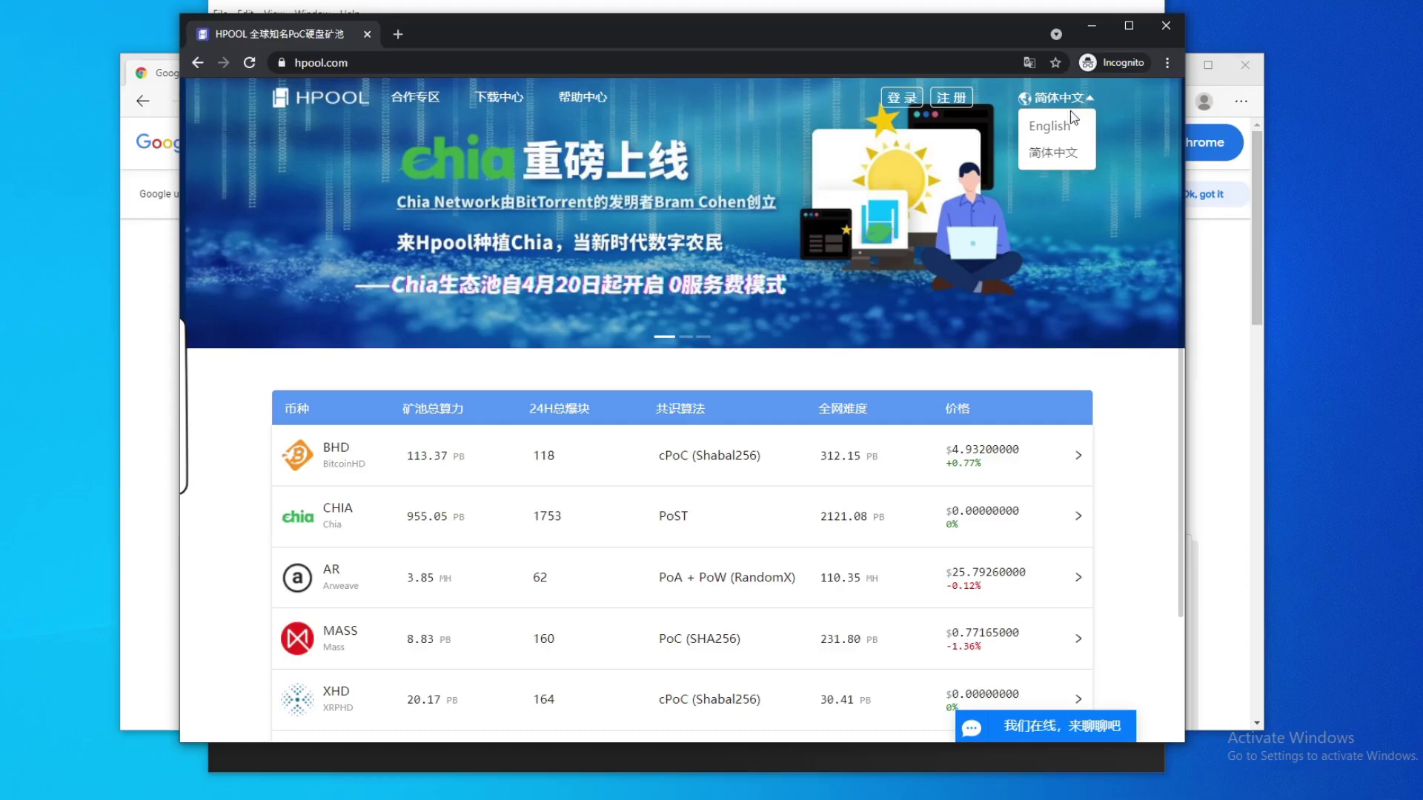
pyautogui.click(1065, 122)
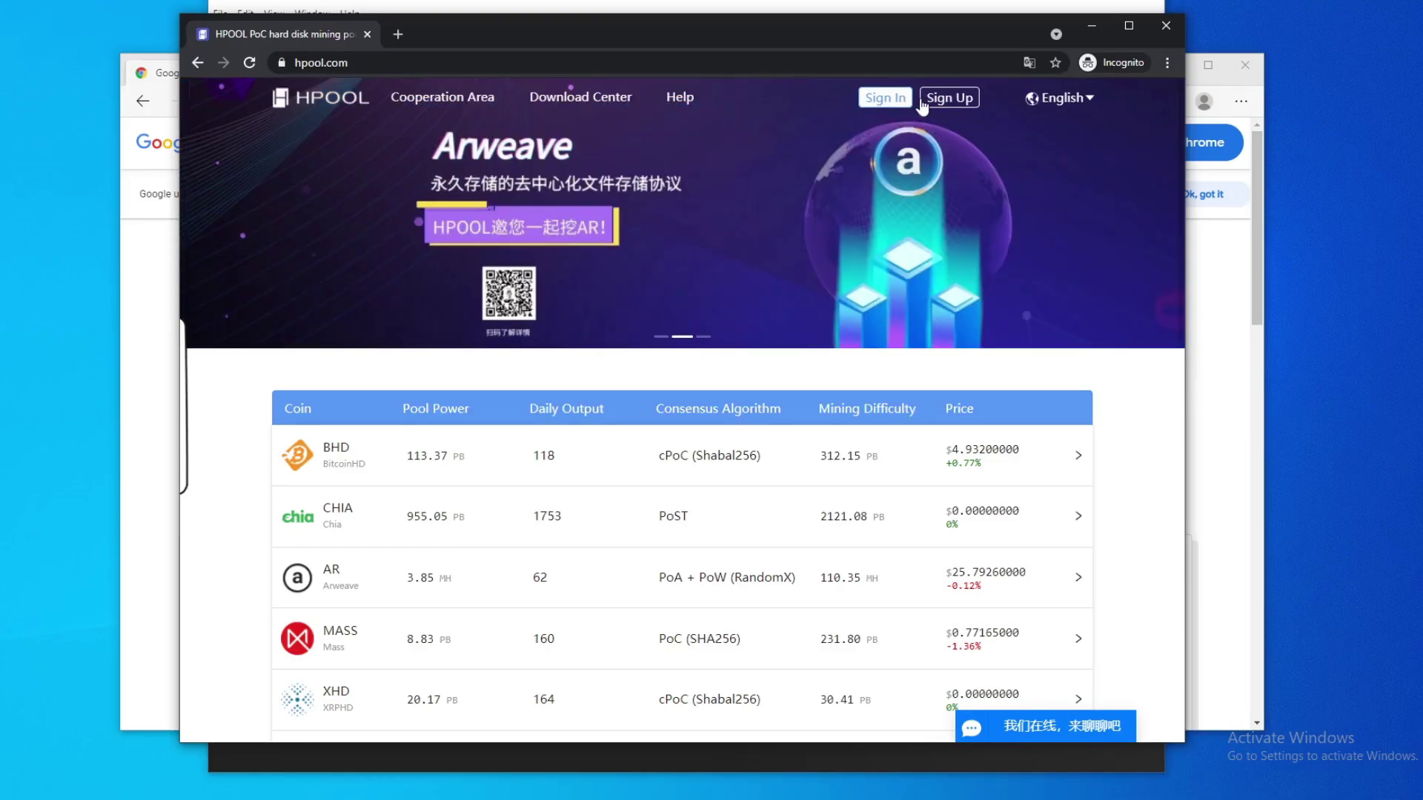
pyautogui.click(950, 98)
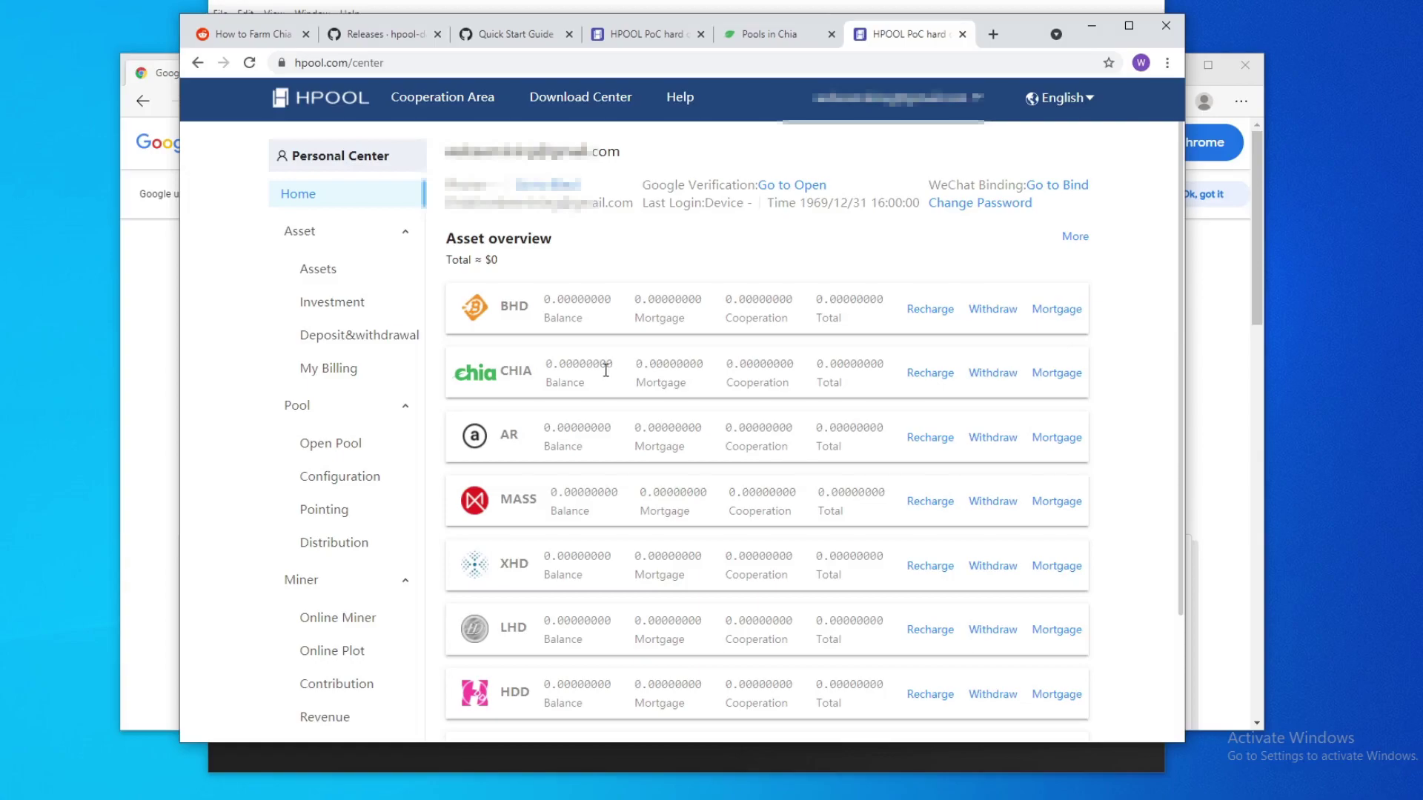
# Go to HPOOL's Download Center and open the CHIA-plotter download releases.
pyautogui.moveTo(896, 98)
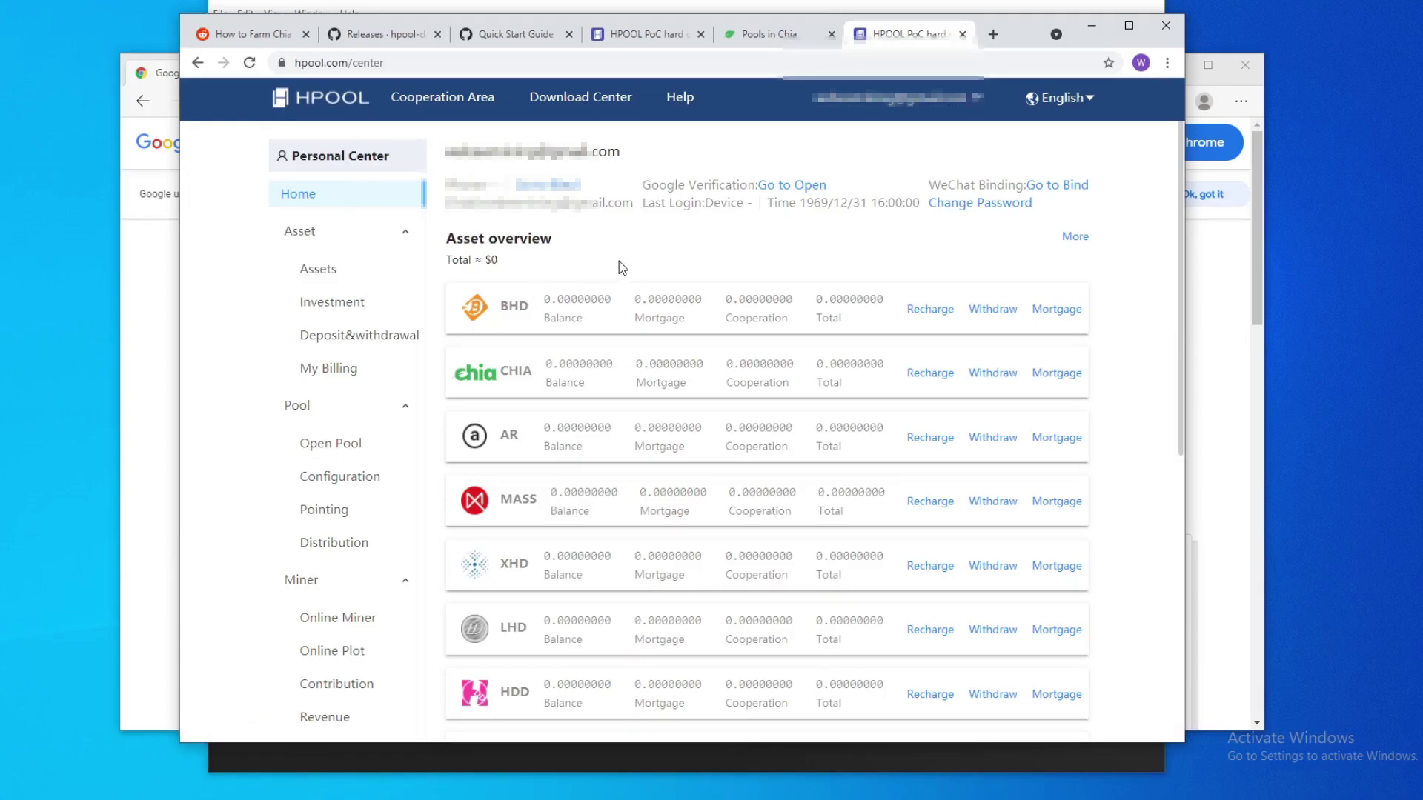
pyautogui.click(599, 104)
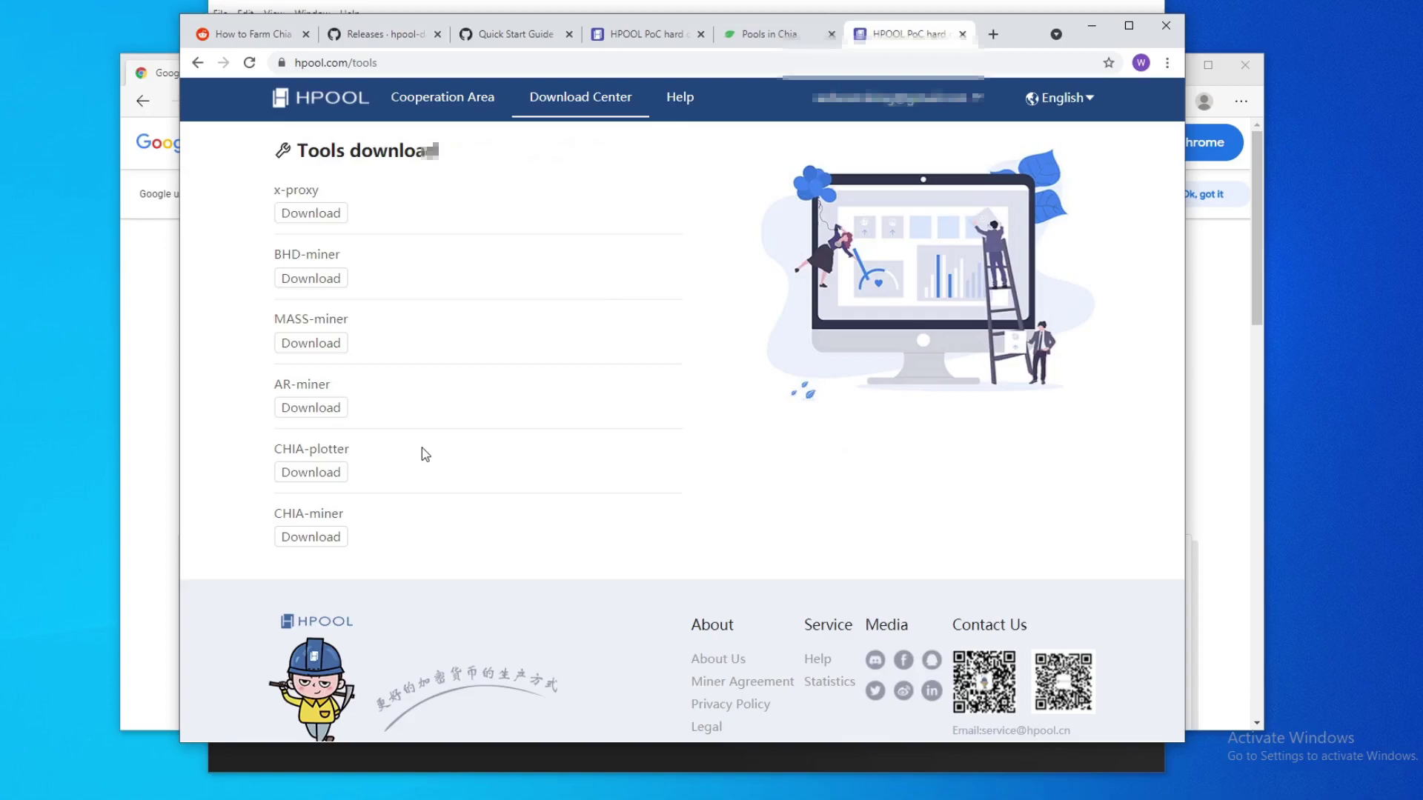
pyautogui.click(330, 480)
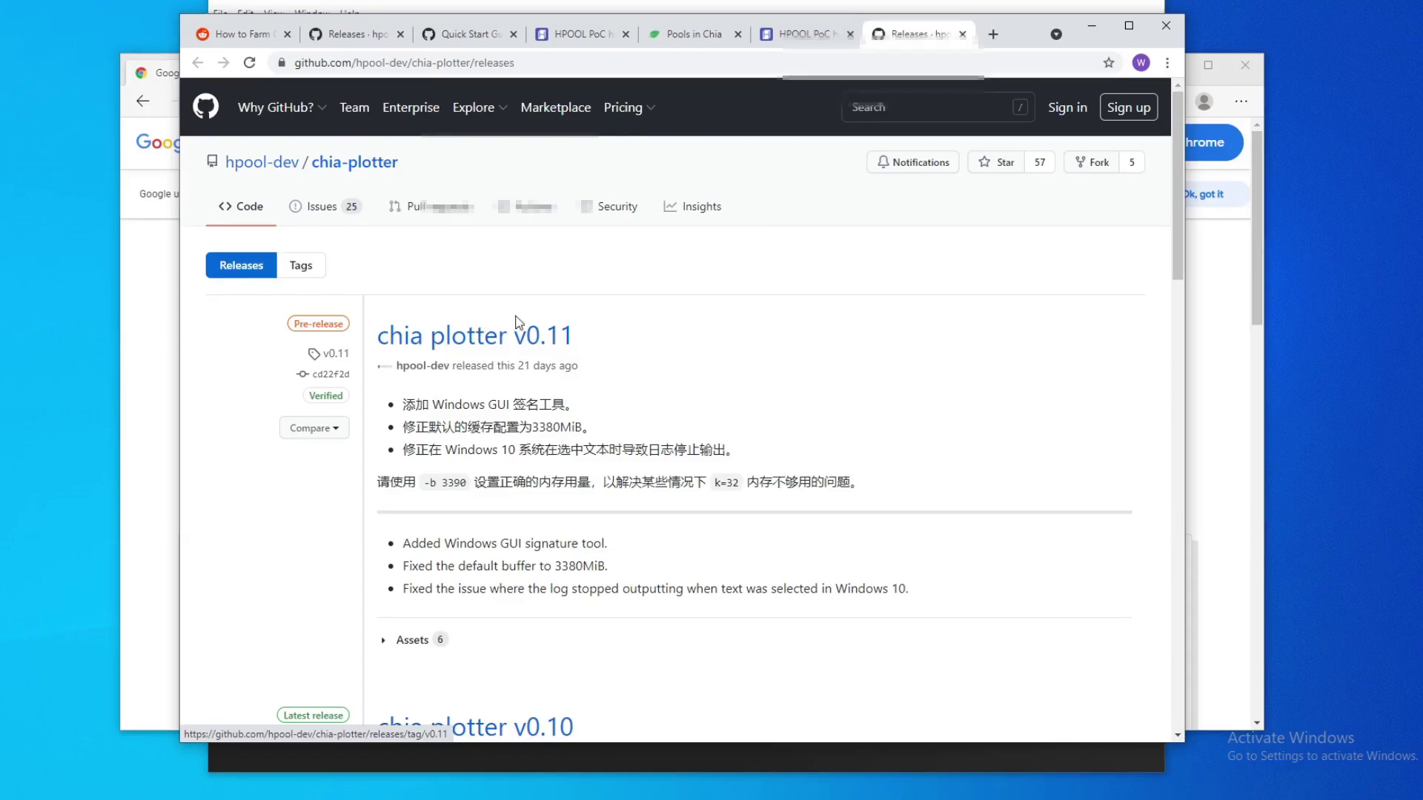
# Expand the v0.11 release assets and download chia-plotter-gui-v0.11-win64.exe.
pyautogui.scroll(-1, 574, 496)
pyautogui.scroll(-3, 572, 495)
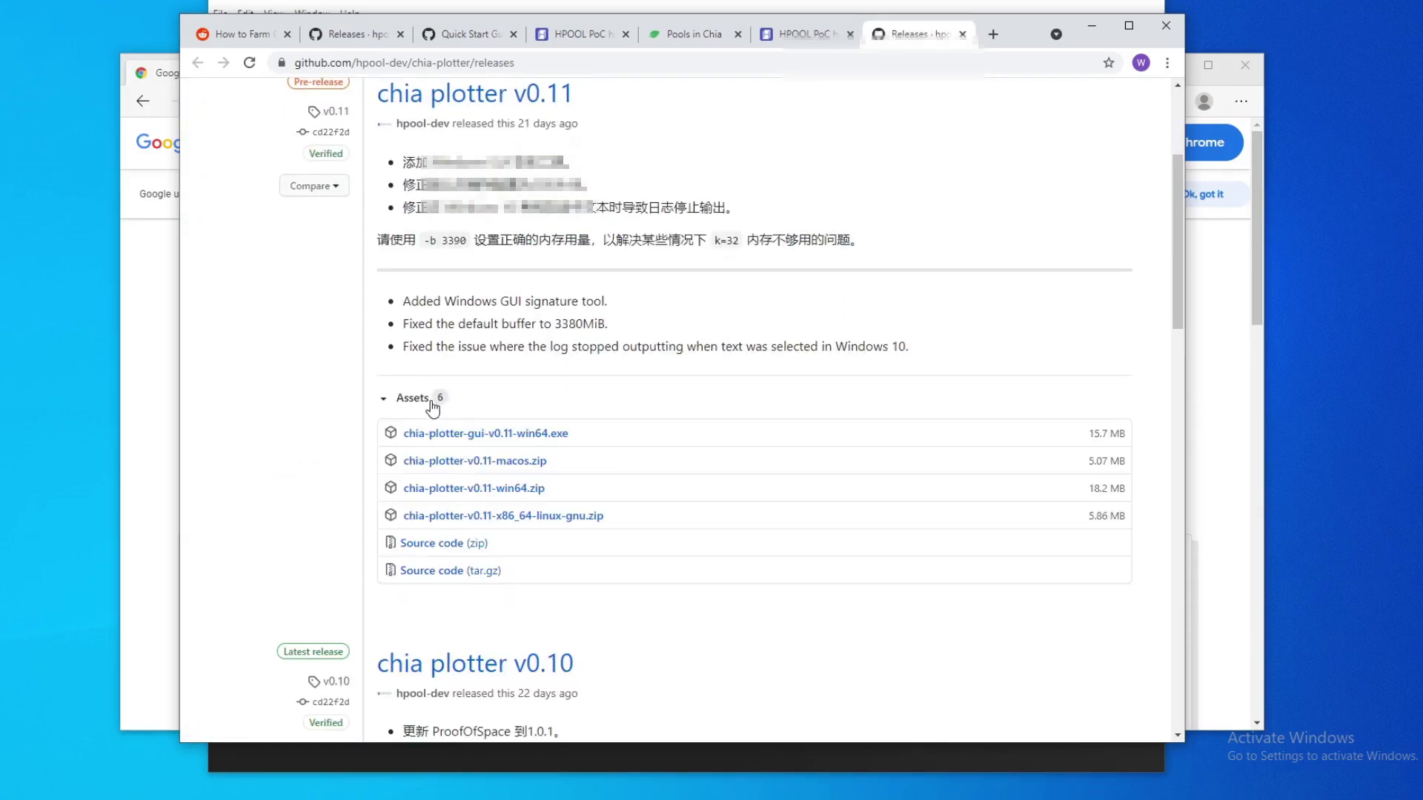
pyautogui.click(433, 400)
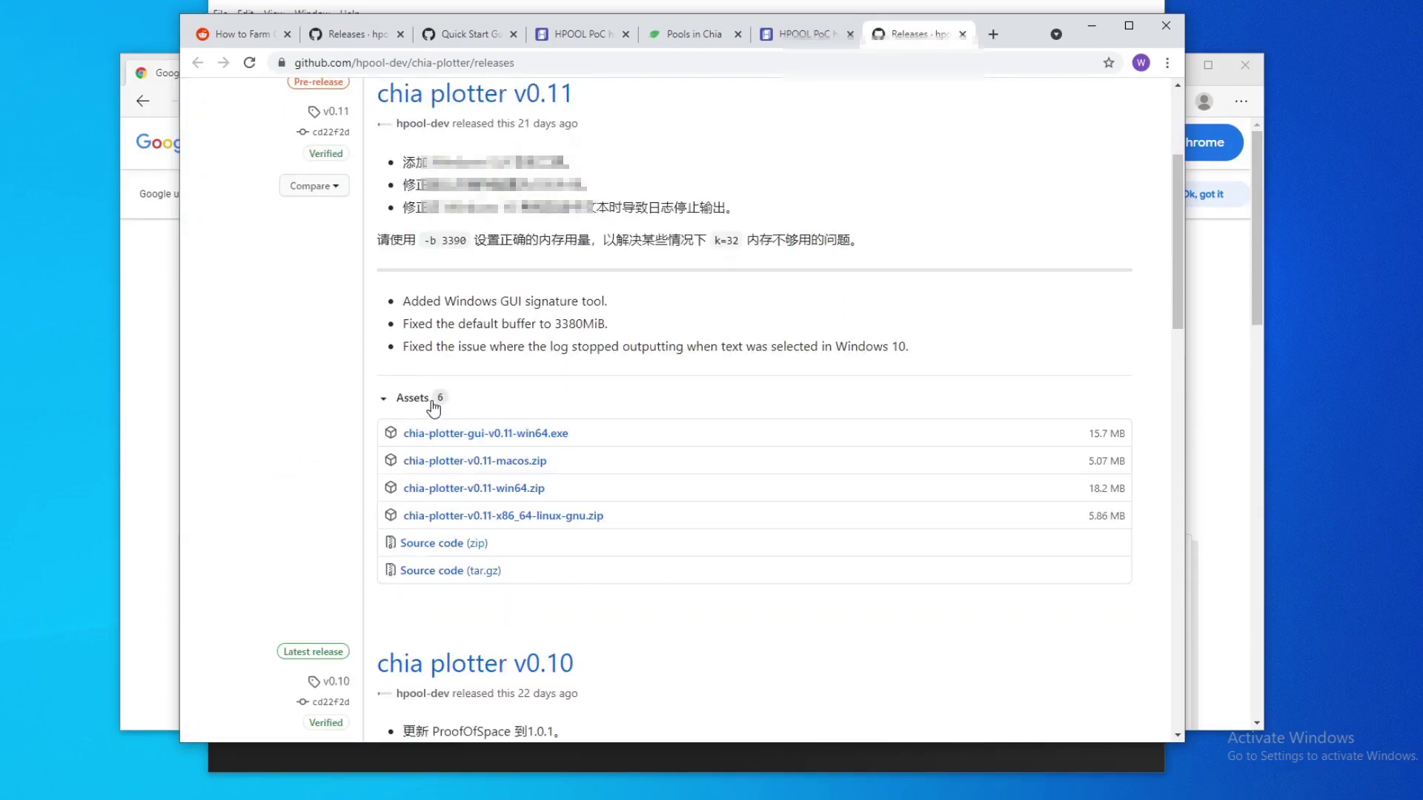
pyautogui.click(471, 436)
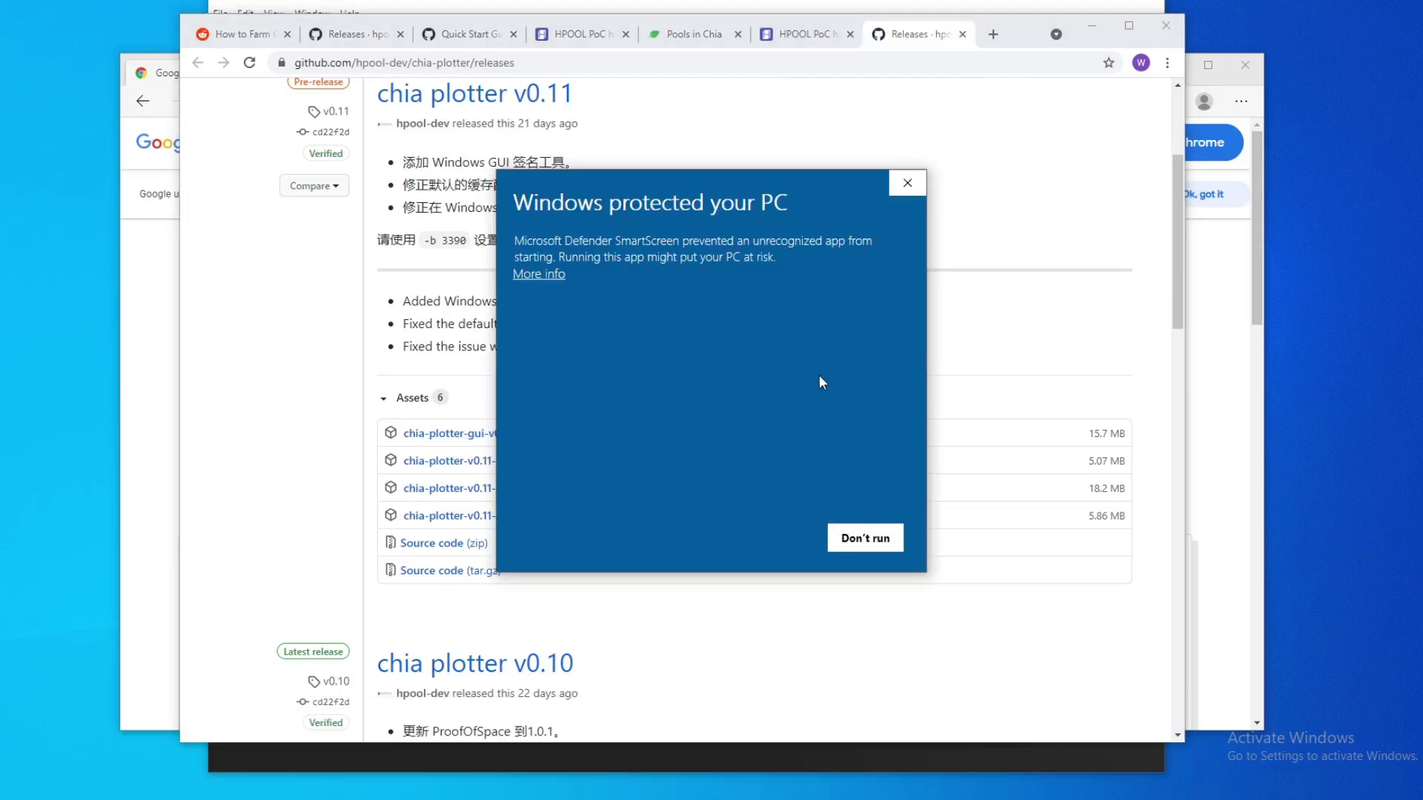
# Run the downloaded plotter tool despite the SmartScreen warning and reposition its window.
pyautogui.click(558, 279)
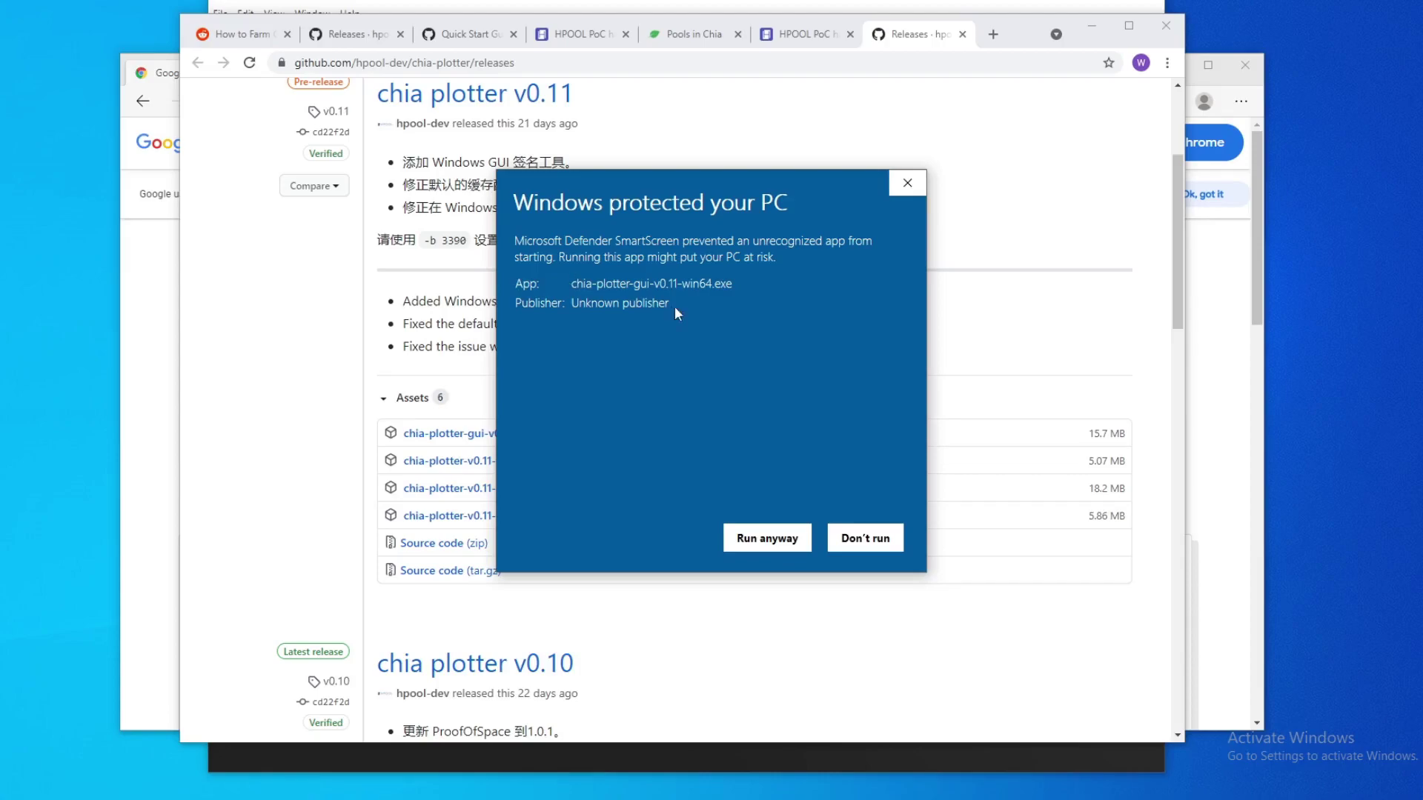
pyautogui.click(774, 540)
pyautogui.moveTo(627, 113); pyautogui.dragTo(670, 111)
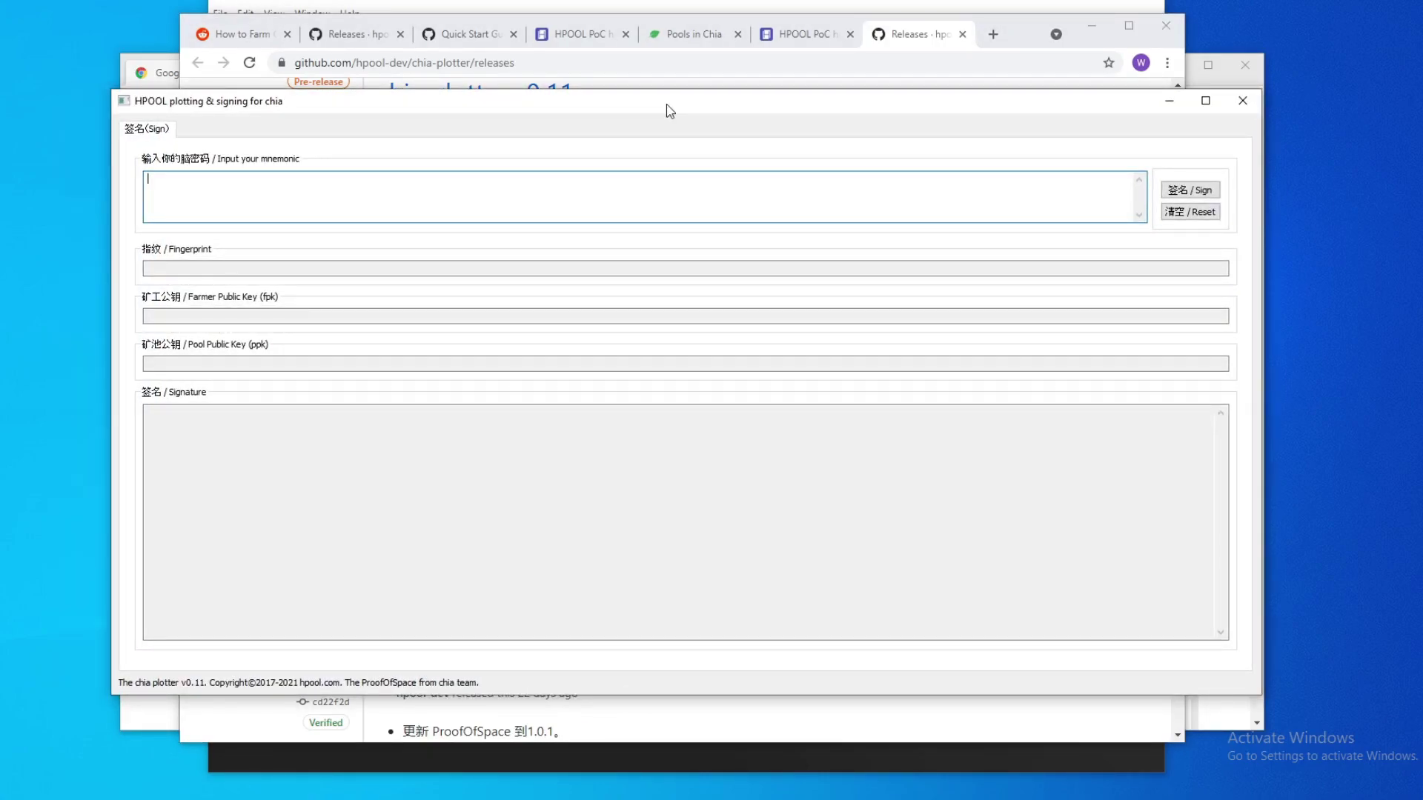
# Show the Chia wallet key's details and select its 24-word seed phrase.
pyautogui.click(682, 757)
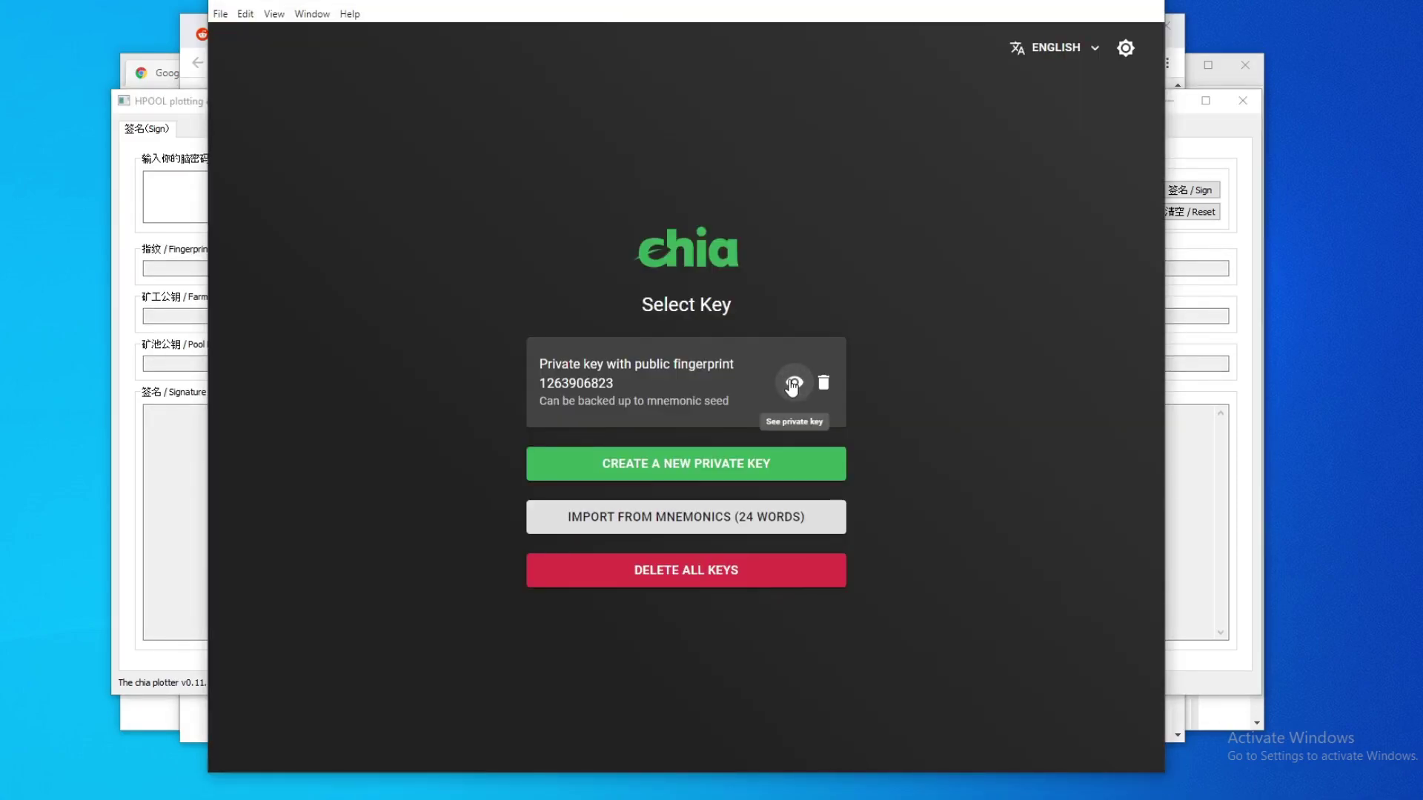
pyautogui.click(792, 384)
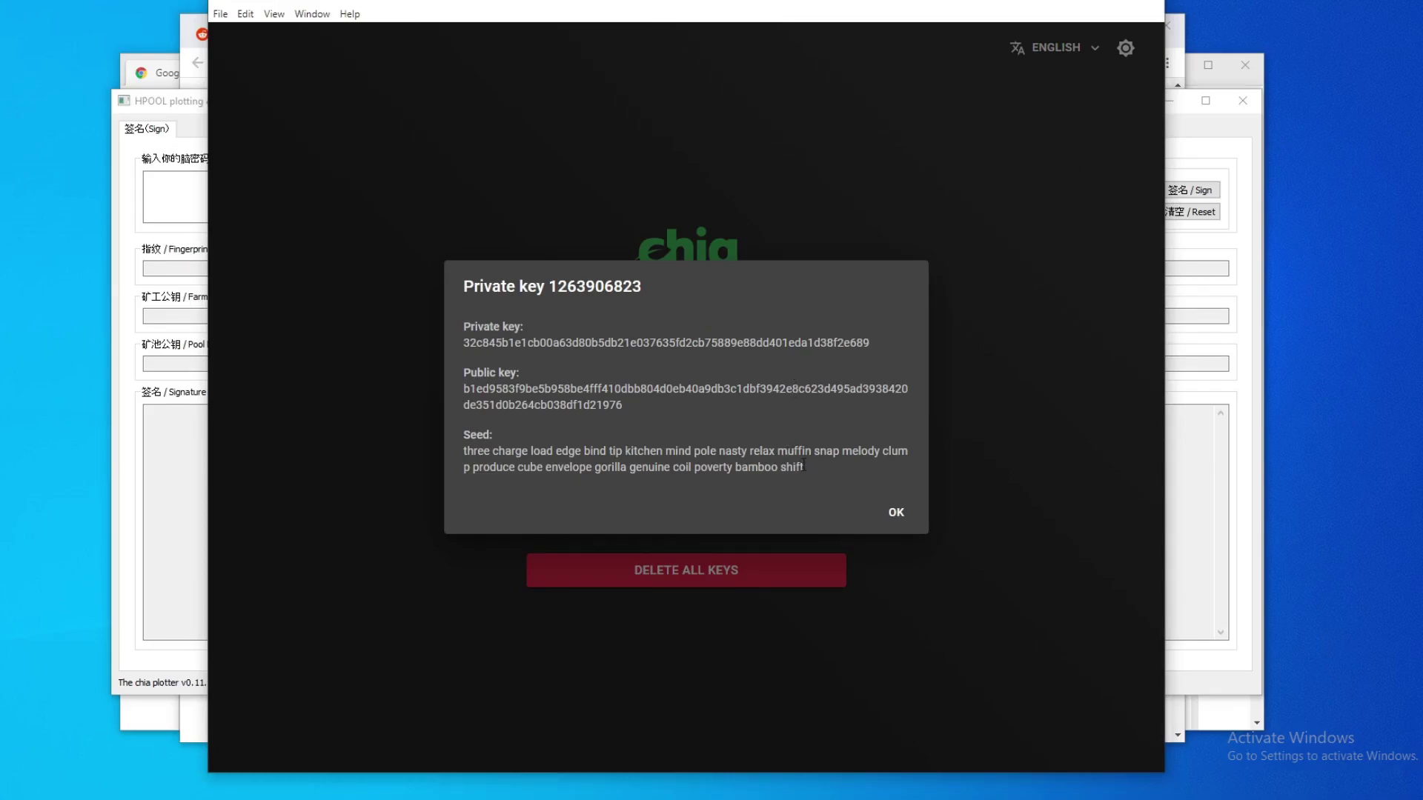
pyautogui.moveTo(803, 465); pyautogui.dragTo(454, 455)
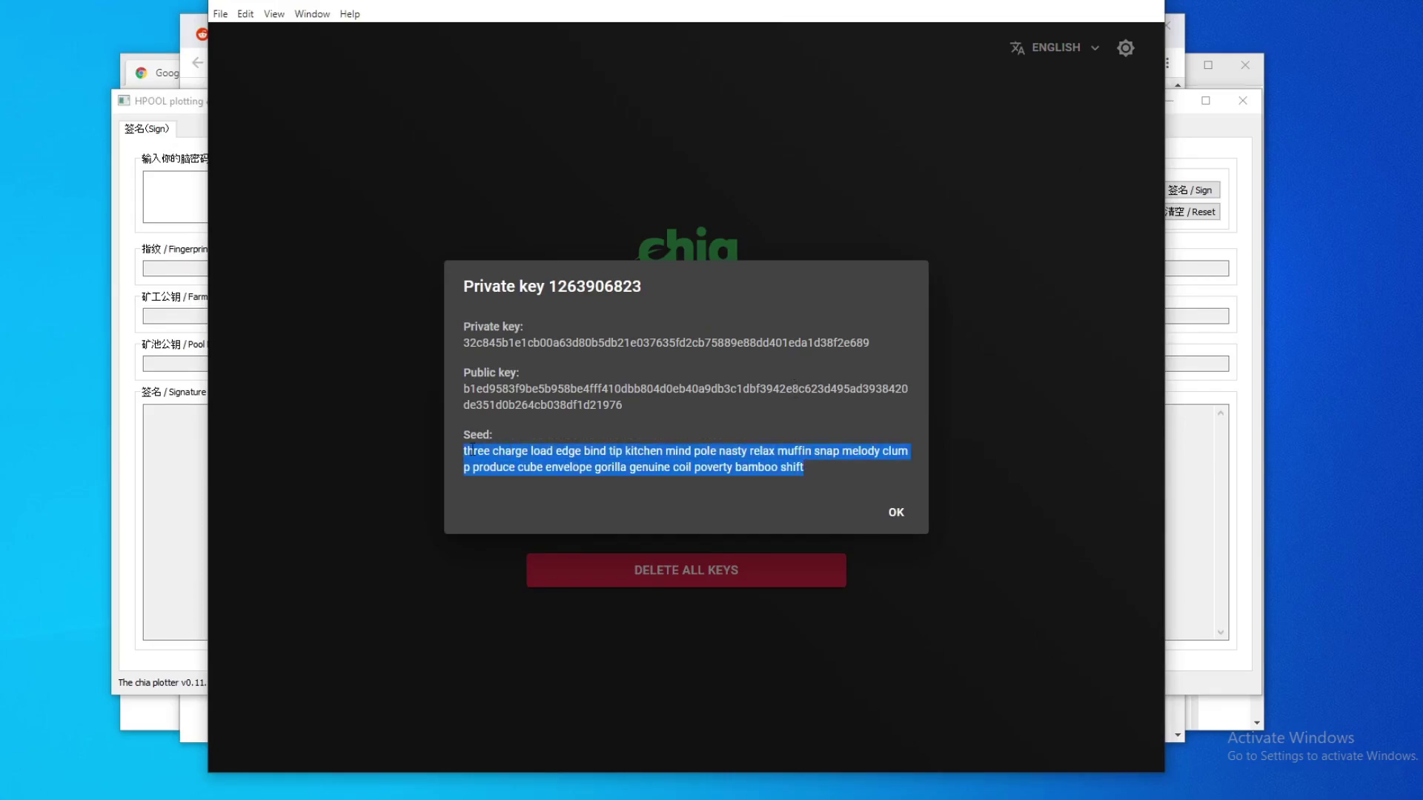
# Paste the copied seed into the signing tool's mnemonic box and generate keys and signature.
pyautogui.hotkey('ctrl', 'c')
pyautogui.click(185, 197)
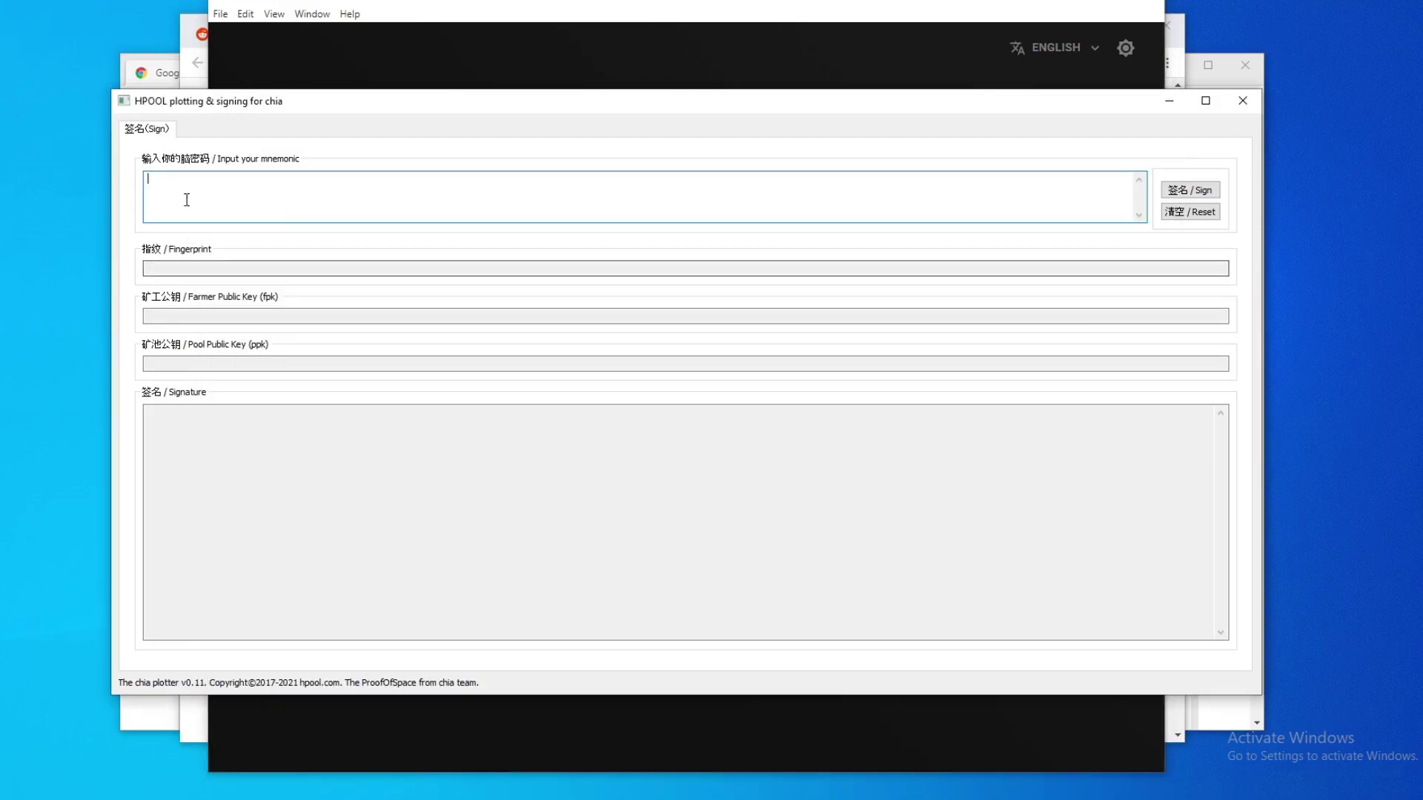
pyautogui.hotkey('ctrl', 'v')
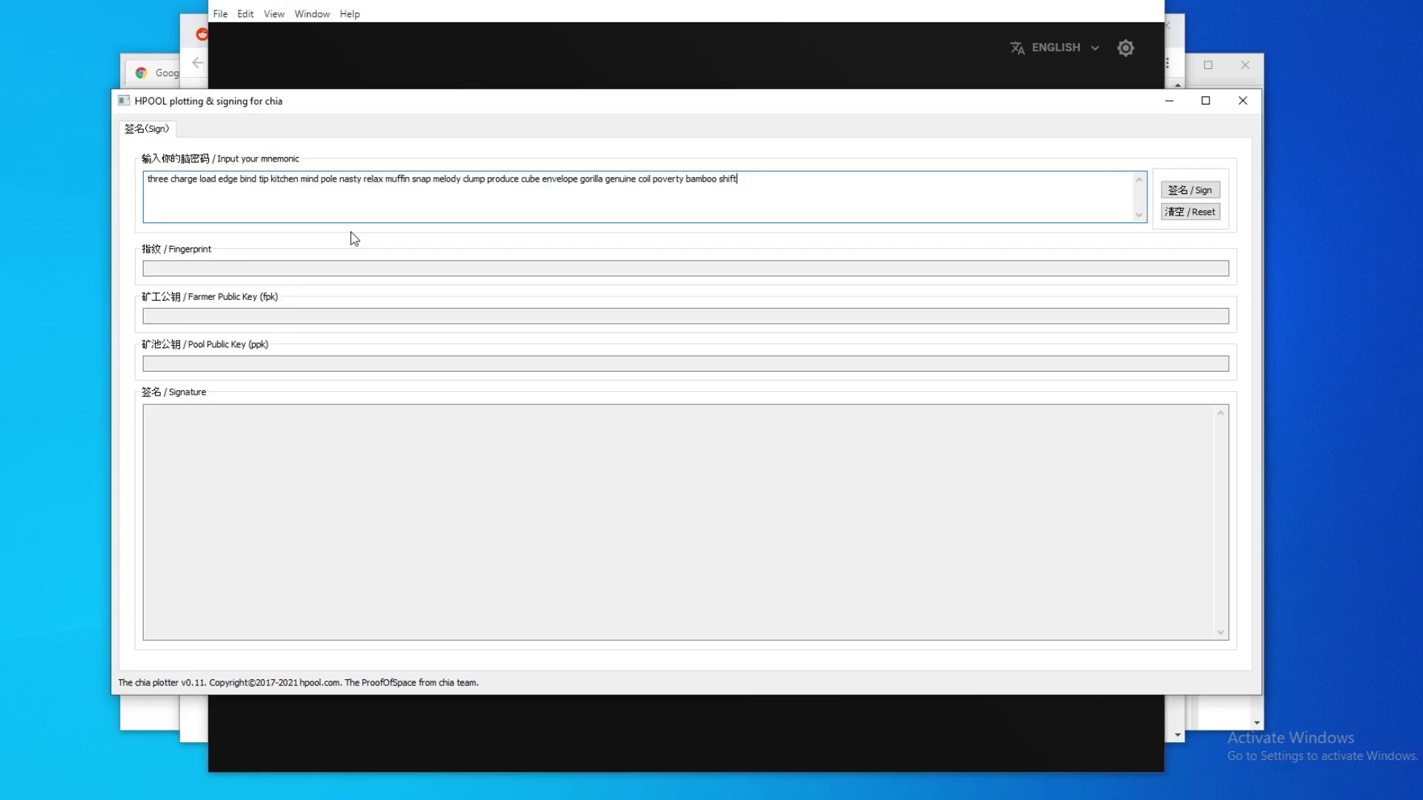
pyautogui.click(1190, 190)
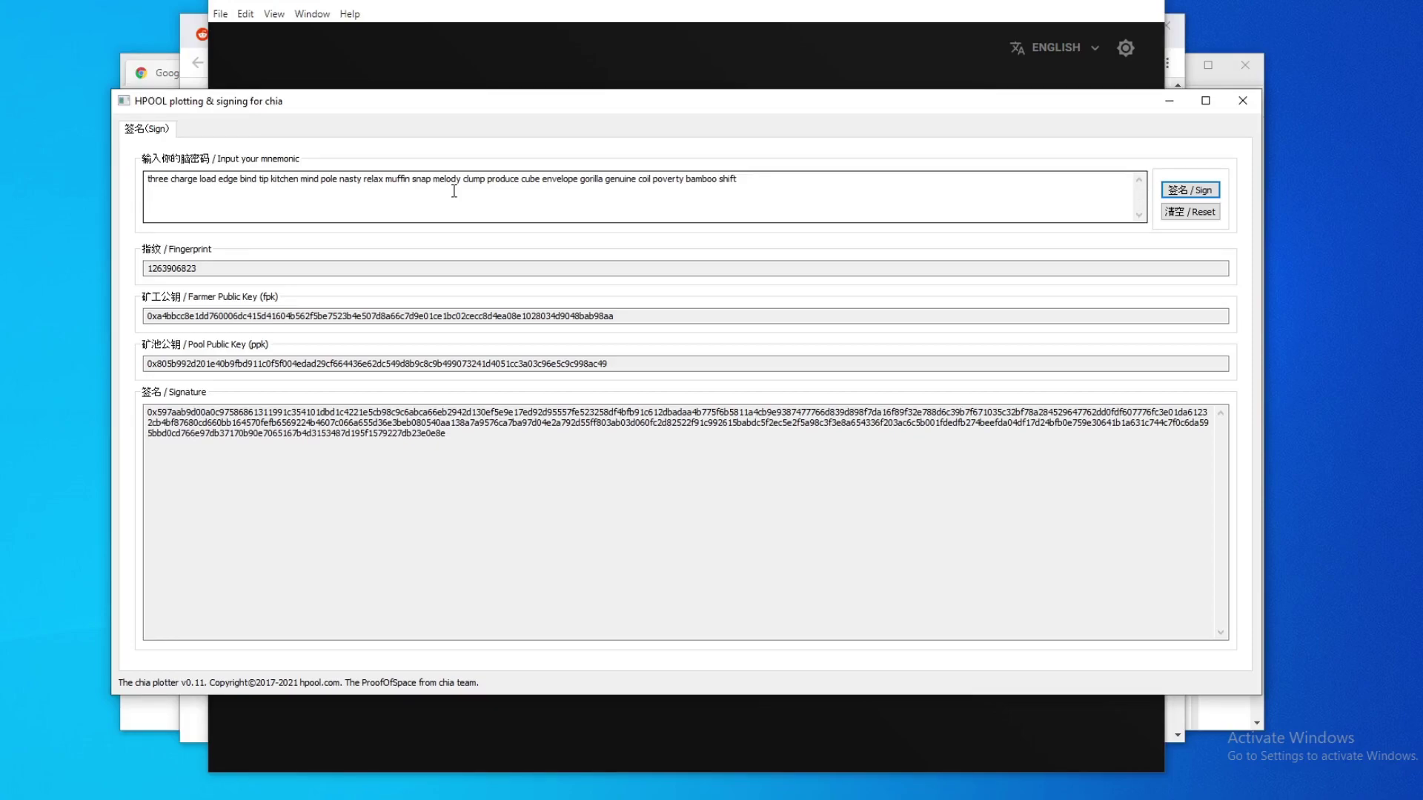
# Review the generated signature, fingerprint, Farmer Public Key and Pool Public Key.
pyautogui.moveTo(470, 435)
pyautogui.mouseDown()
pyautogui.moveTo(161, 423)
pyautogui.moveTo(140, 409)
pyautogui.mouseUp()
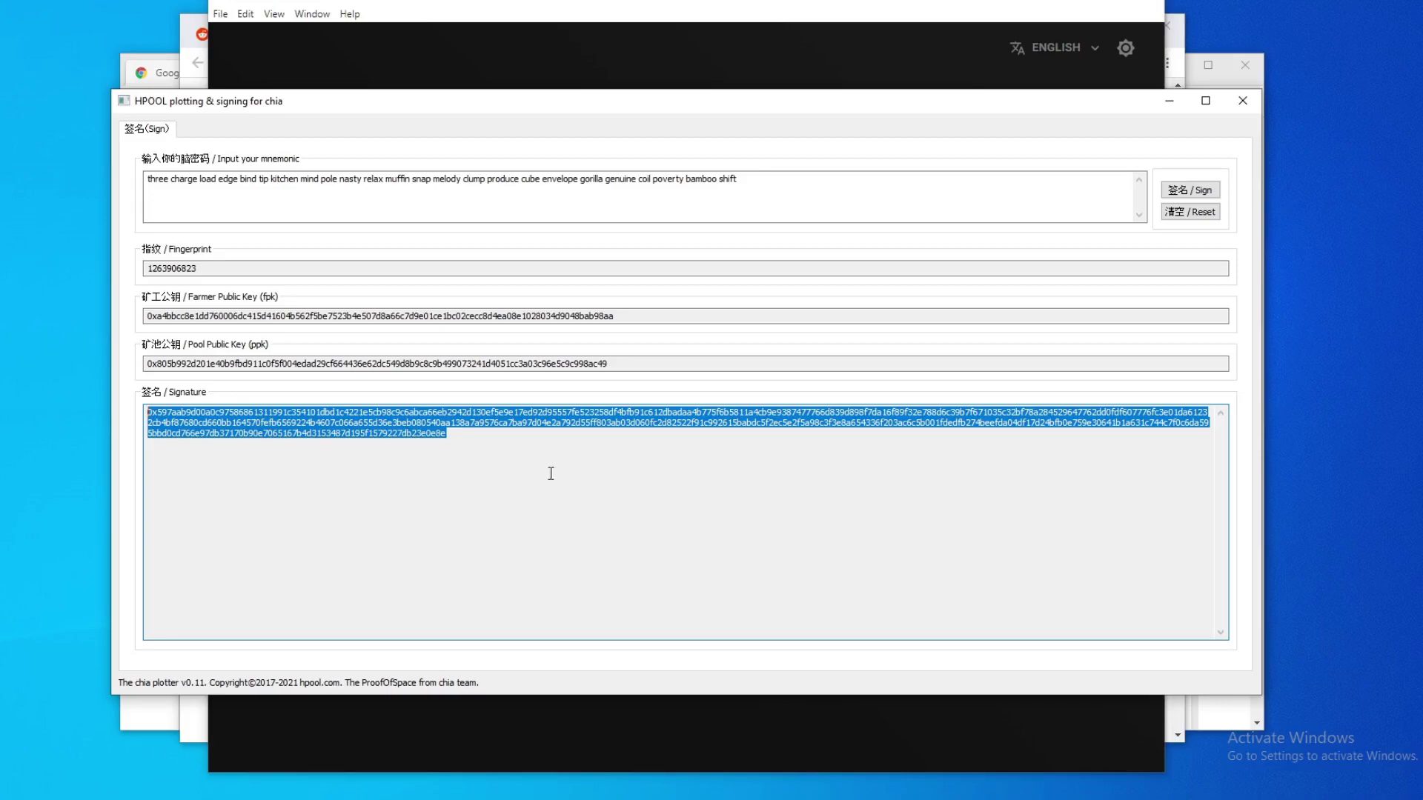
pyautogui.click(466, 445)
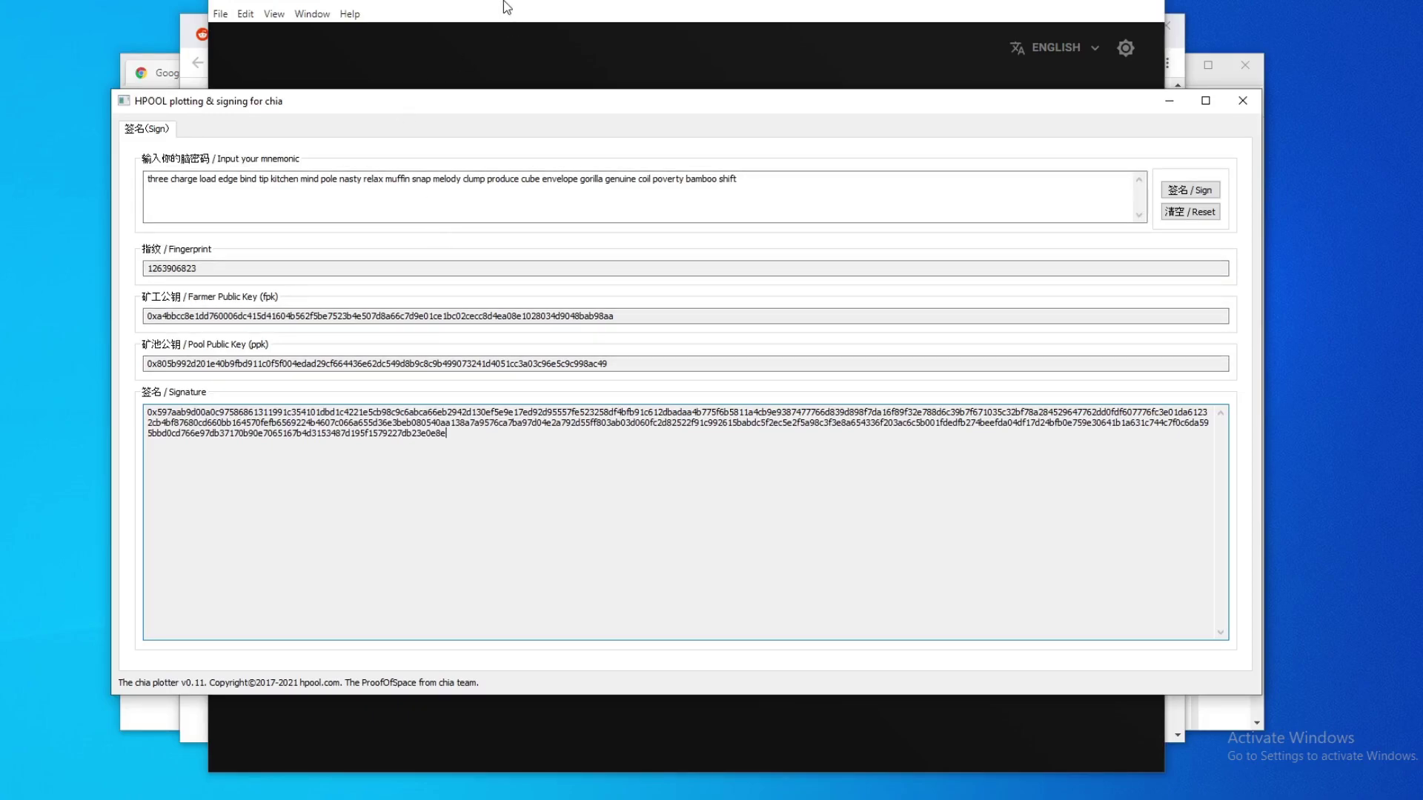
pyautogui.doubleClick(171, 268)
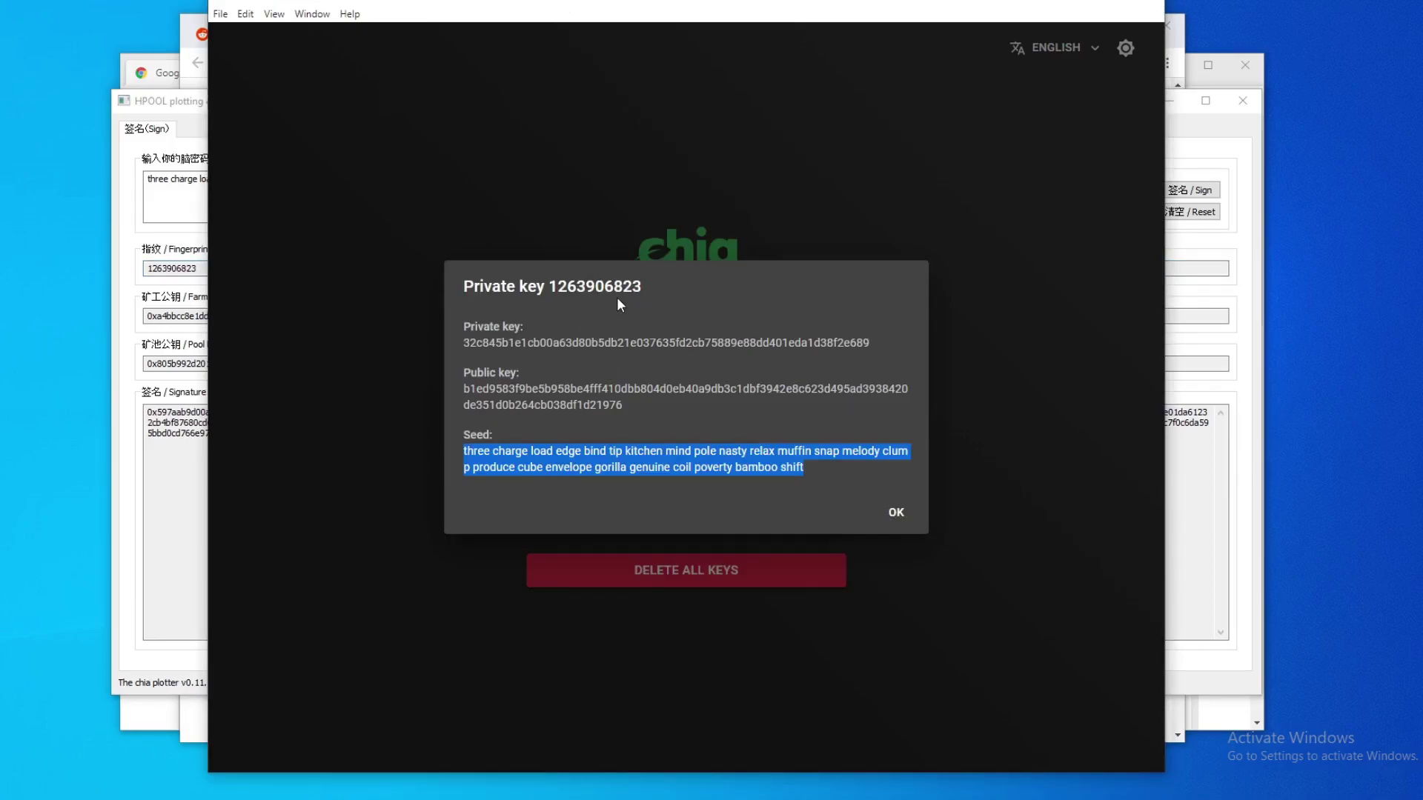
pyautogui.click(187, 257)
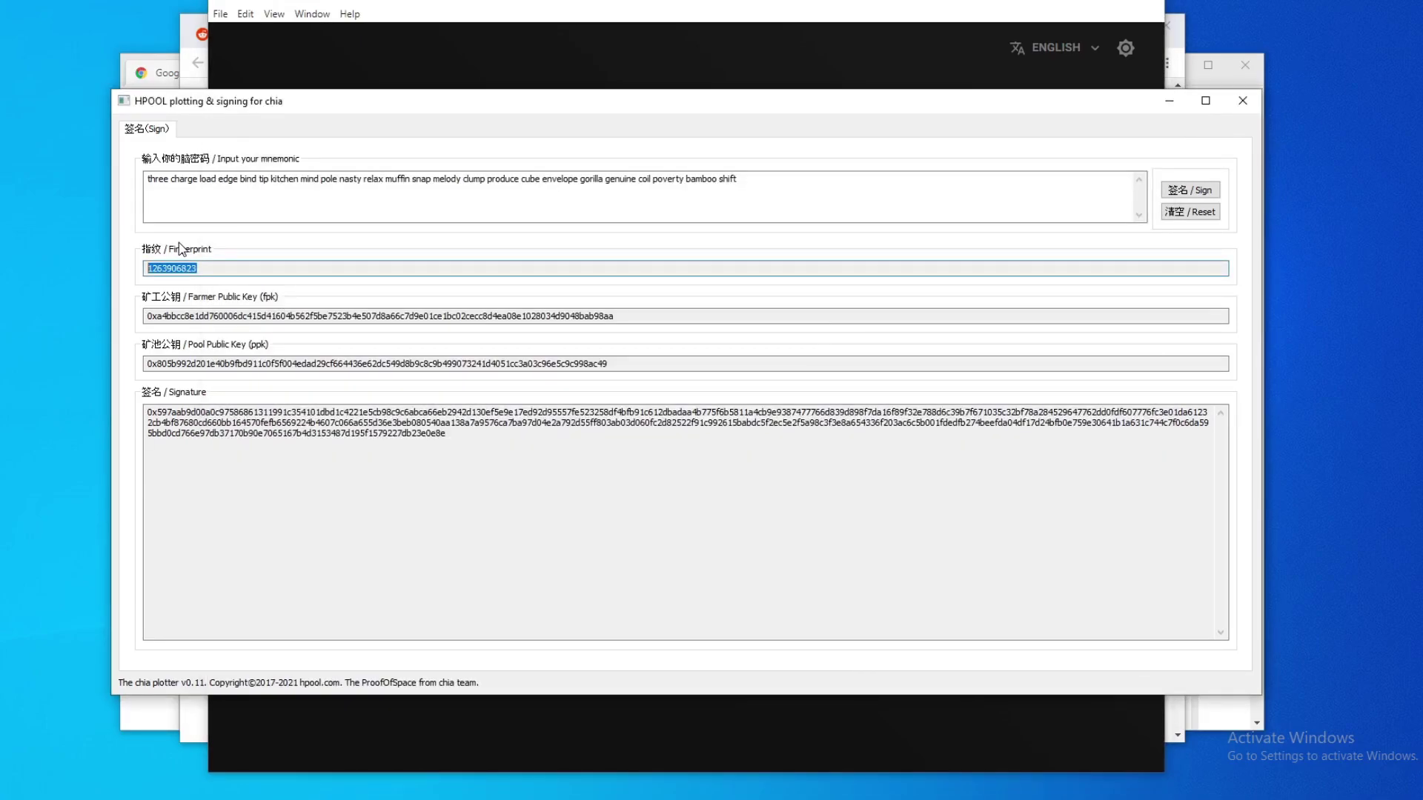
pyautogui.click(250, 316)
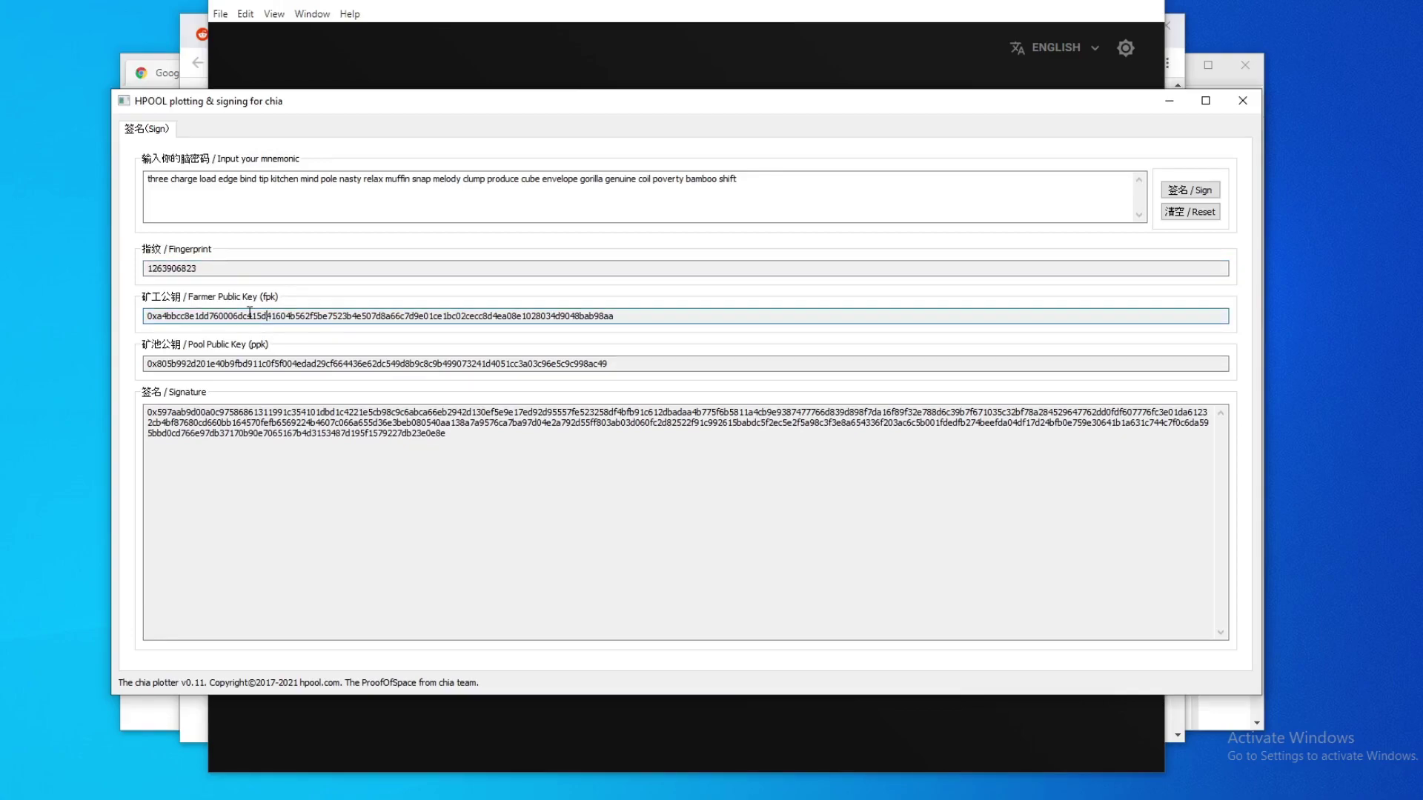
pyautogui.click(266, 364)
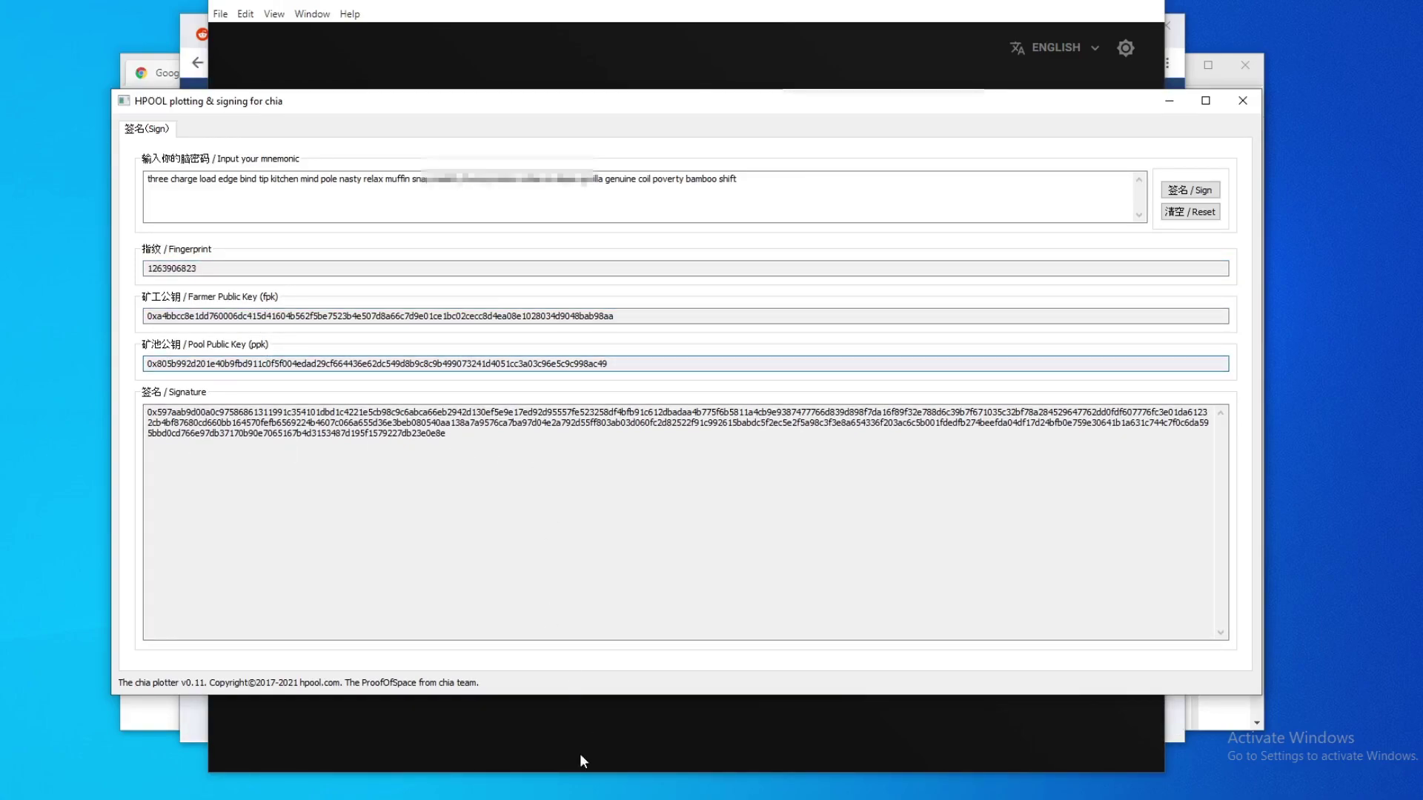
pyautogui.hotkey('alt', 'Tab')
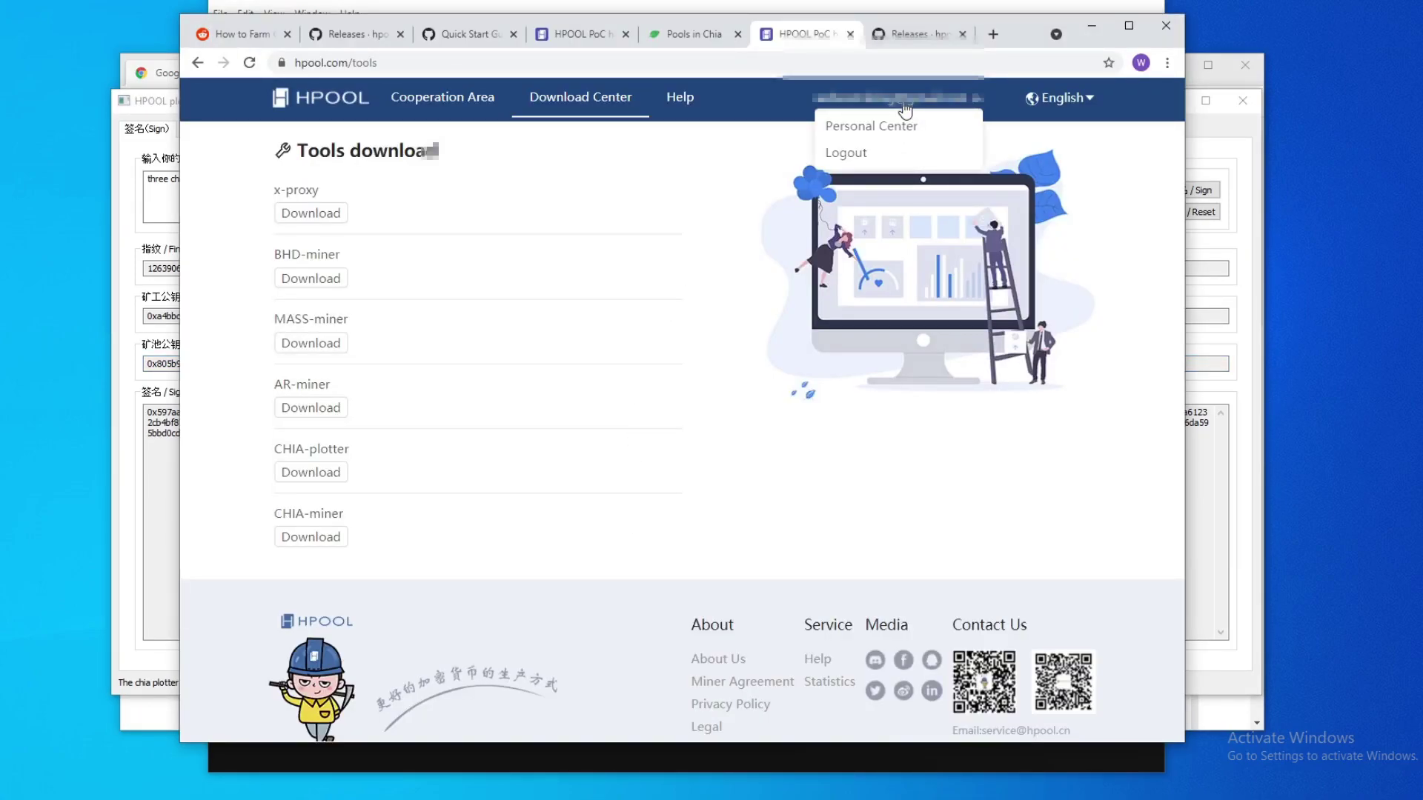
# Browse the pool list from the Personal Center and open the CHIAECO pool configuration.
pyautogui.click(895, 128)
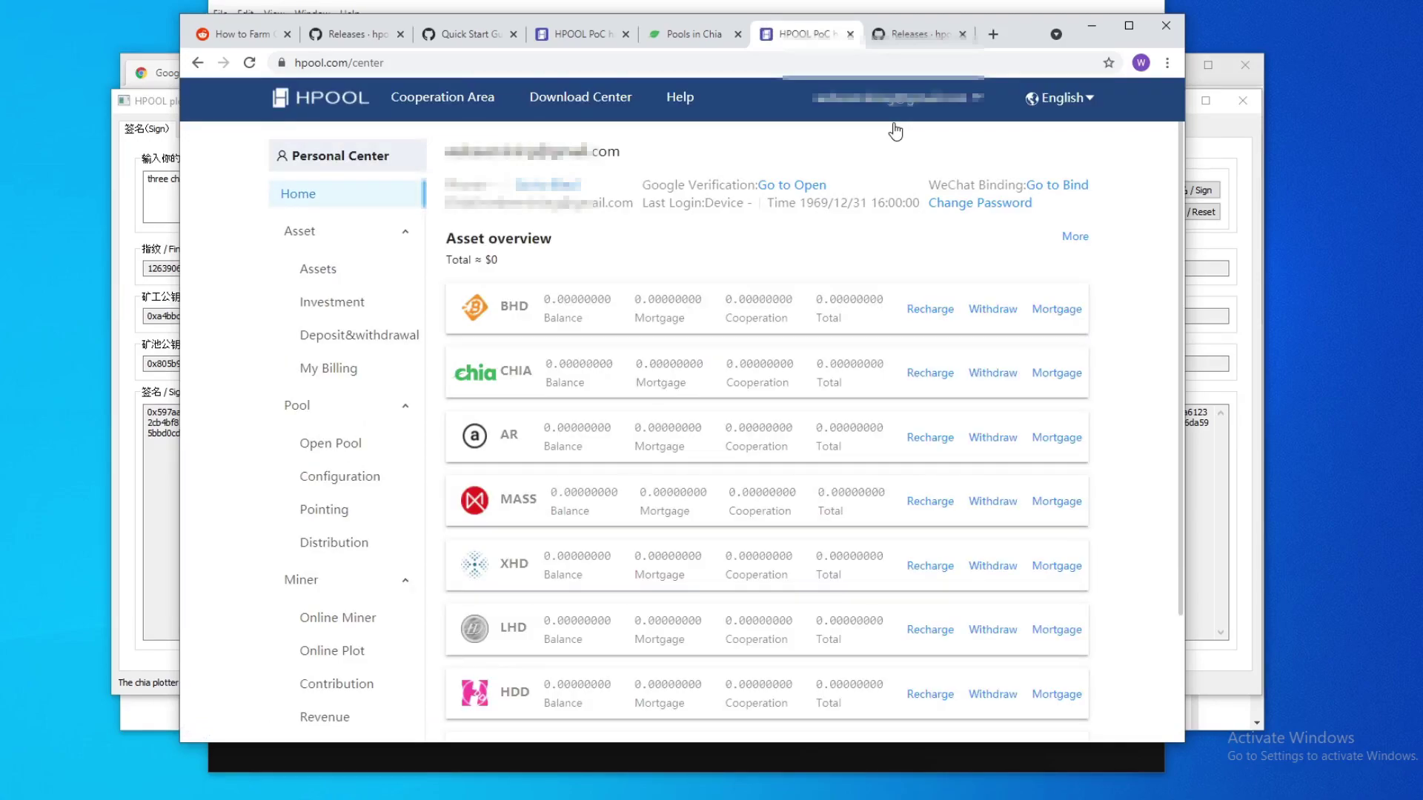
pyautogui.click(346, 445)
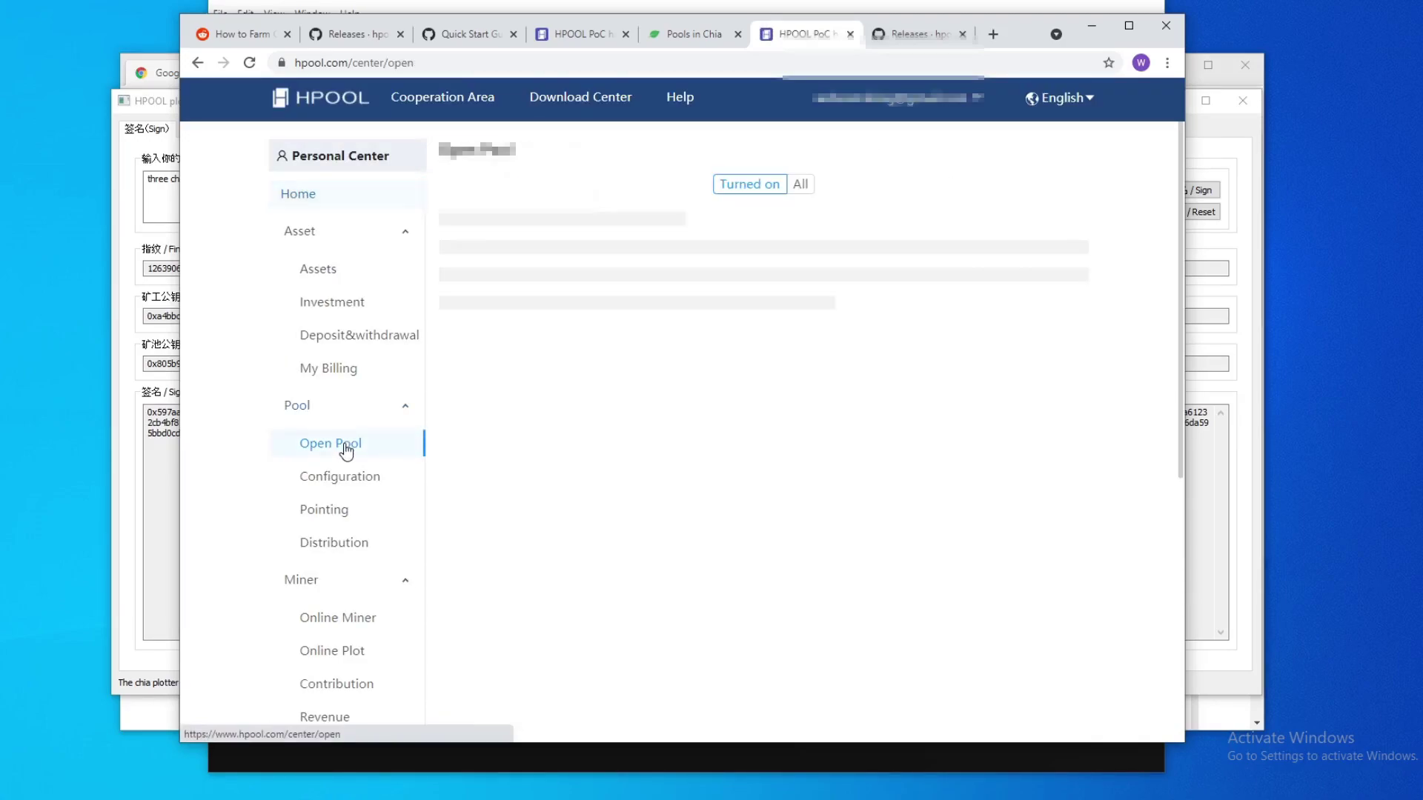
pyautogui.click(799, 185)
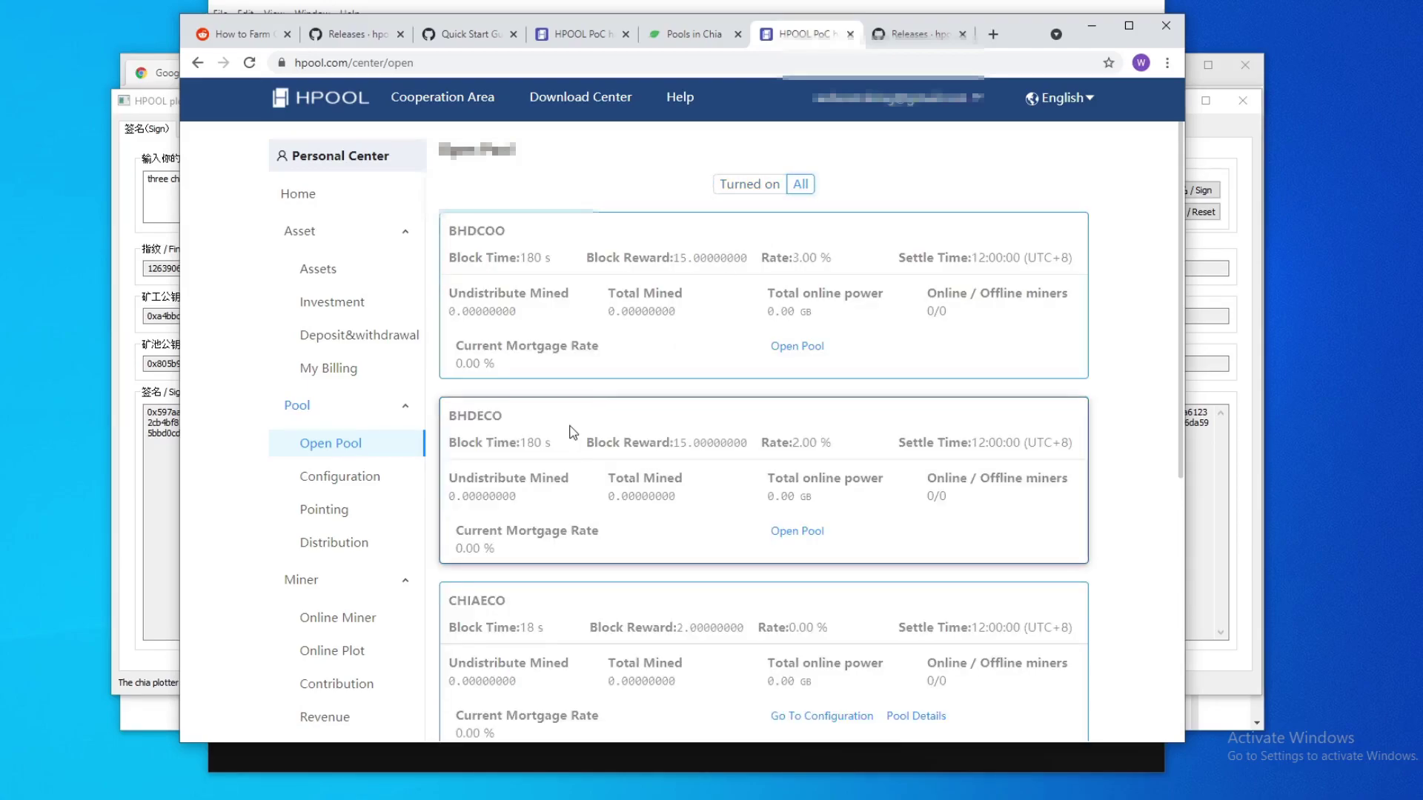
pyautogui.click(742, 191)
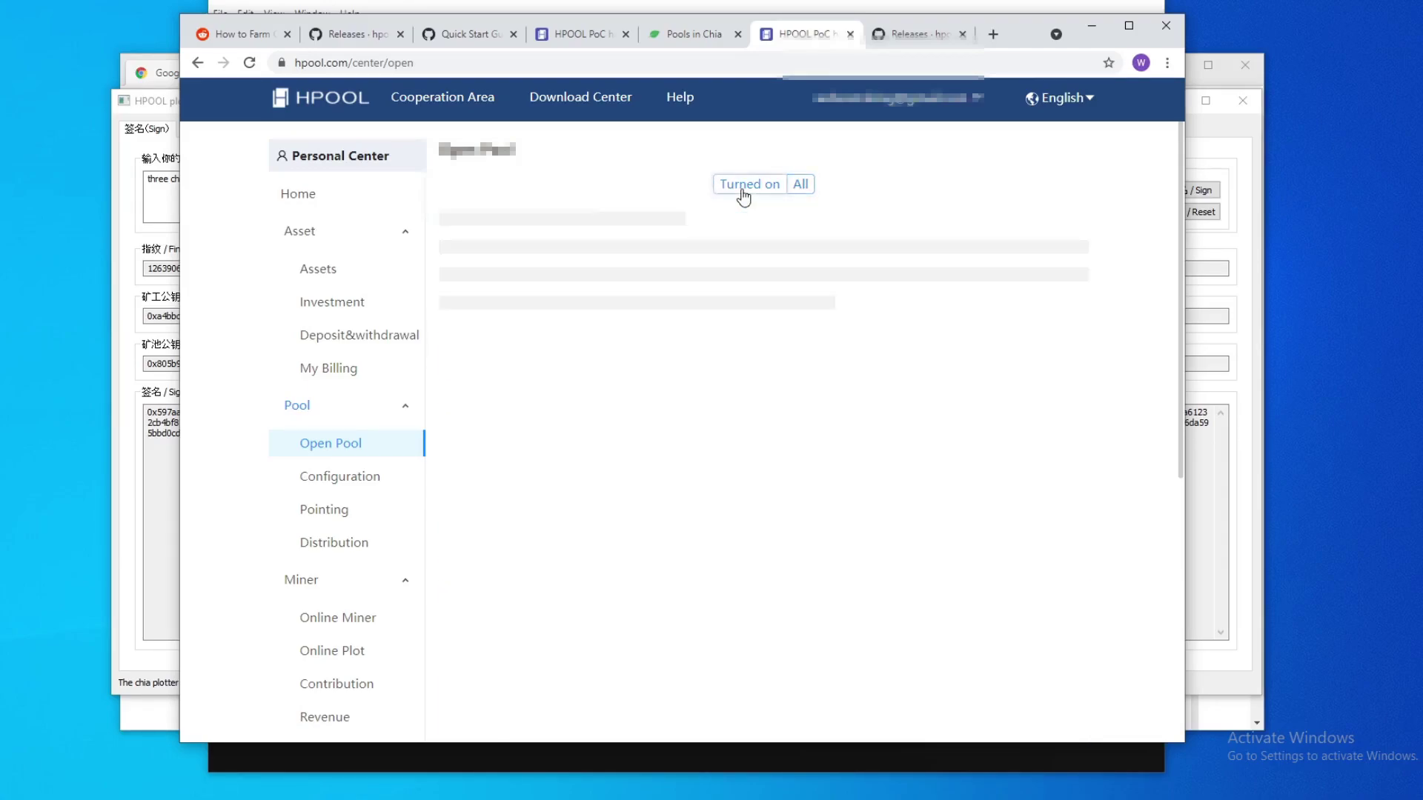
pyautogui.click(800, 191)
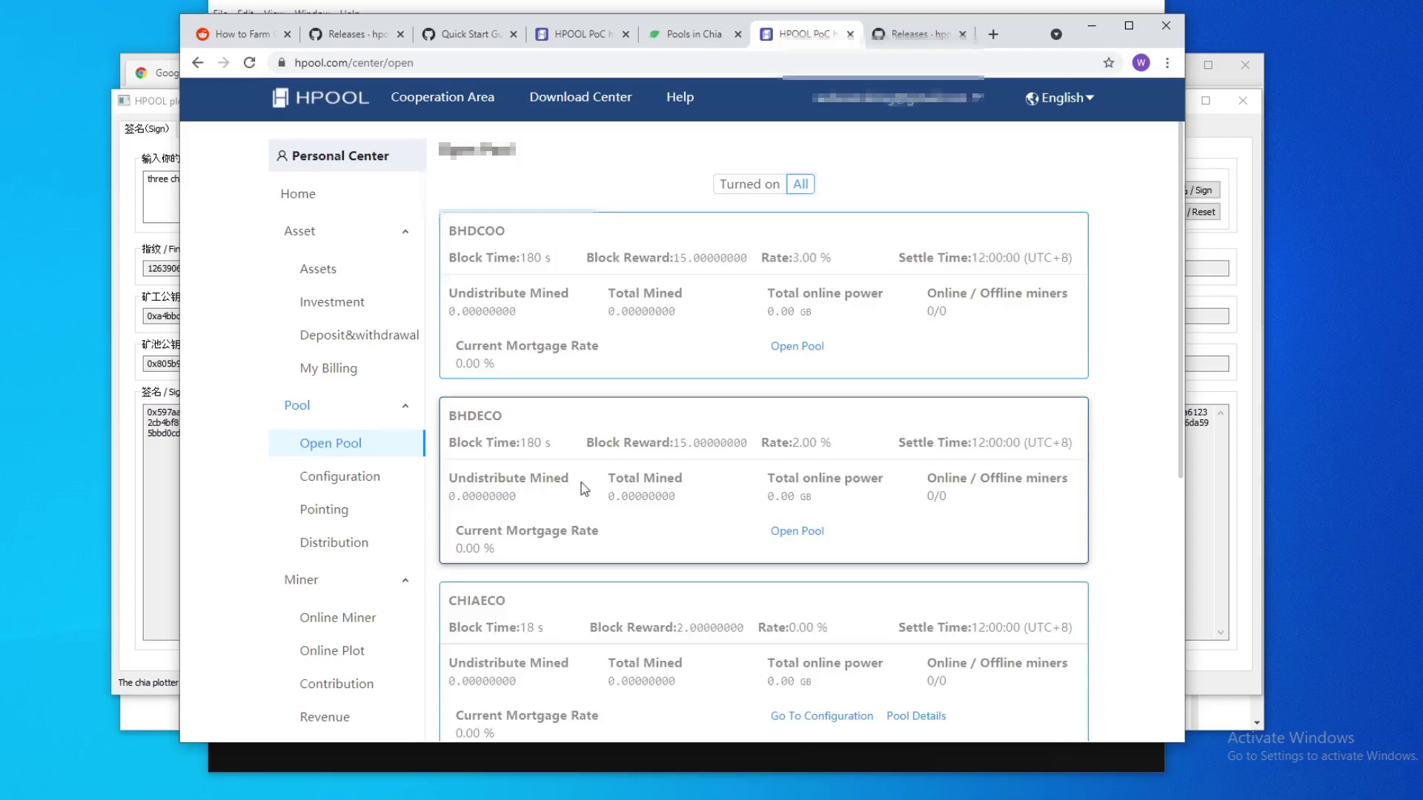
pyautogui.scroll(-2, 581, 482)
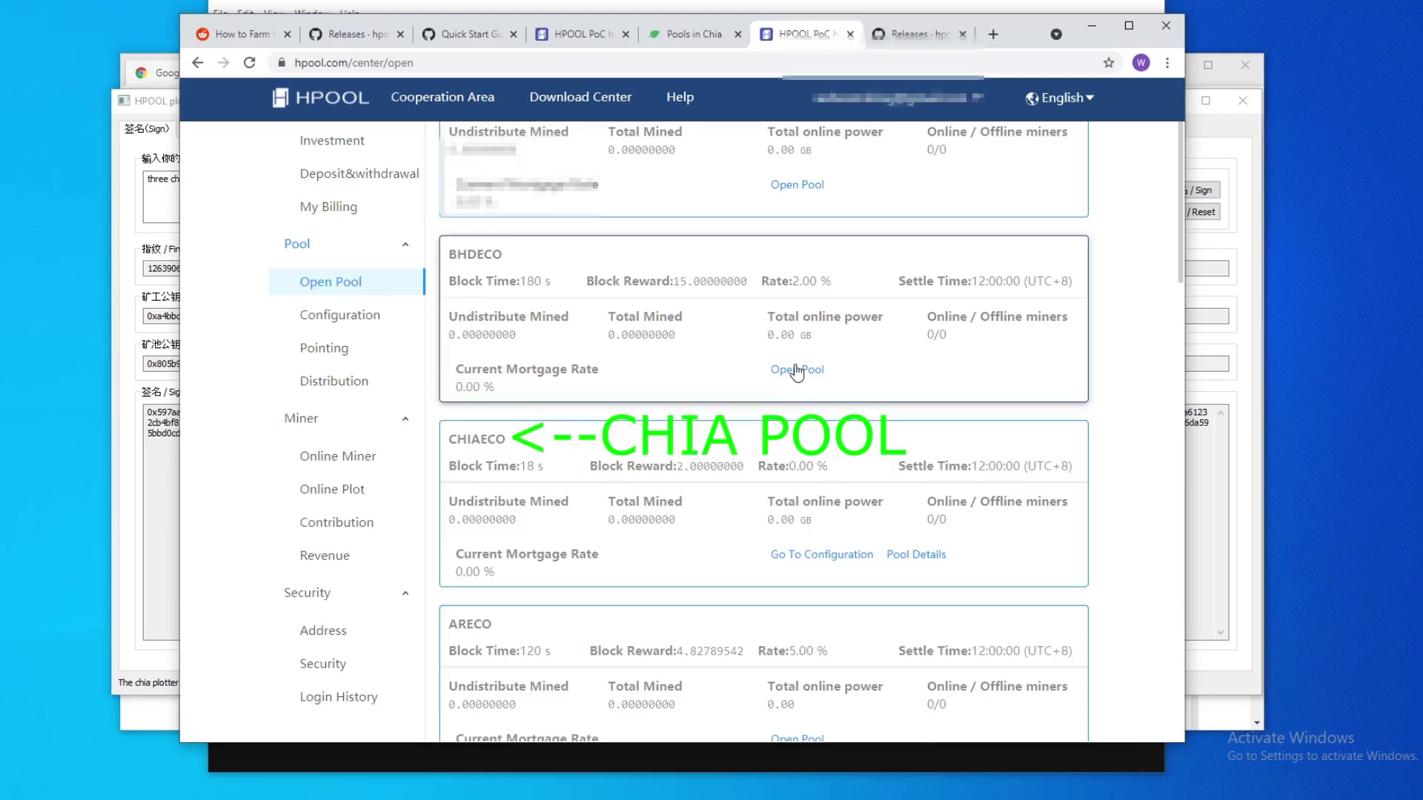
pyautogui.click(815, 557)
# Paste the signing tool's signature into Bind signature data and bind it.
pyautogui.click(625, 178)
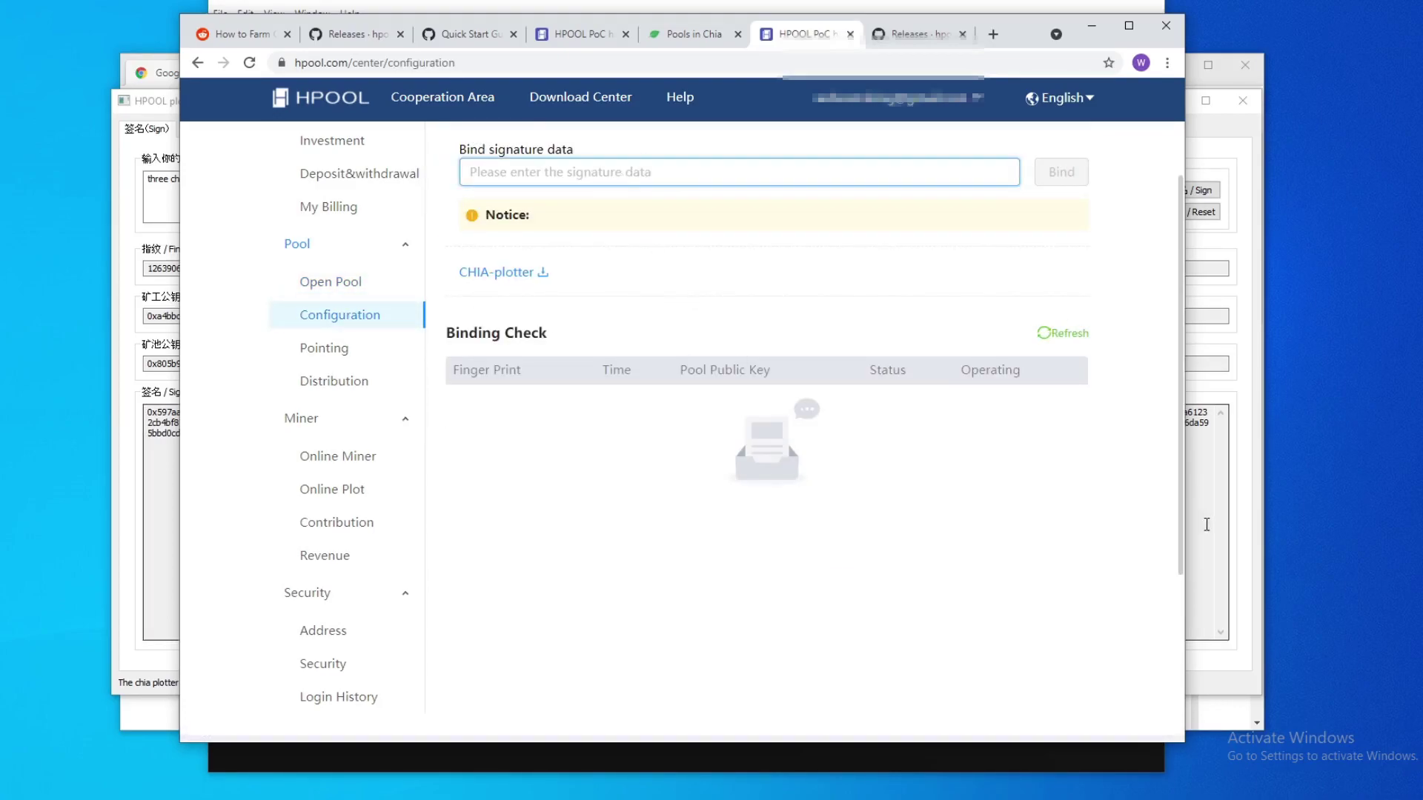
pyautogui.click(1206, 524)
pyautogui.hotkey('ctrl', 'a')
pyautogui.hotkey('ctrl', 'c')
pyautogui.hotkey('alt', 'Tab')
pyautogui.hotkey('ctrl', 'v')
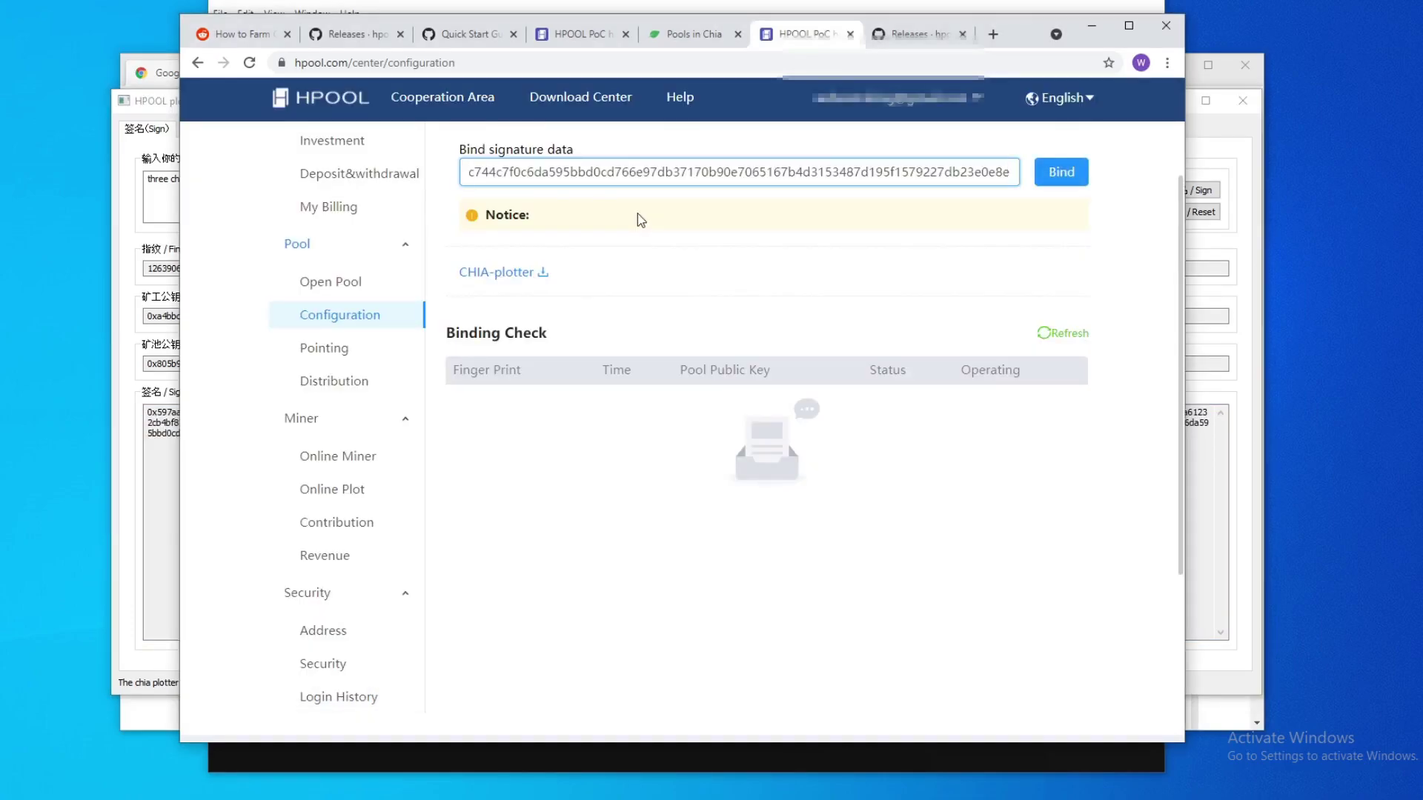
pyautogui.click(1059, 172)
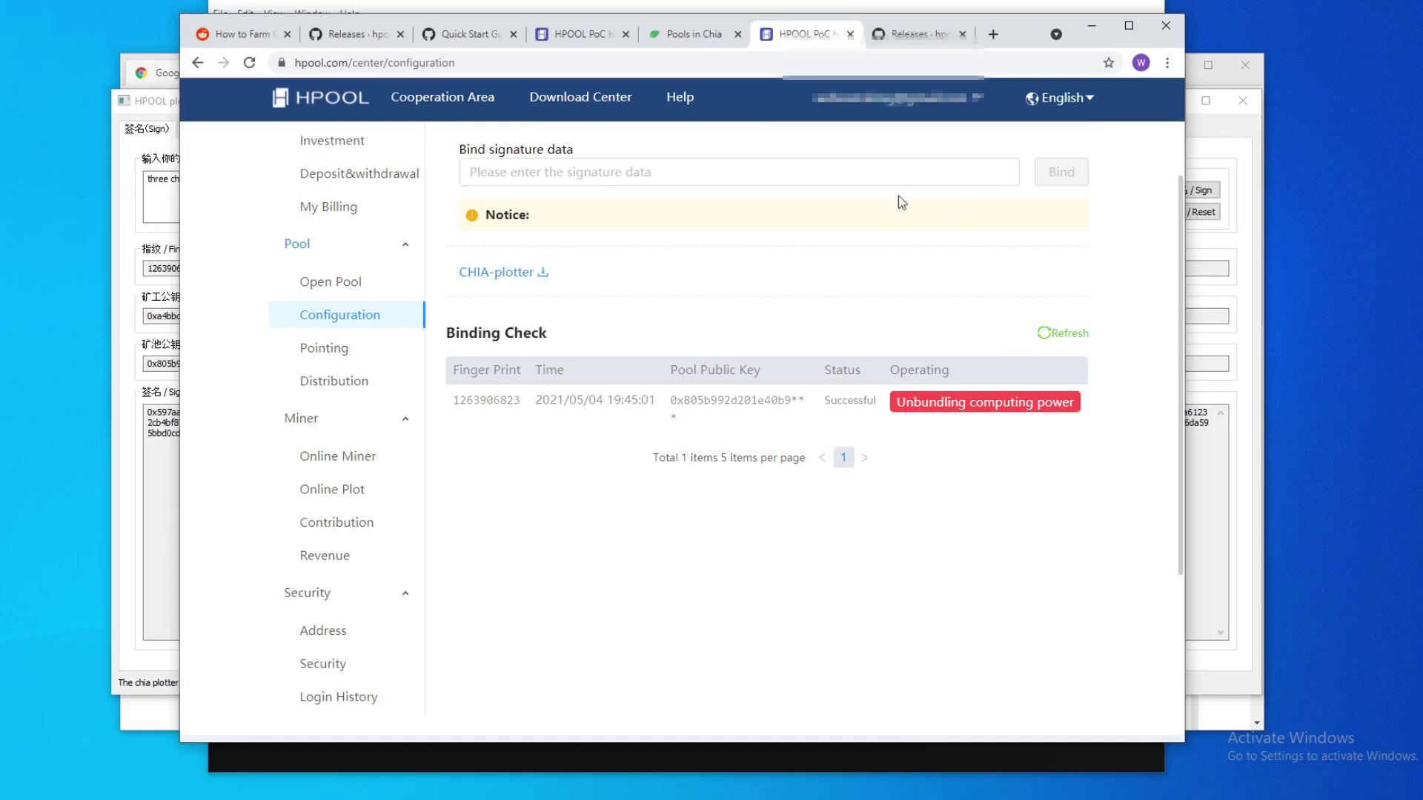
# Download chia-plotter-v0.11-win64.zip from the hpool-dev releases assets.
pyautogui.click(889, 41)
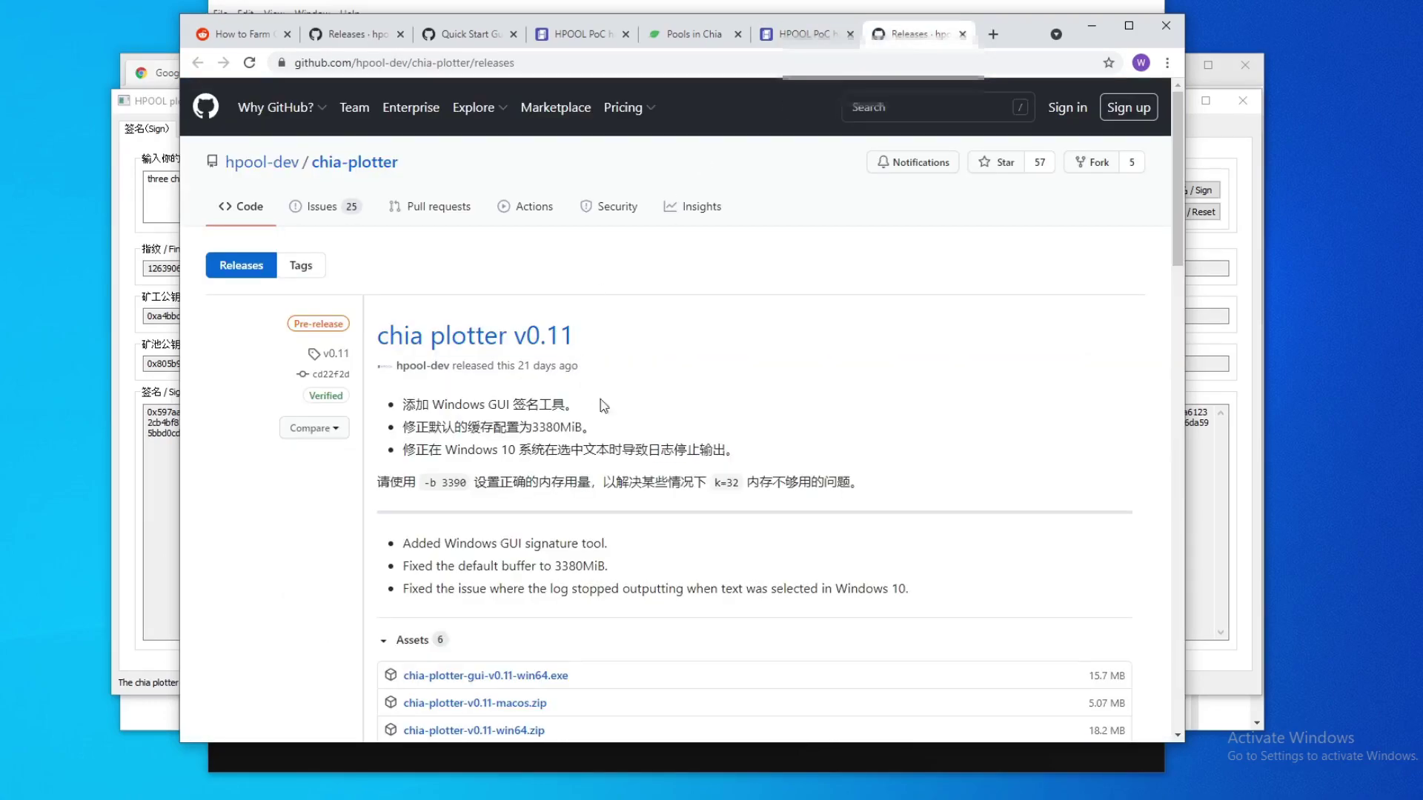
pyautogui.scroll(-2, 609, 416)
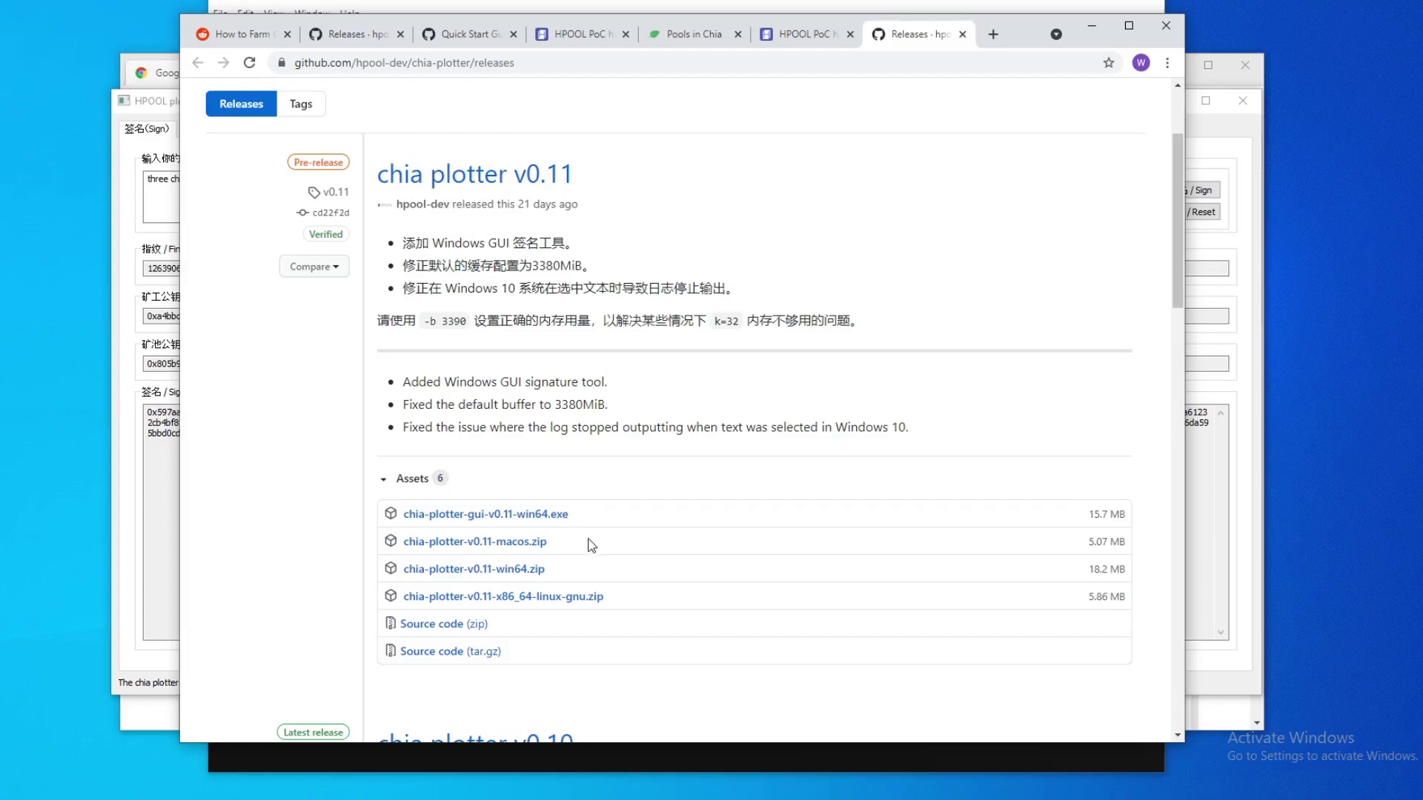
pyautogui.click(527, 569)
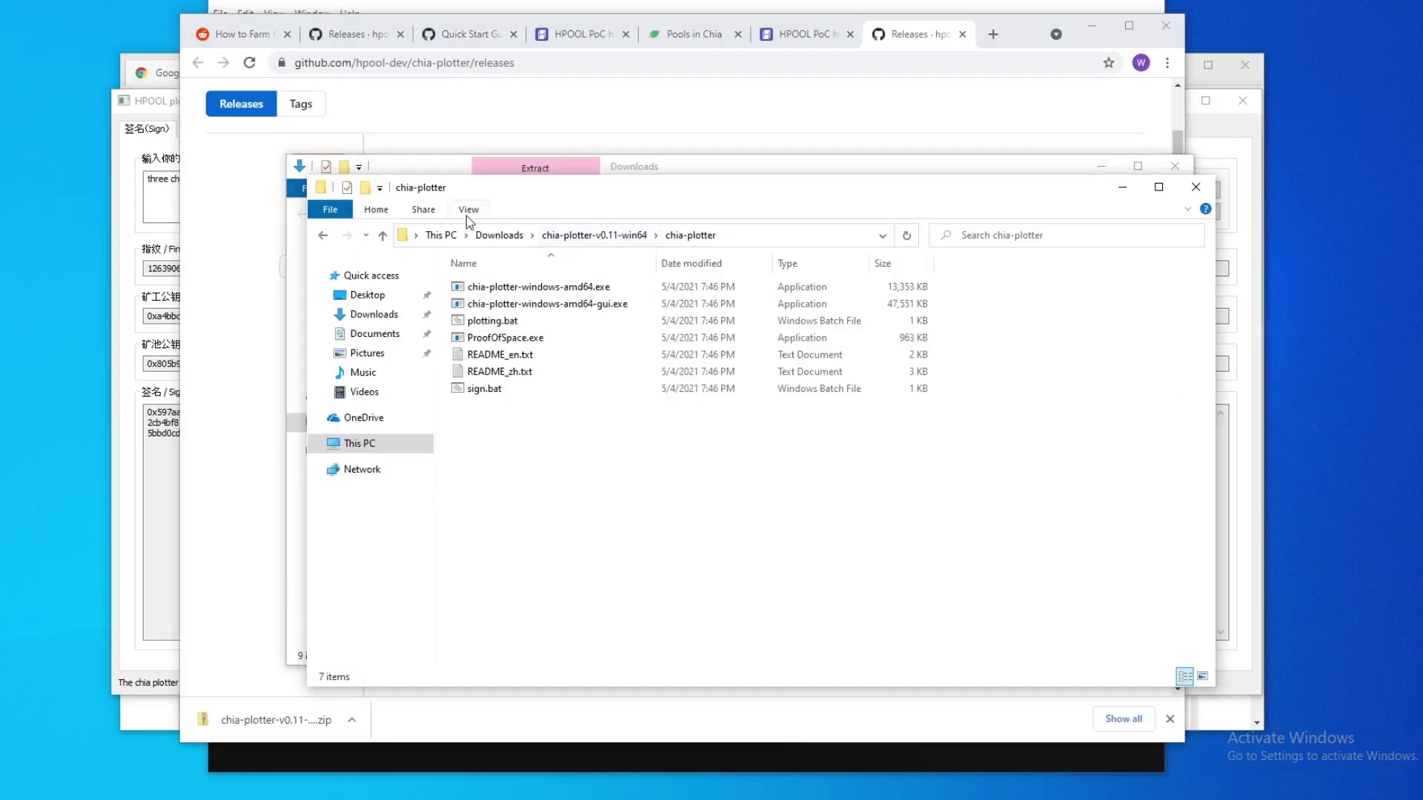
# Open plotting.bat from the chia-plotter folder in Notepad, allowing it past SmartScreen.
pyautogui.click(468, 209)
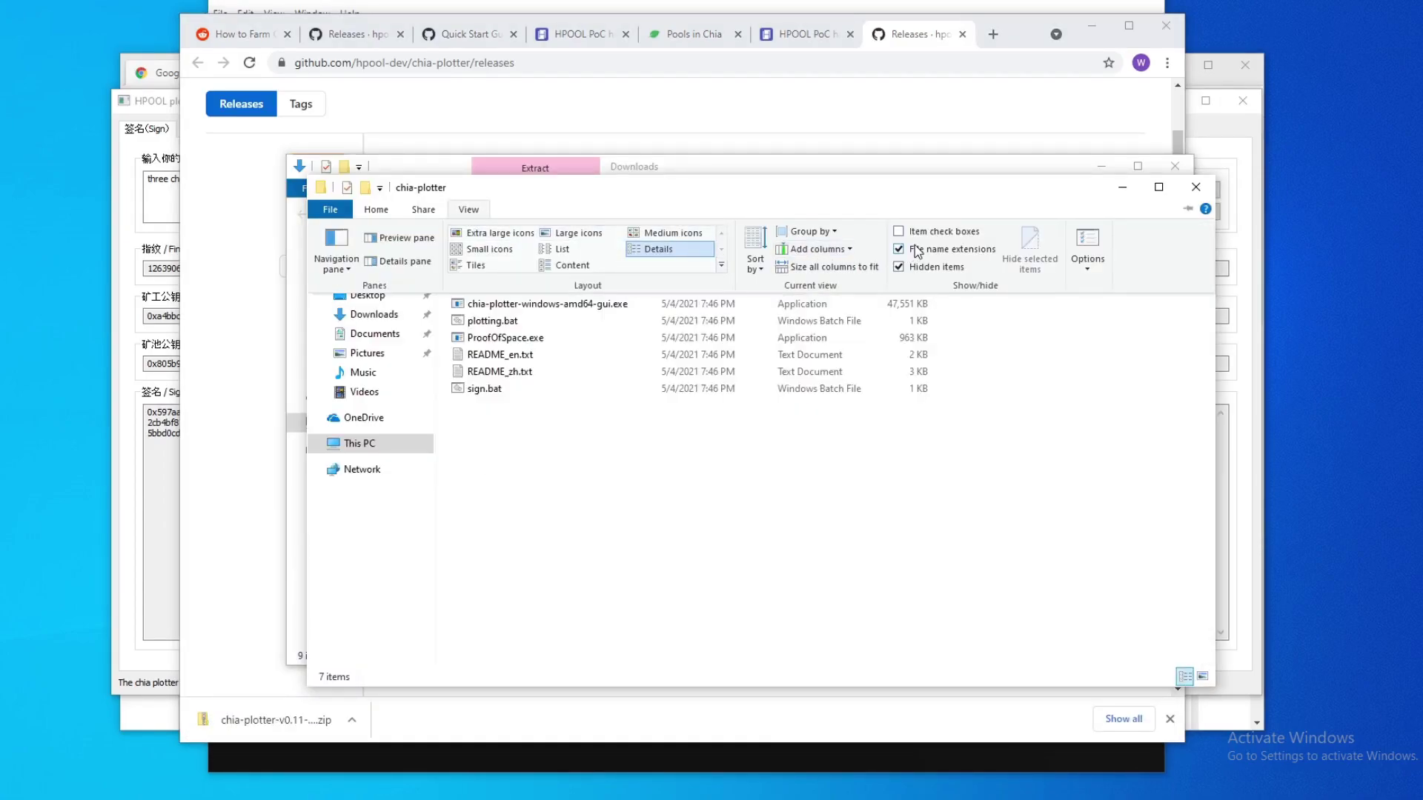
pyautogui.click(635, 476)
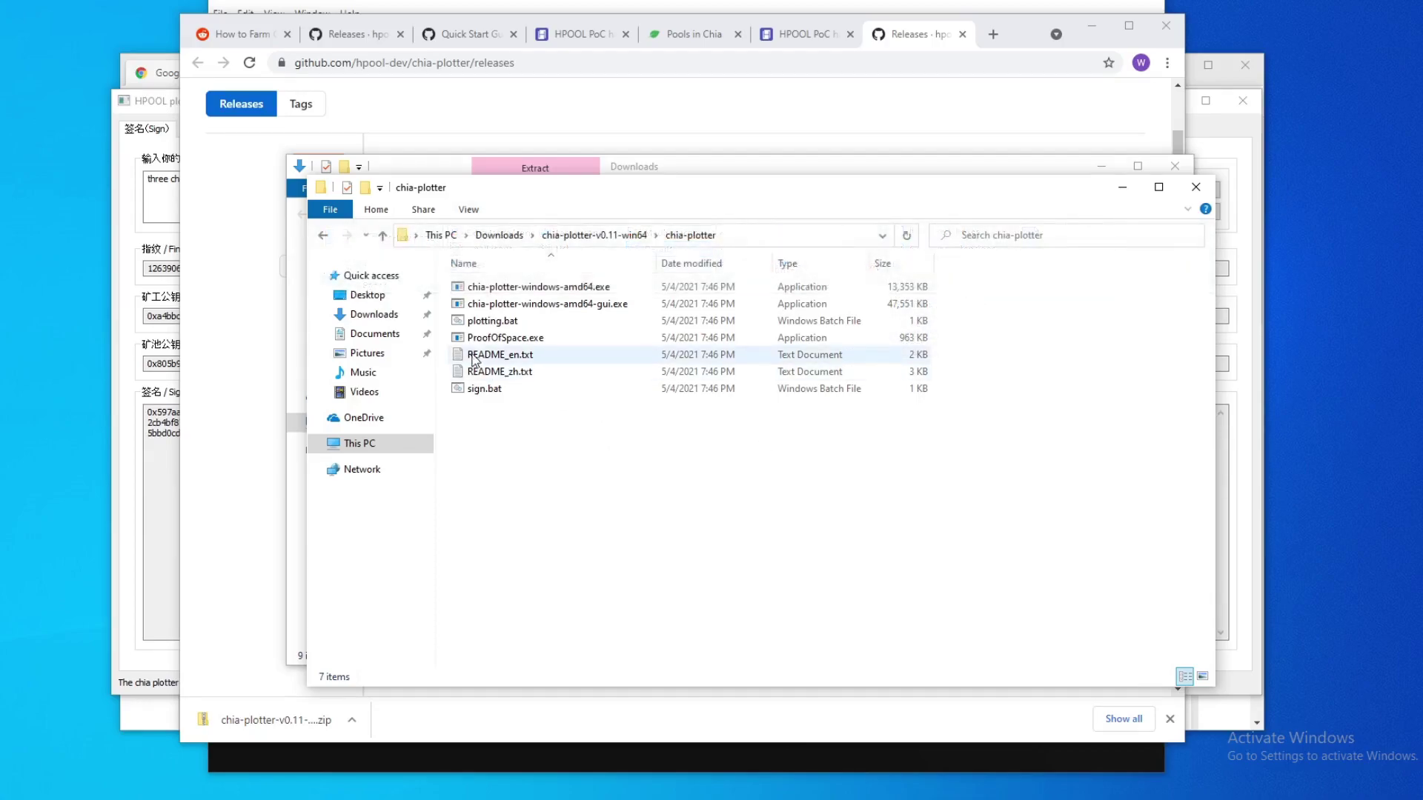
pyautogui.rightClick(506, 326)
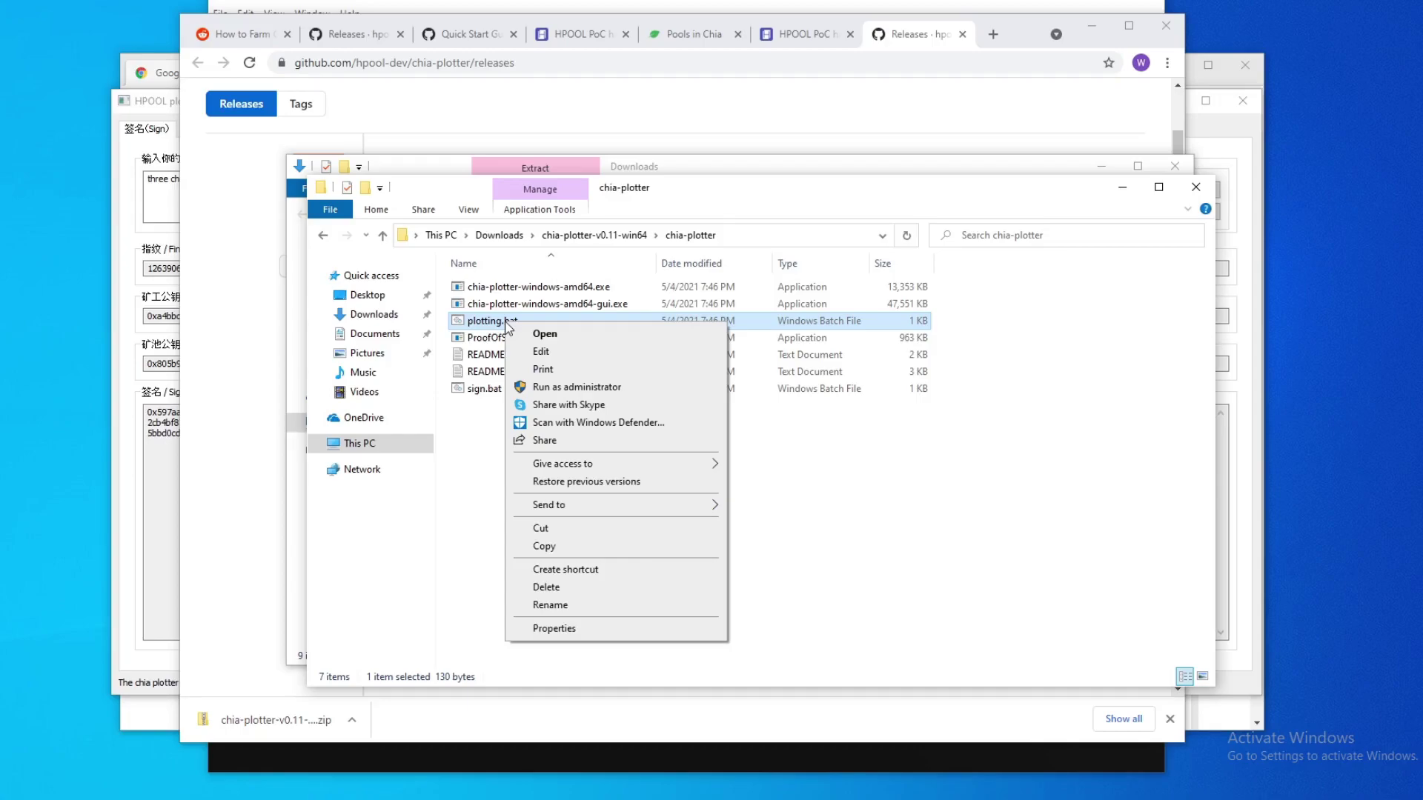
pyautogui.click(533, 356)
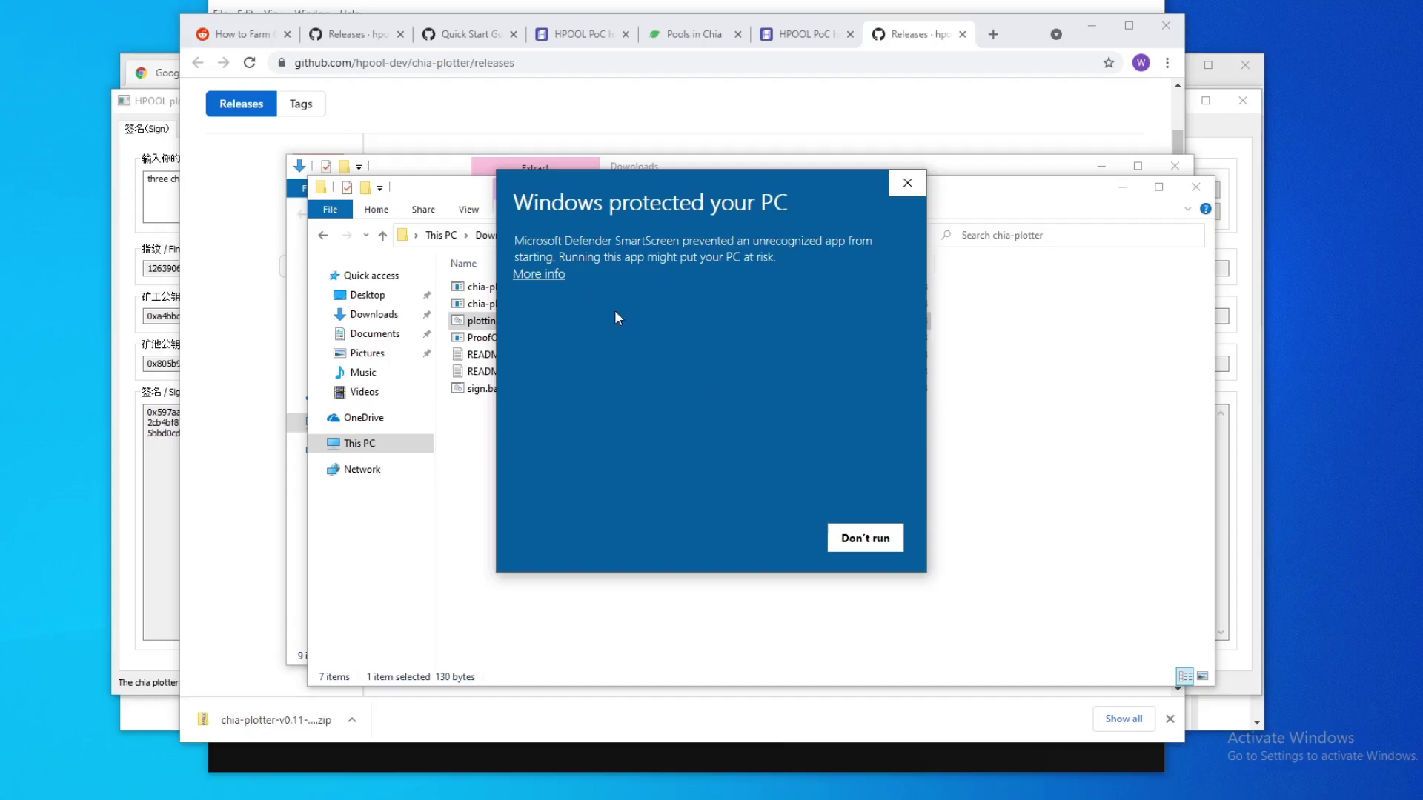
pyautogui.click(535, 274)
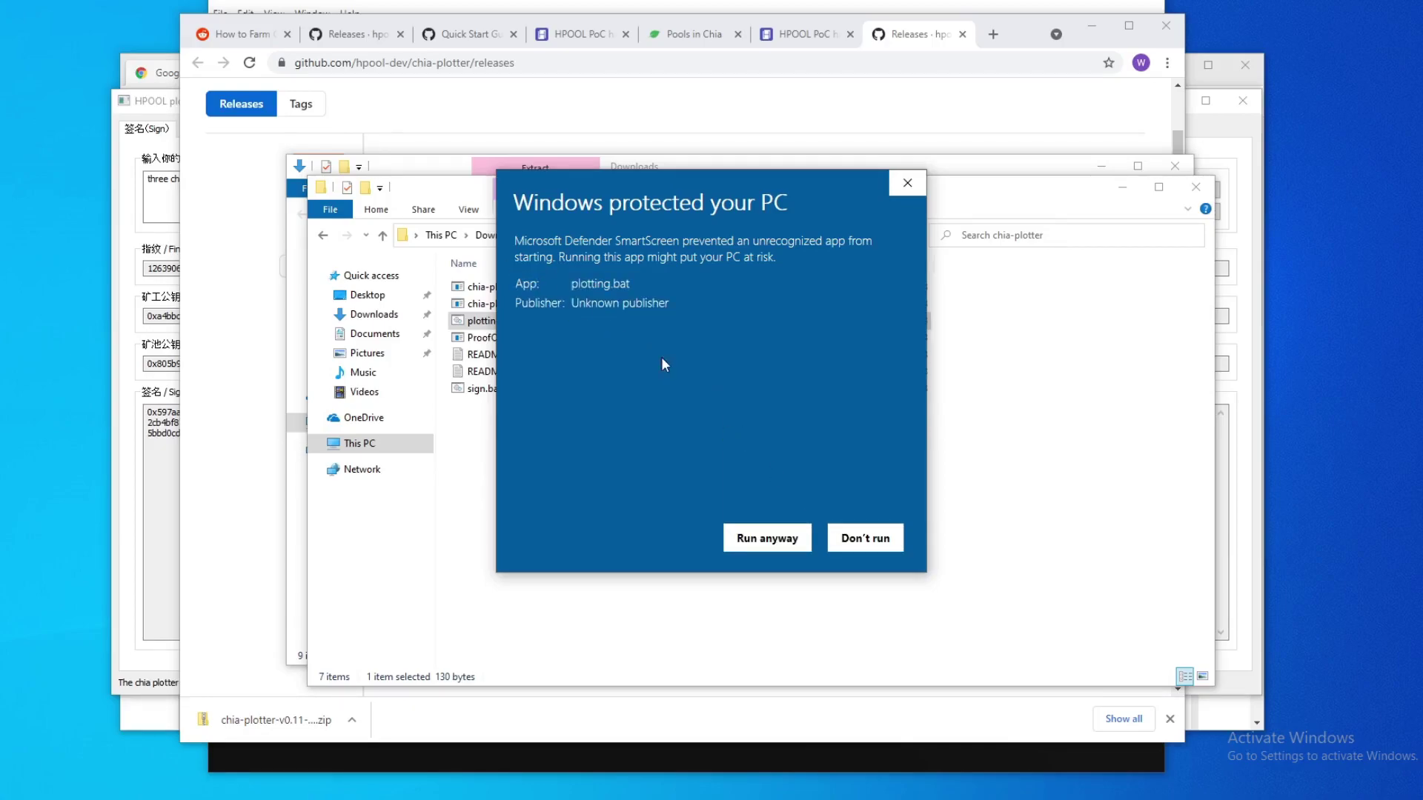
pyautogui.click(762, 552)
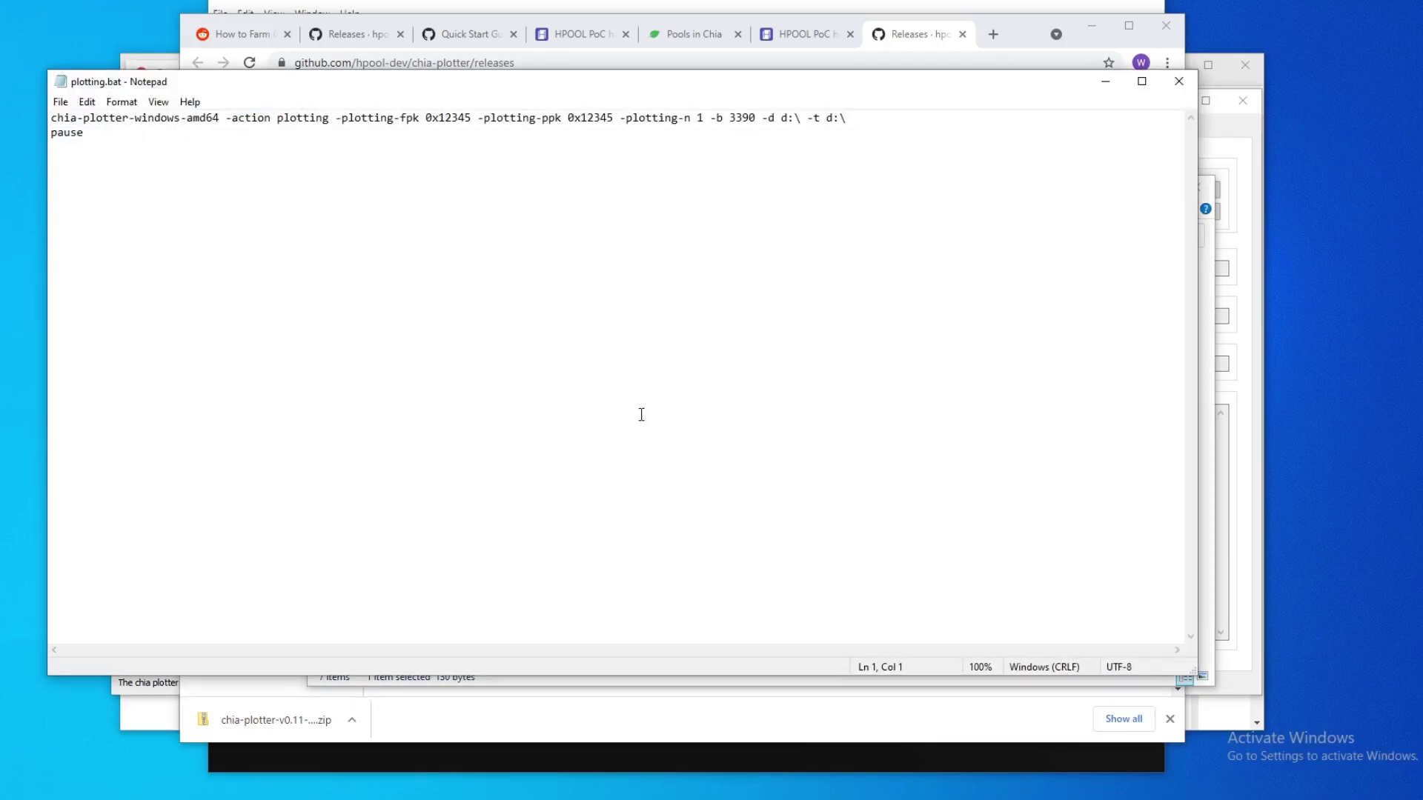
# Replace the -plotting-fpk 0x12345 placeholder with the signing tool's Farmer Public Key.
pyautogui.moveTo(586, 85); pyautogui.dragTo(654, 72)
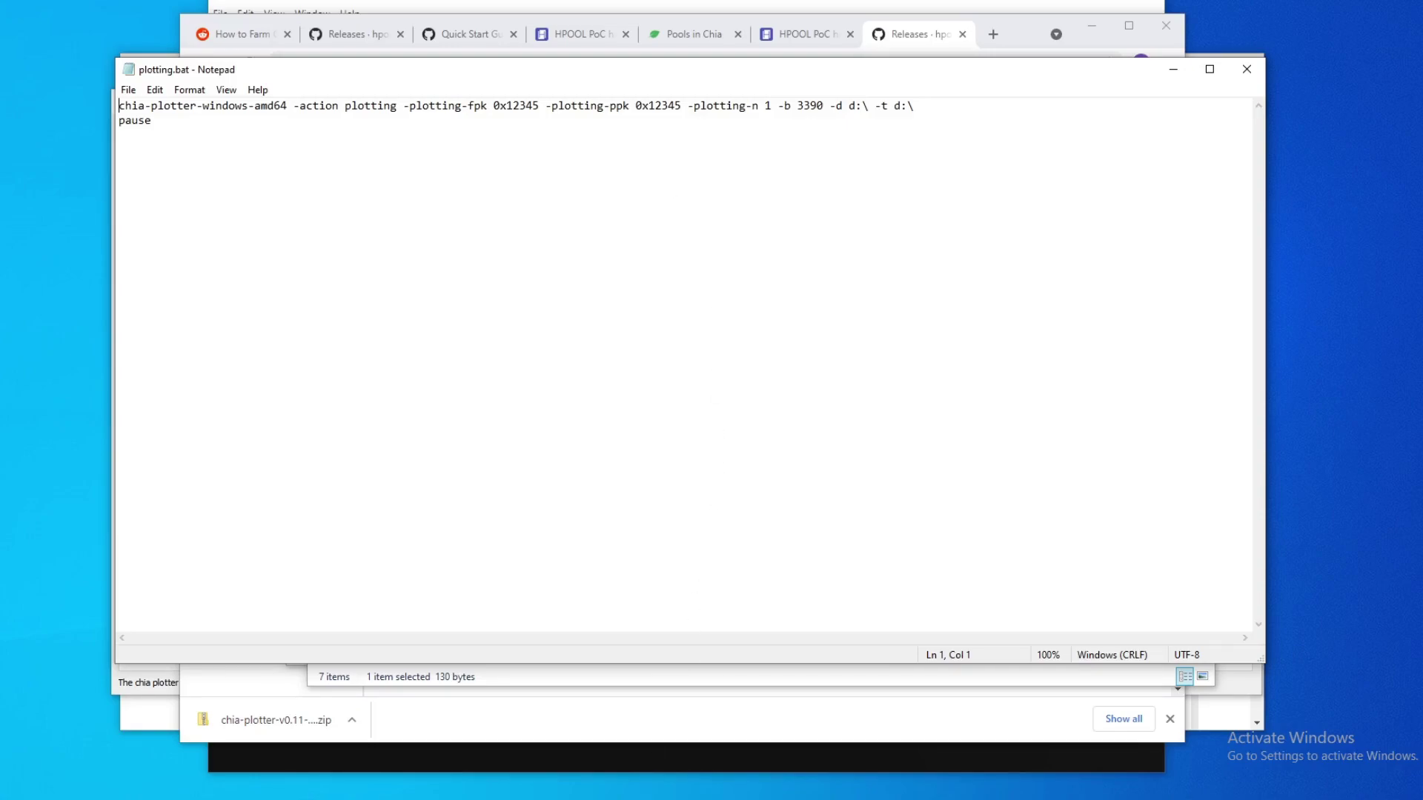
pyautogui.hotkey('alt', 'Tab')
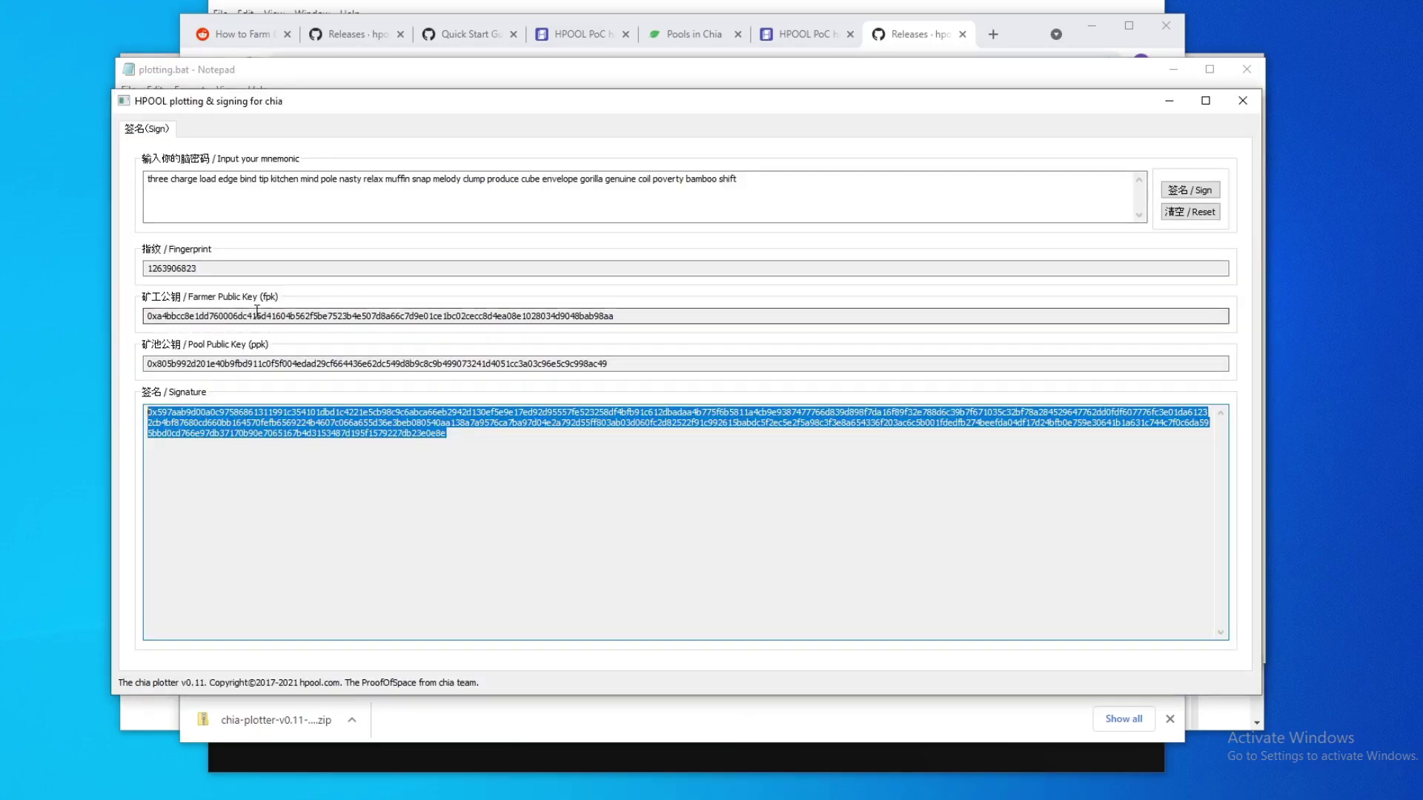
pyautogui.click(615, 311)
pyautogui.moveTo(615, 311); pyautogui.dragTo(131, 312)
pyautogui.hotkey('ctrl', 'c')
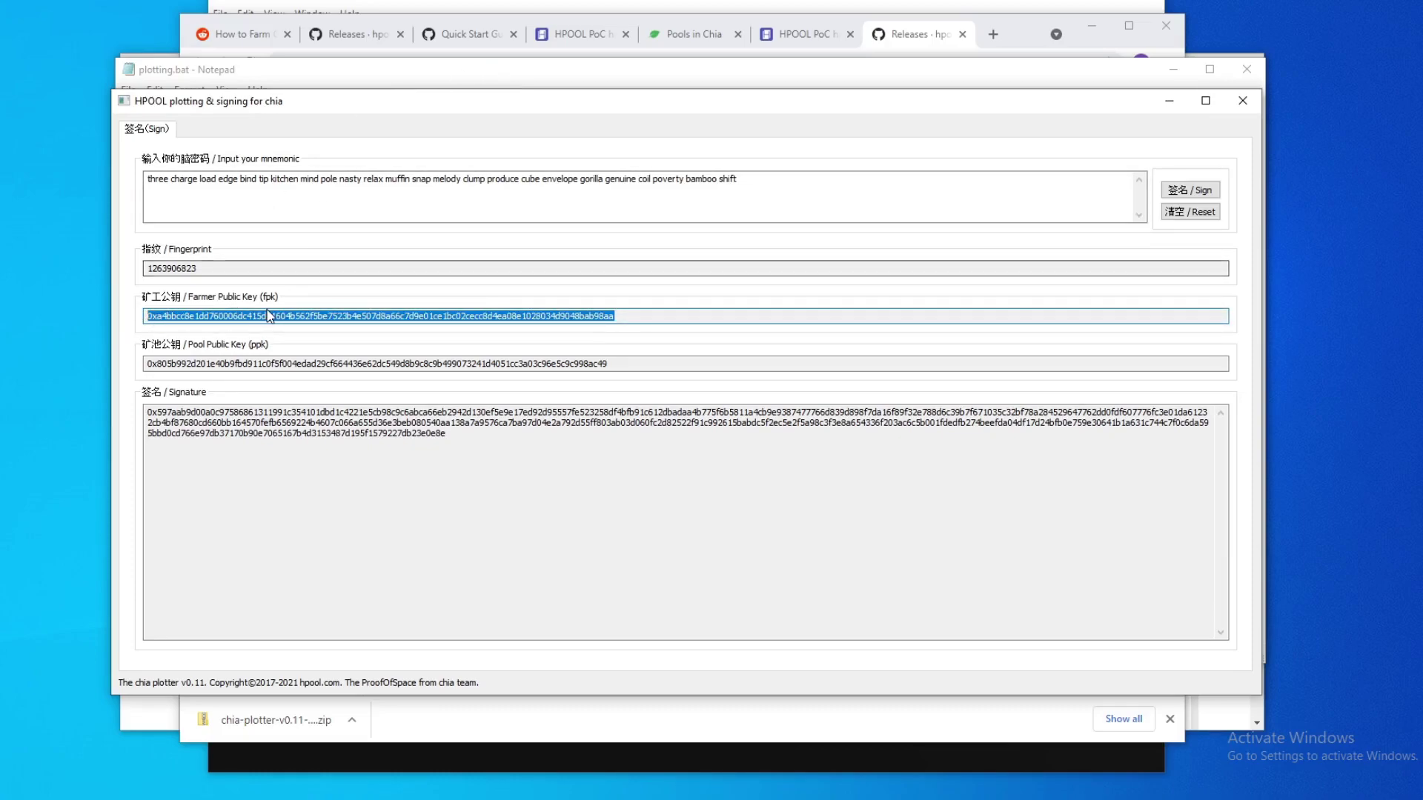
pyautogui.click(593, 69)
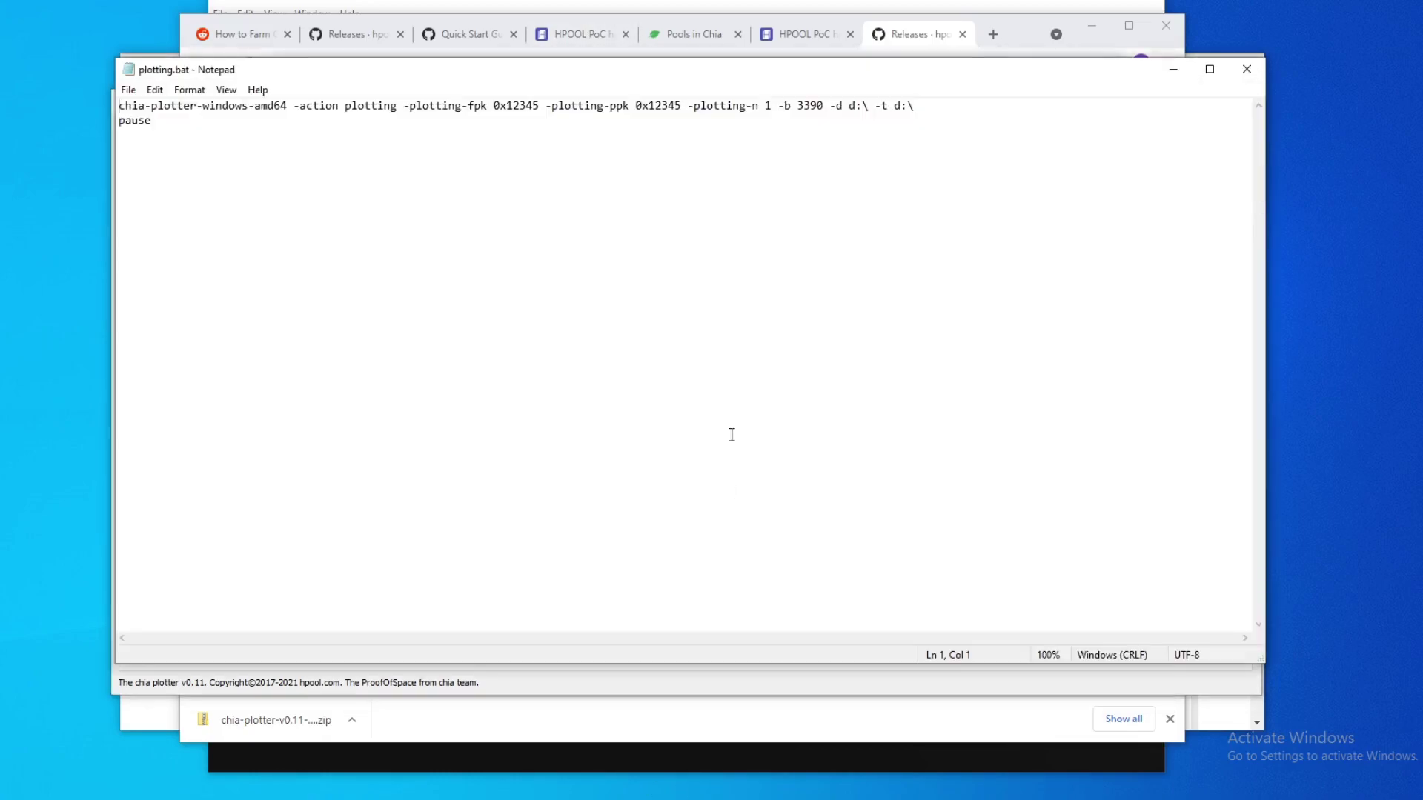
pyautogui.moveTo(541, 106); pyautogui.dragTo(493, 106)
pyautogui.hotkey('ctrl', 'v')
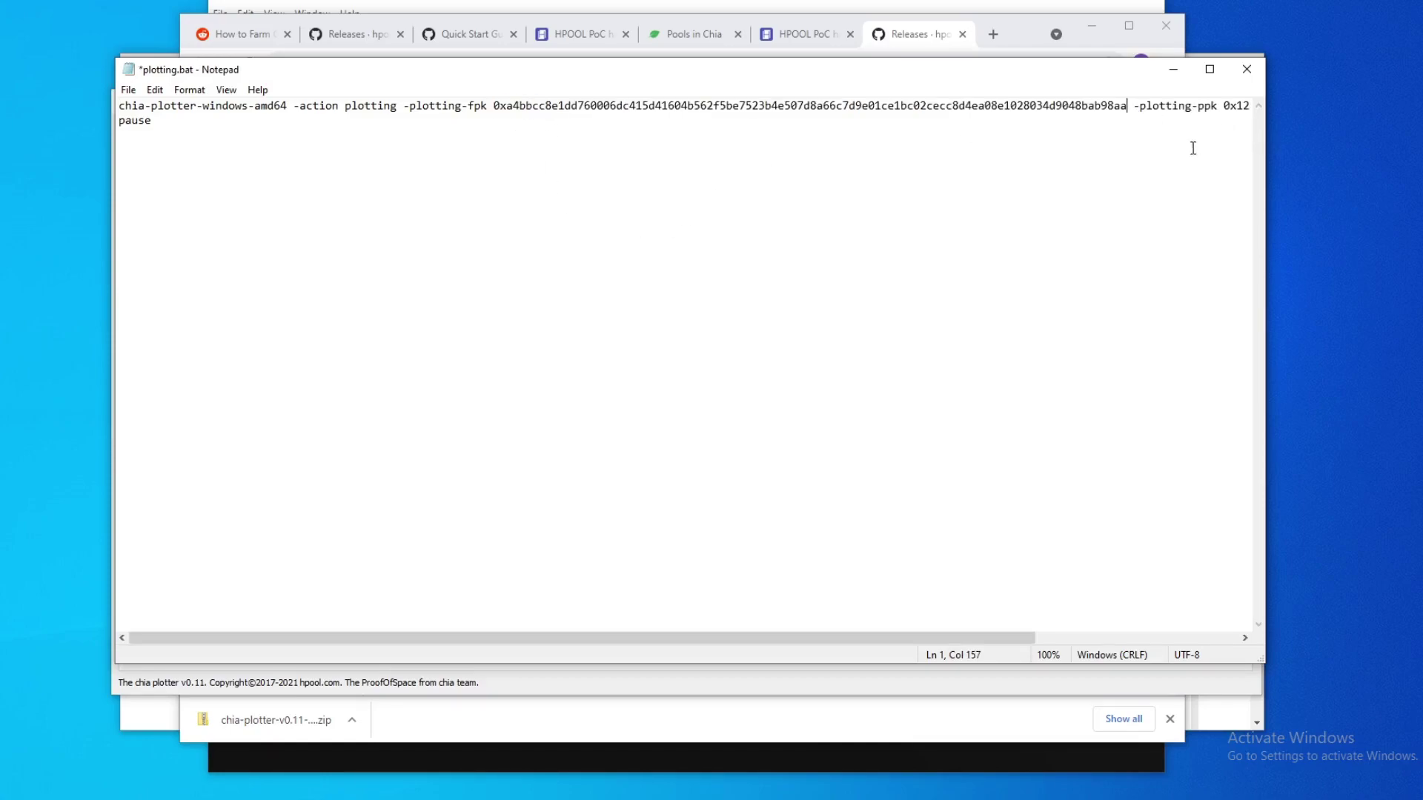
# Replace the -plotting-ppk 0x12345 placeholder with the signing tool's Pool Public Key.
pyautogui.moveTo(916, 644); pyautogui.dragTo(1074, 642)
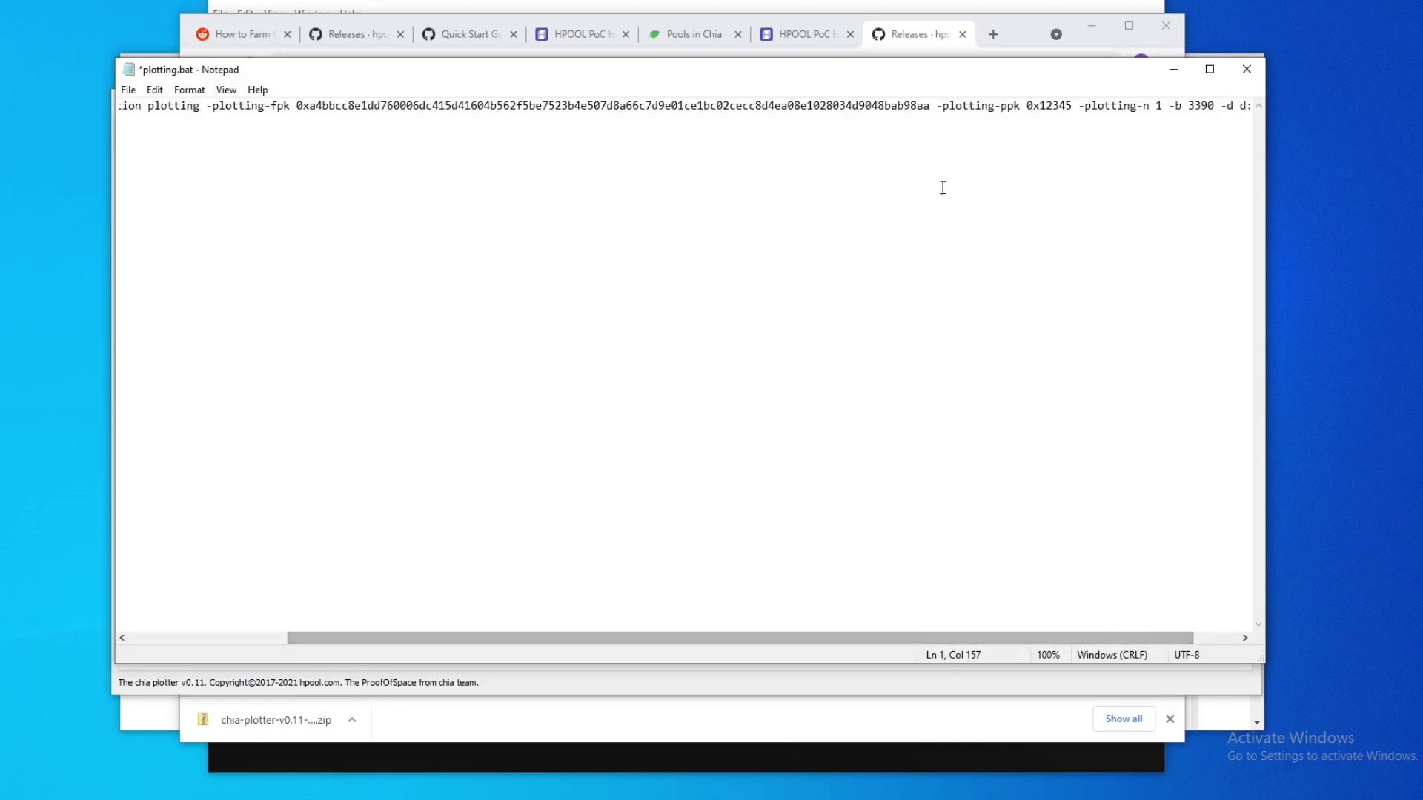
pyautogui.click(610, 796)
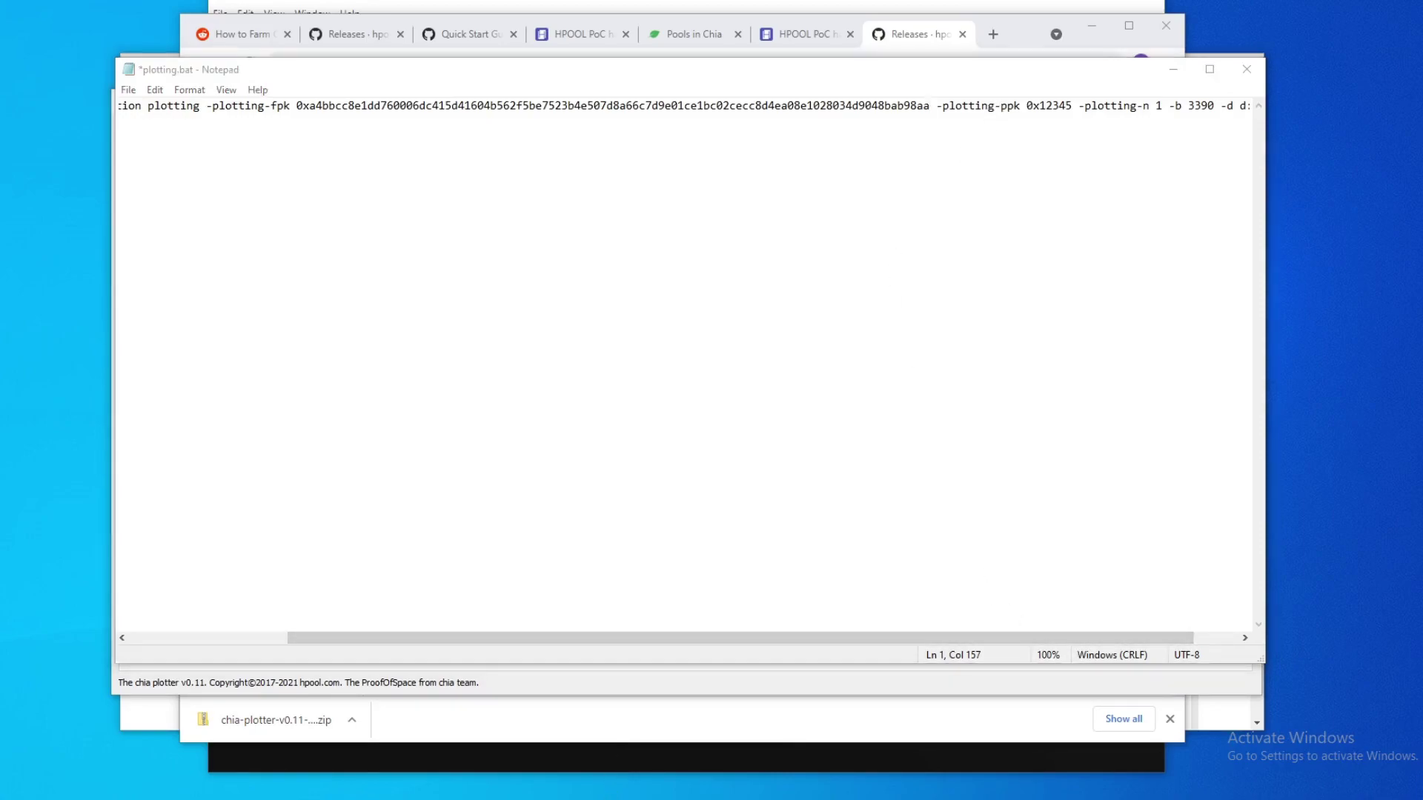
pyautogui.click(615, 364)
pyautogui.doubleClick(615, 364)
pyautogui.hotkey('ctrl', 'c')
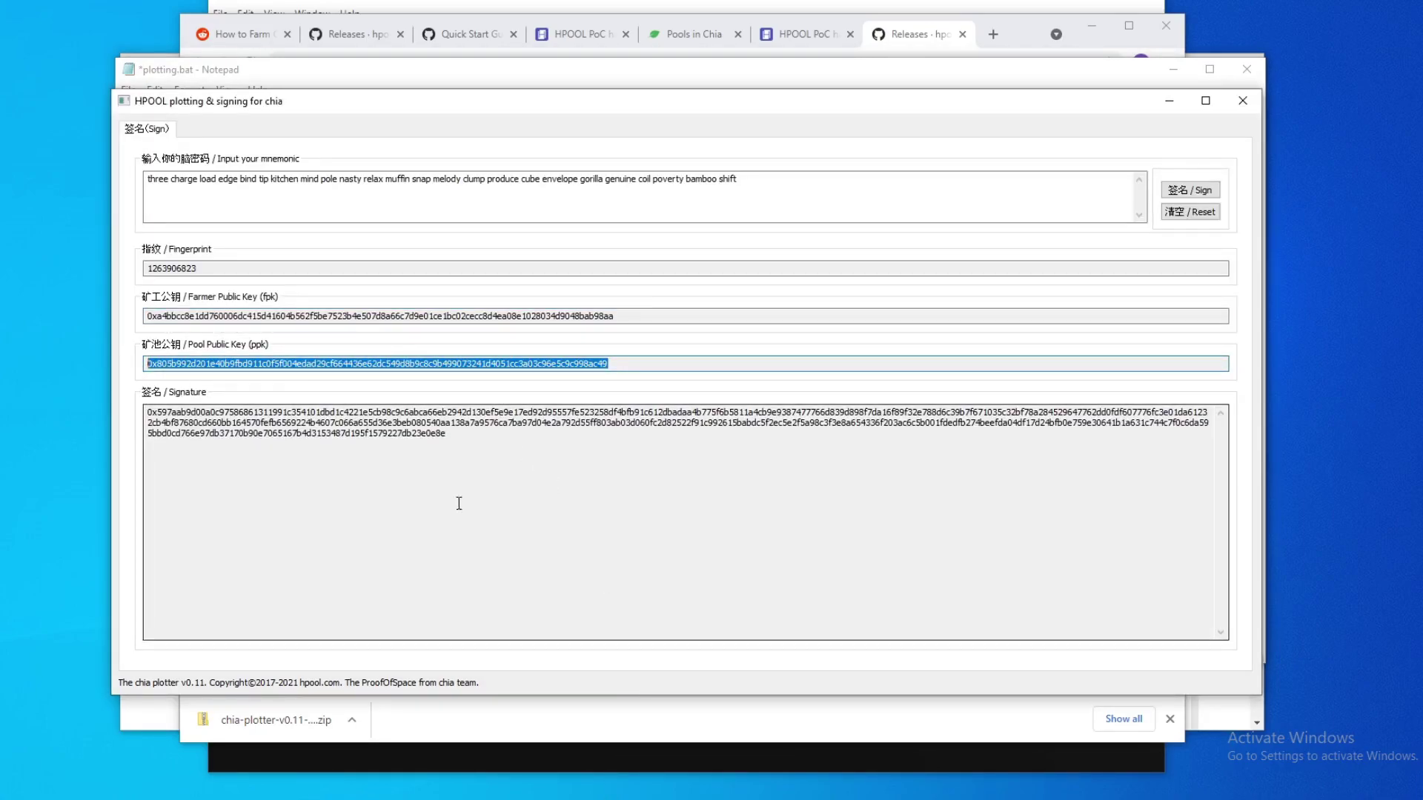
pyautogui.moveTo(667, 791)
pyautogui.click(667, 748)
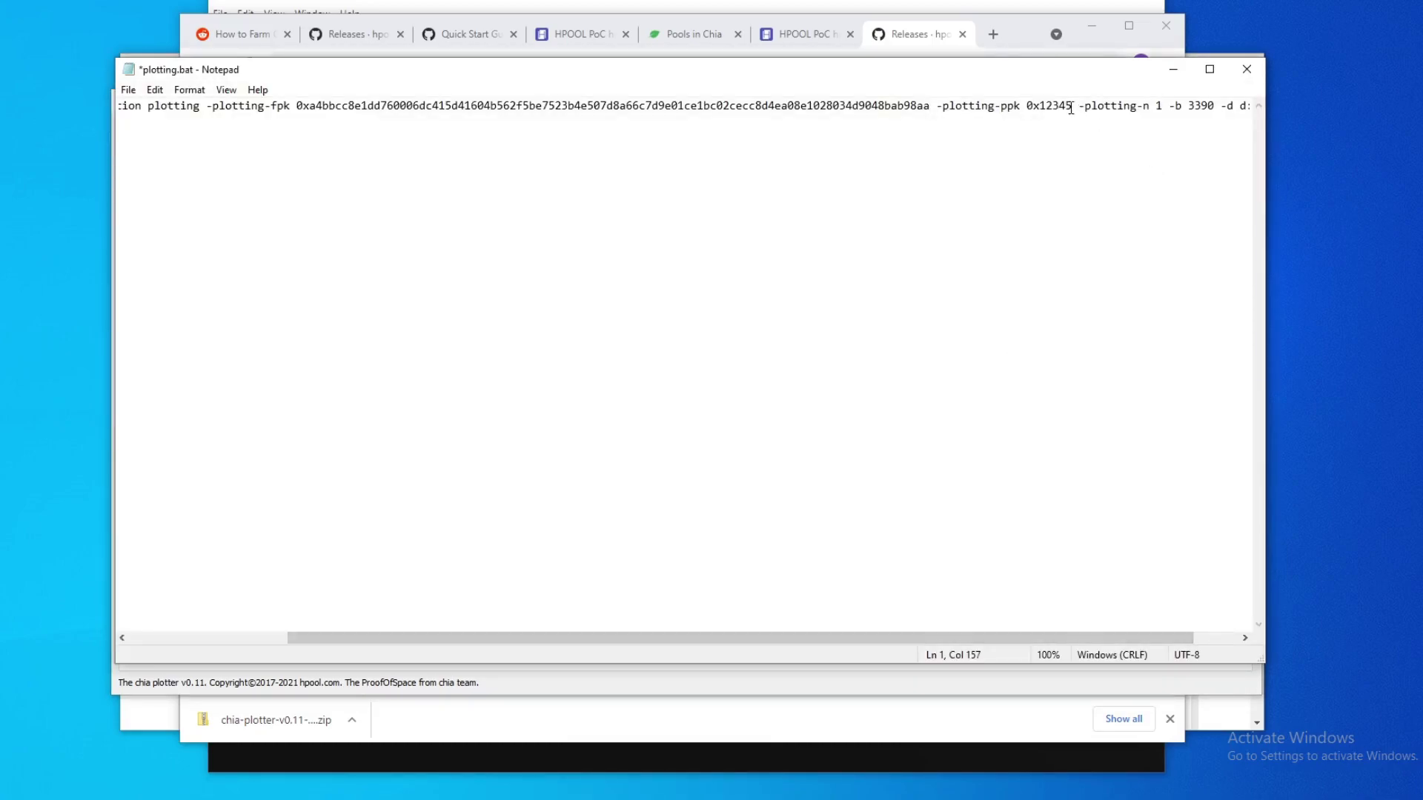
pyautogui.moveTo(1073, 105); pyautogui.dragTo(1028, 106)
pyautogui.hotkey('ctrl', 'v')
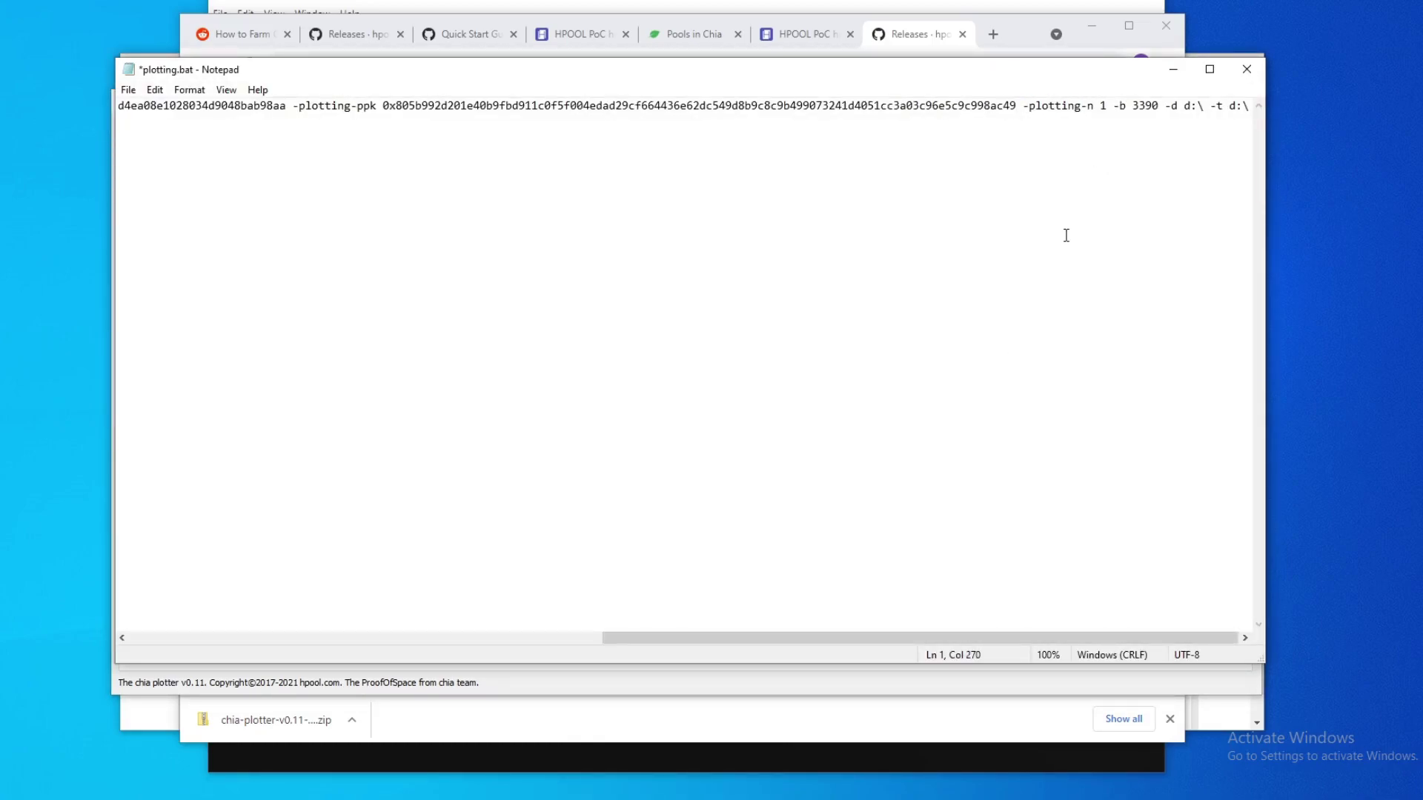
# Open README_en.txt from the chia-plotter folder to read the usage notes.
pyautogui.click(1088, 106)
pyautogui.hotkey('alt', 'Tab')
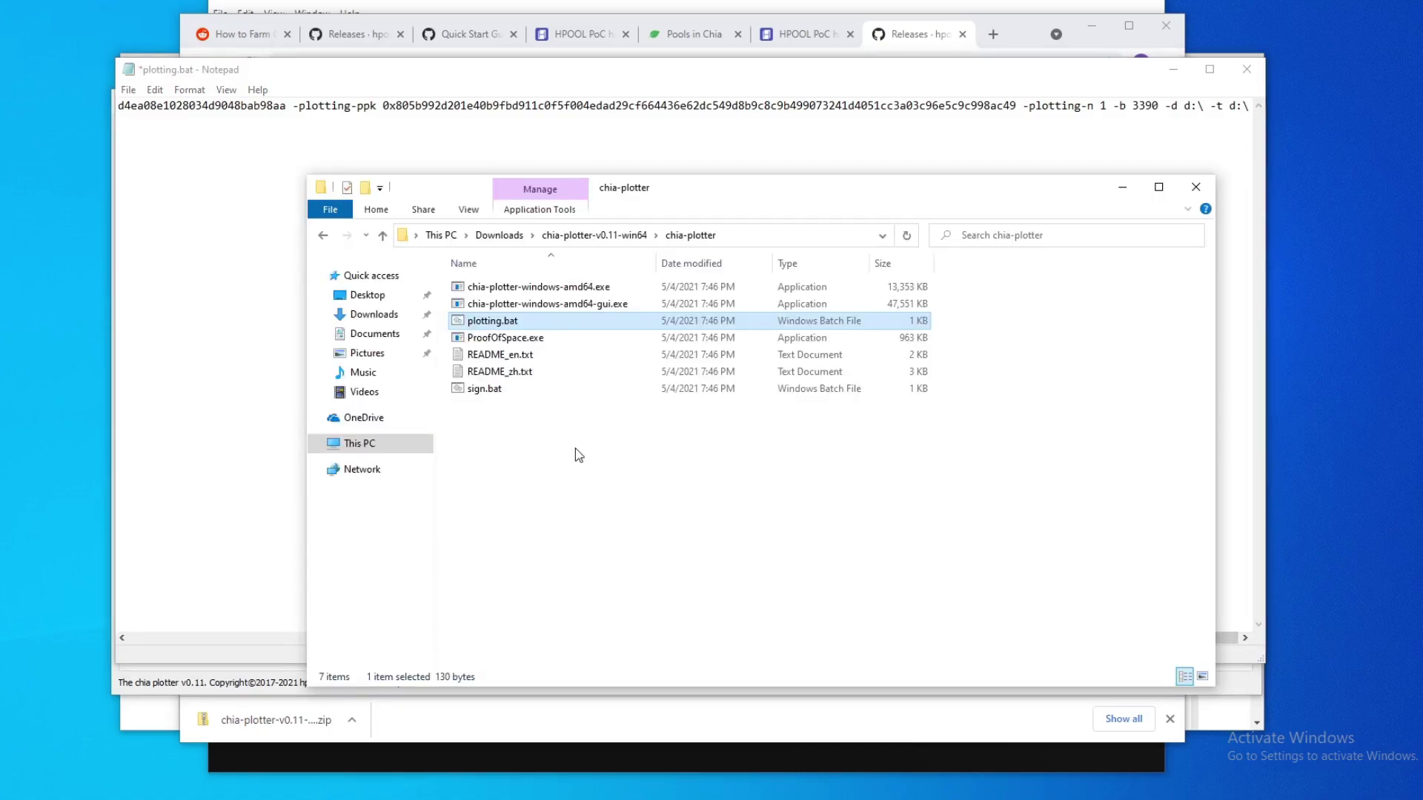
pyautogui.doubleClick(519, 354)
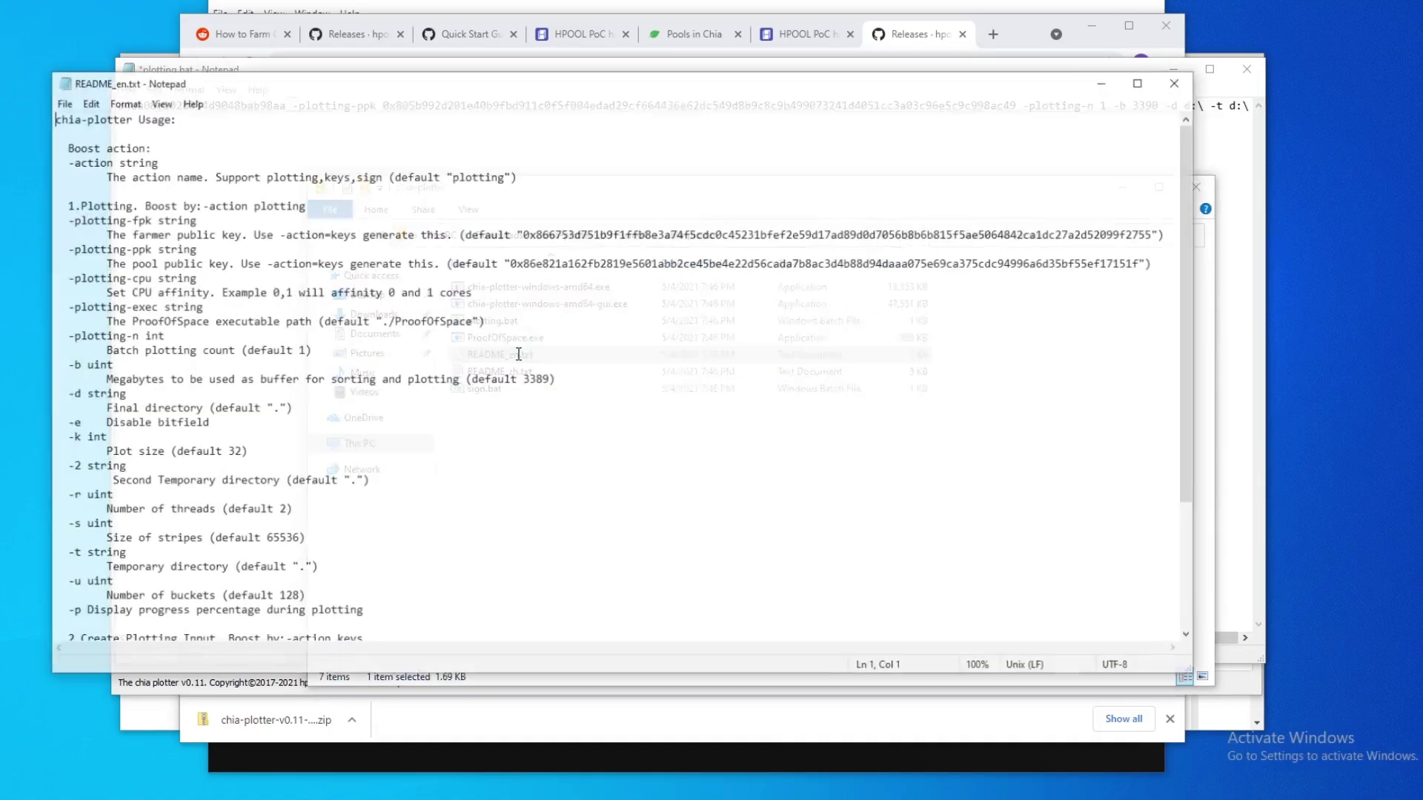
pyautogui.scroll(-1, 88, 446)
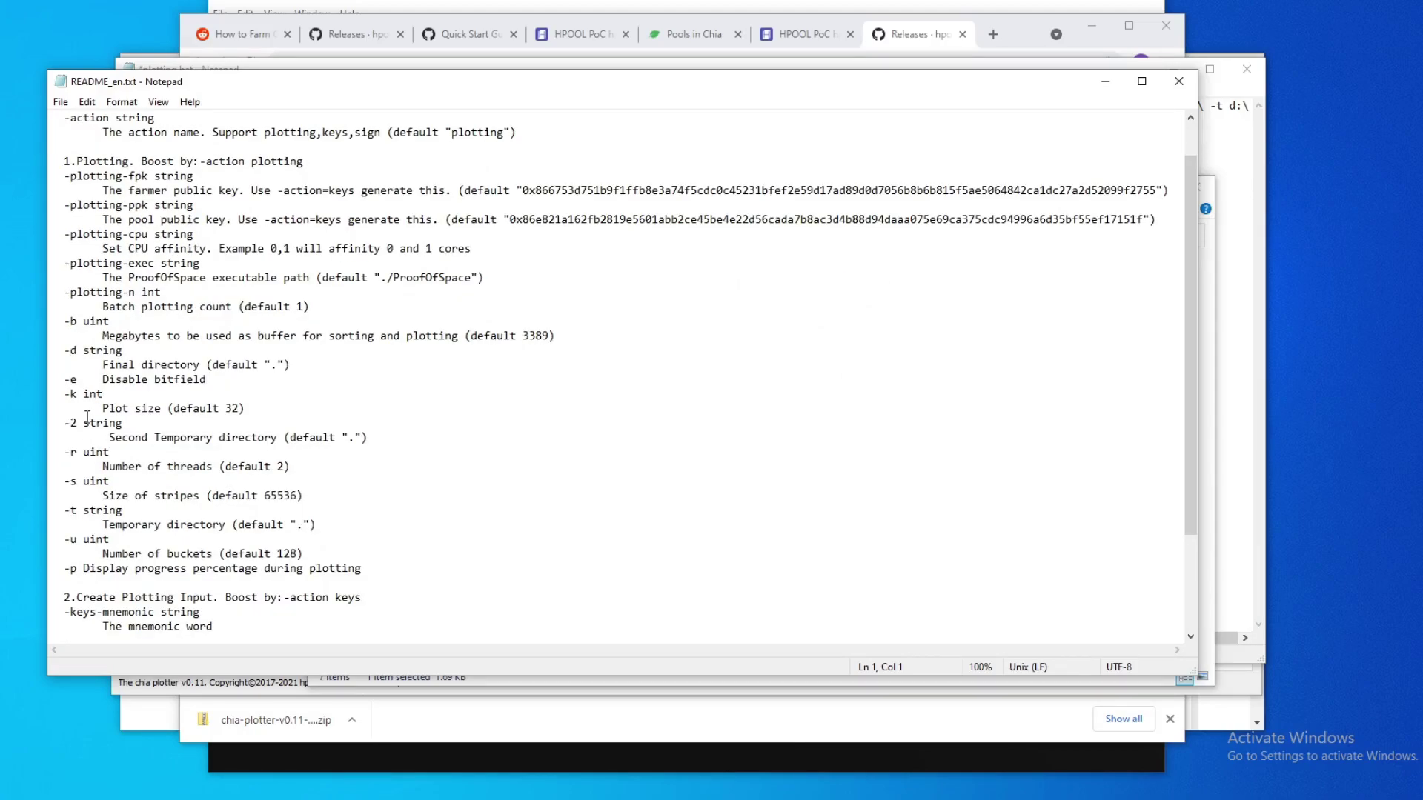
pyautogui.click(1106, 82)
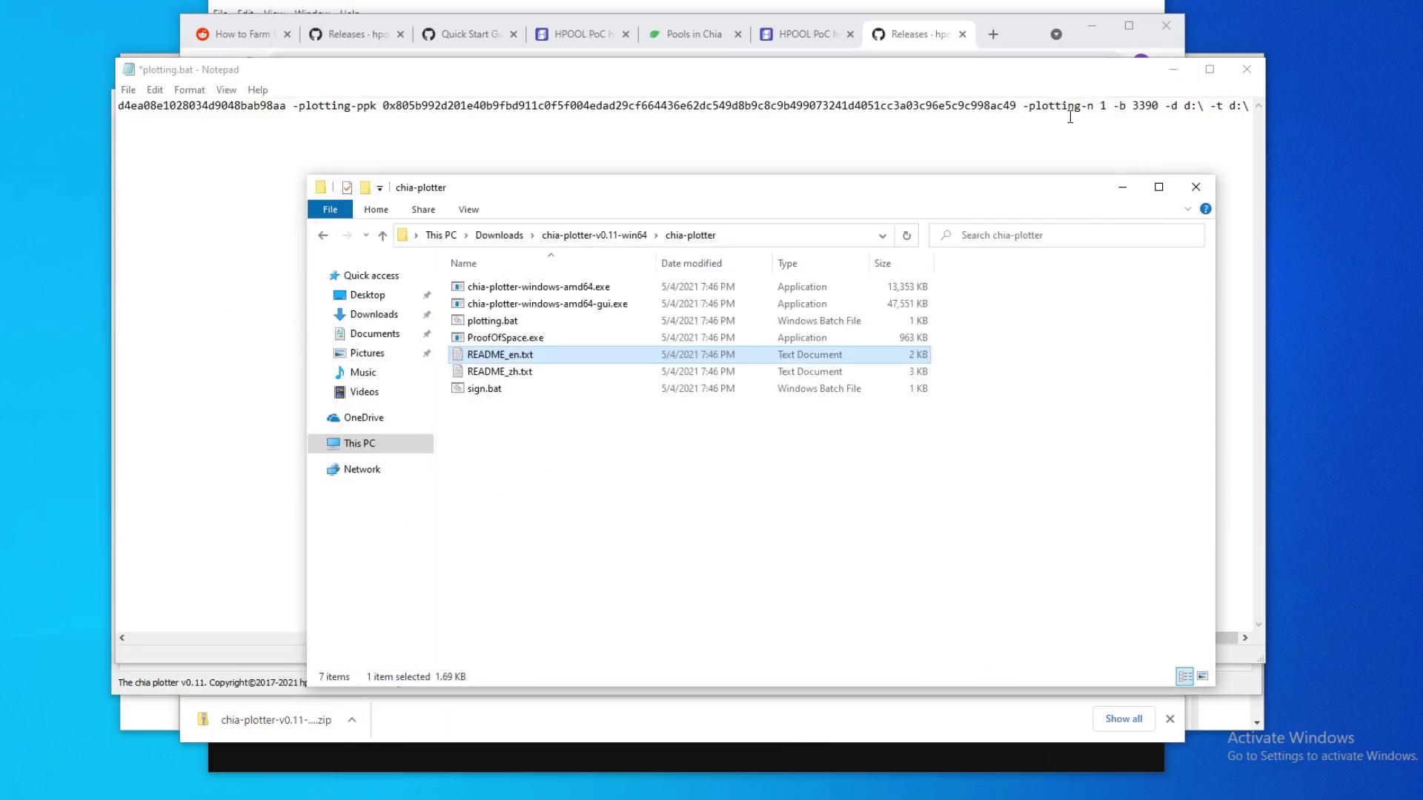
# Review plotting.bat's buffer 3390, plot count 1 and temporary directory d:\ values.
pyautogui.click(1069, 117)
pyautogui.click(1094, 106)
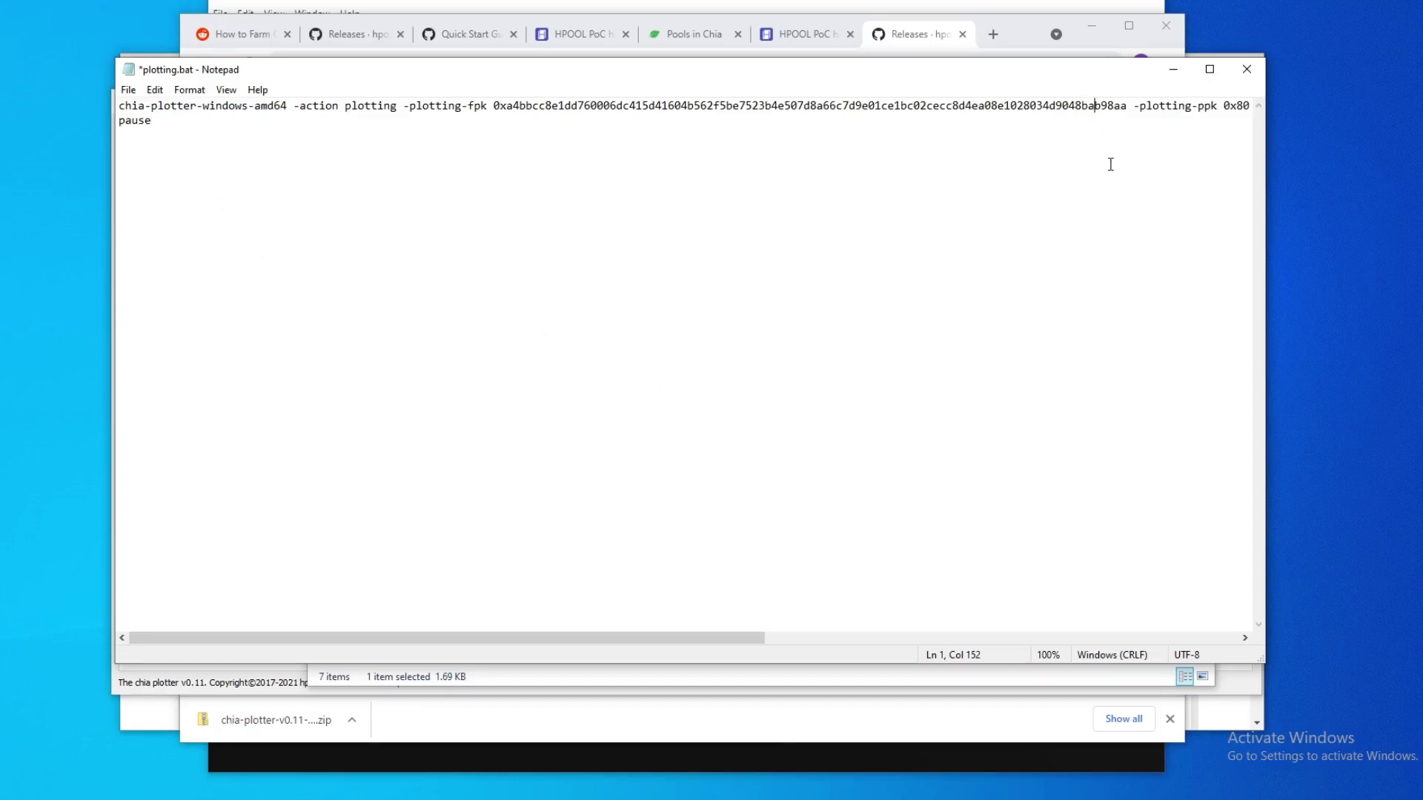
pyautogui.press('F3')
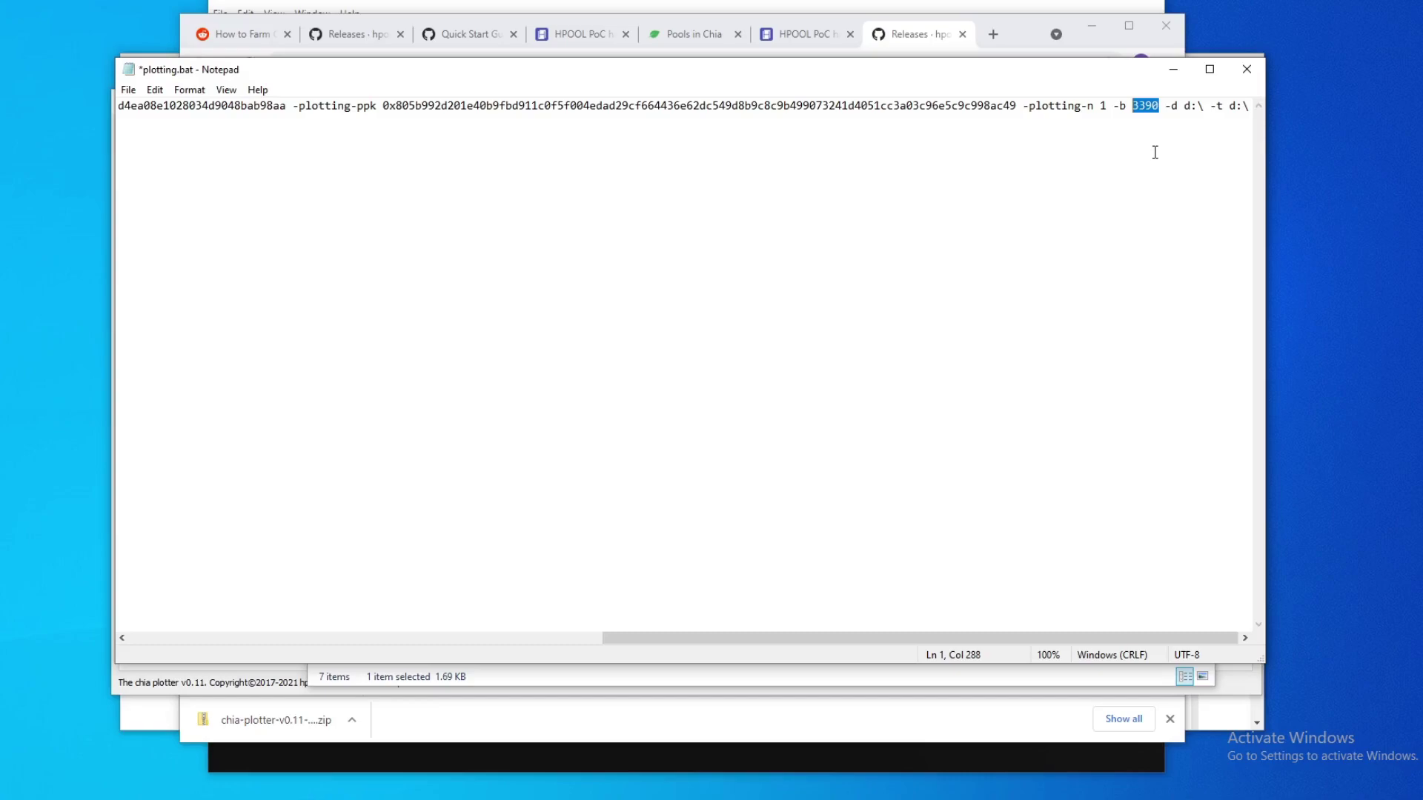
pyautogui.doubleClick(1103, 106)
pyautogui.click(1178, 110)
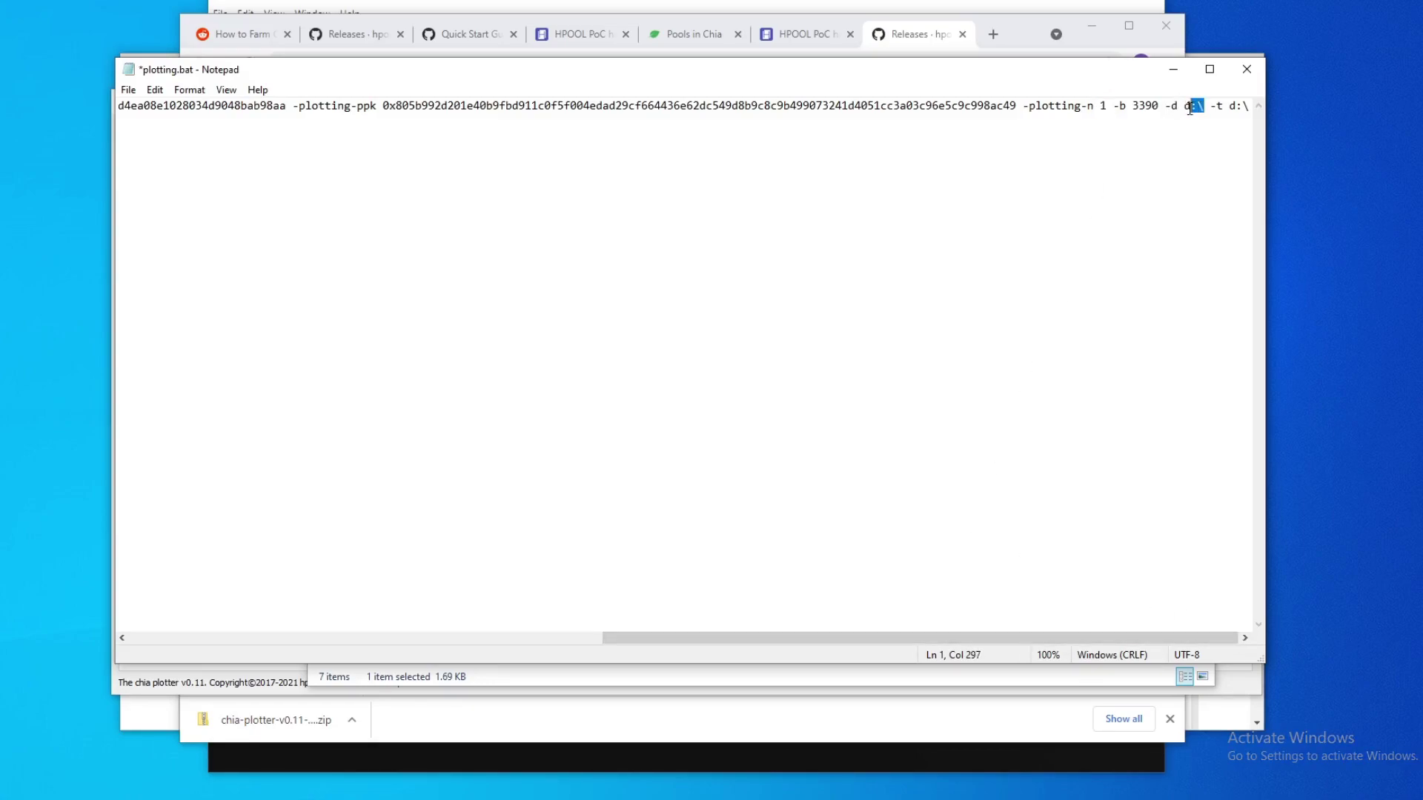
pyautogui.click(1216, 107)
pyautogui.moveTo(1249, 108); pyautogui.dragTo(1229, 108)
# Recheck the README, close it, and run plotting.bat to start a k32 plot.
pyautogui.moveTo(671, 796)
pyautogui.click(749, 744)
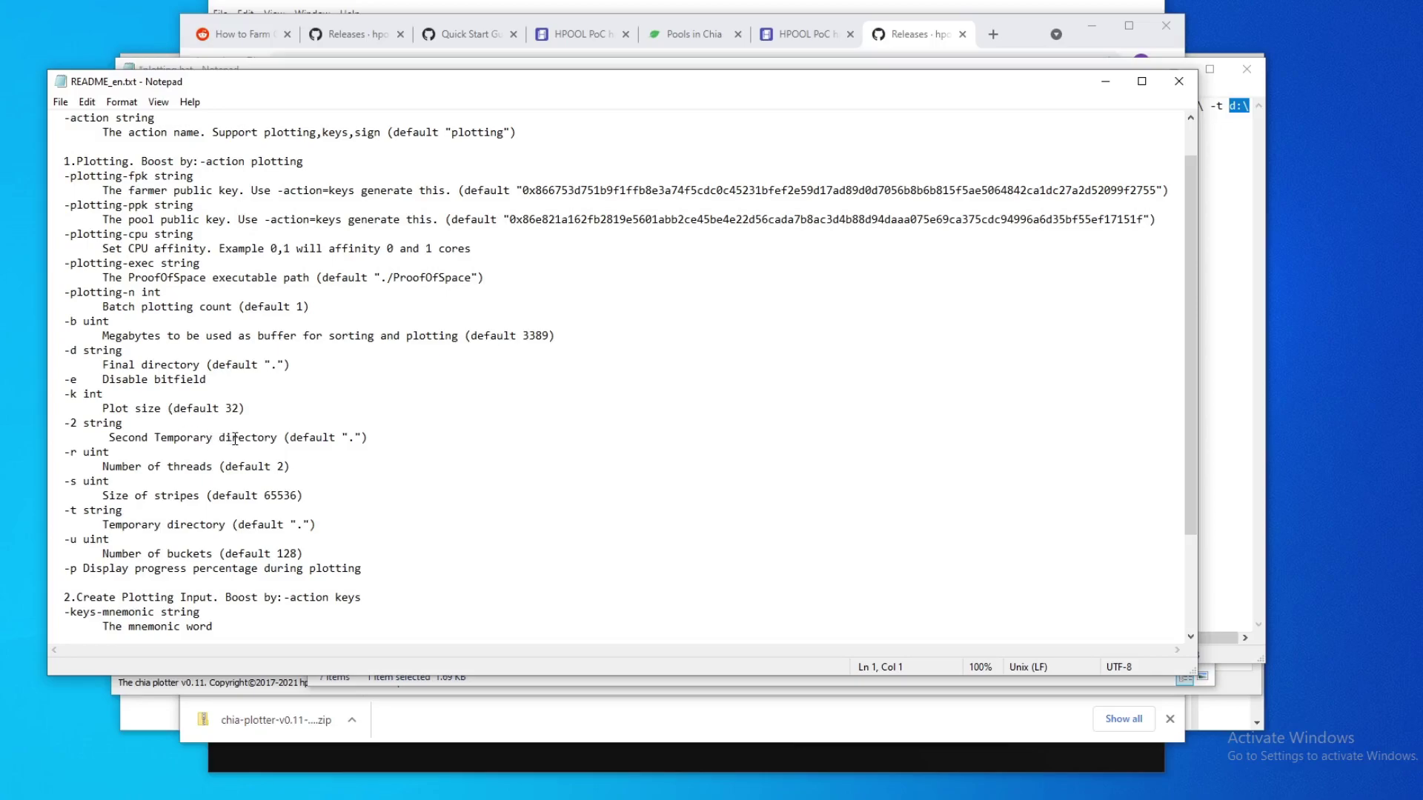
pyautogui.scroll(-3, 256, 459)
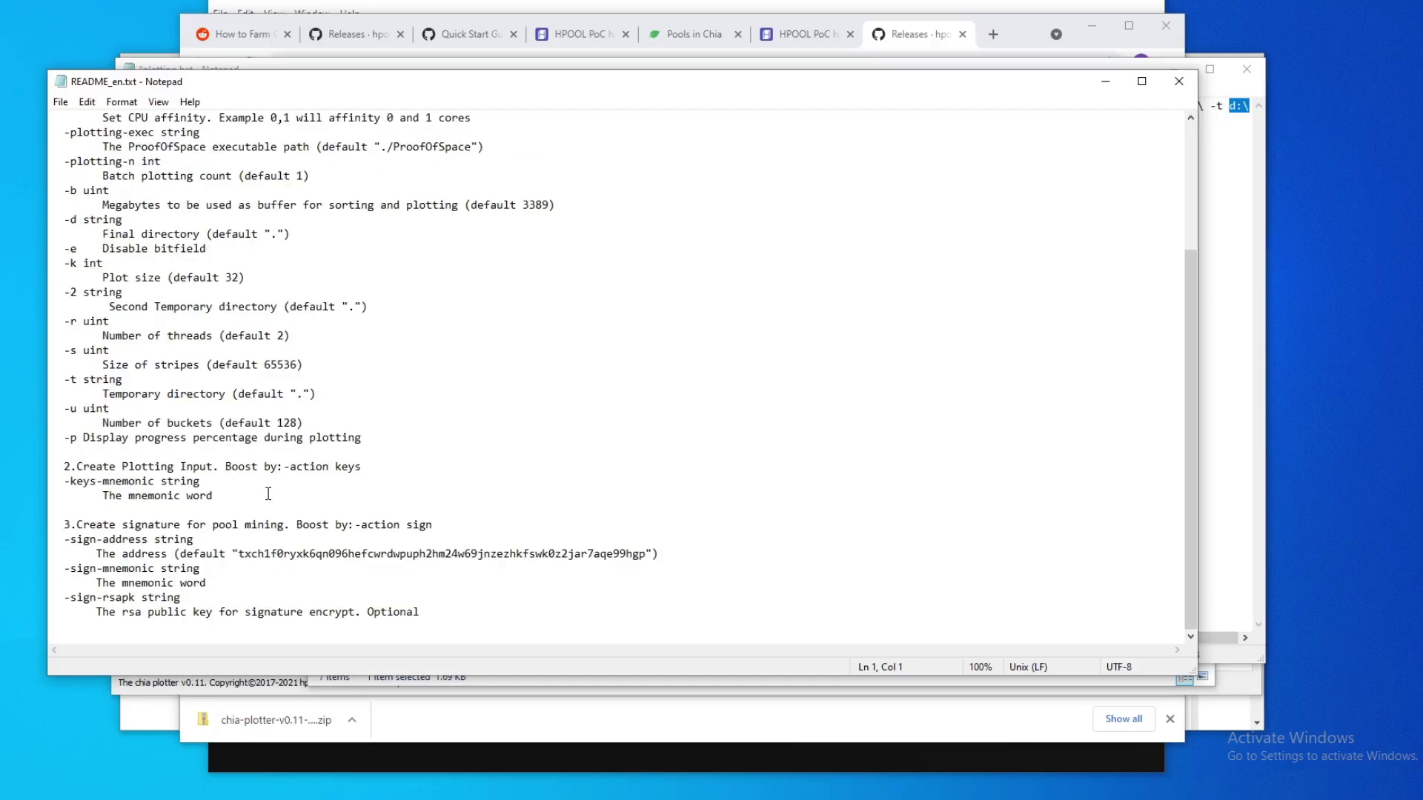
pyautogui.scroll(4, 269, 494)
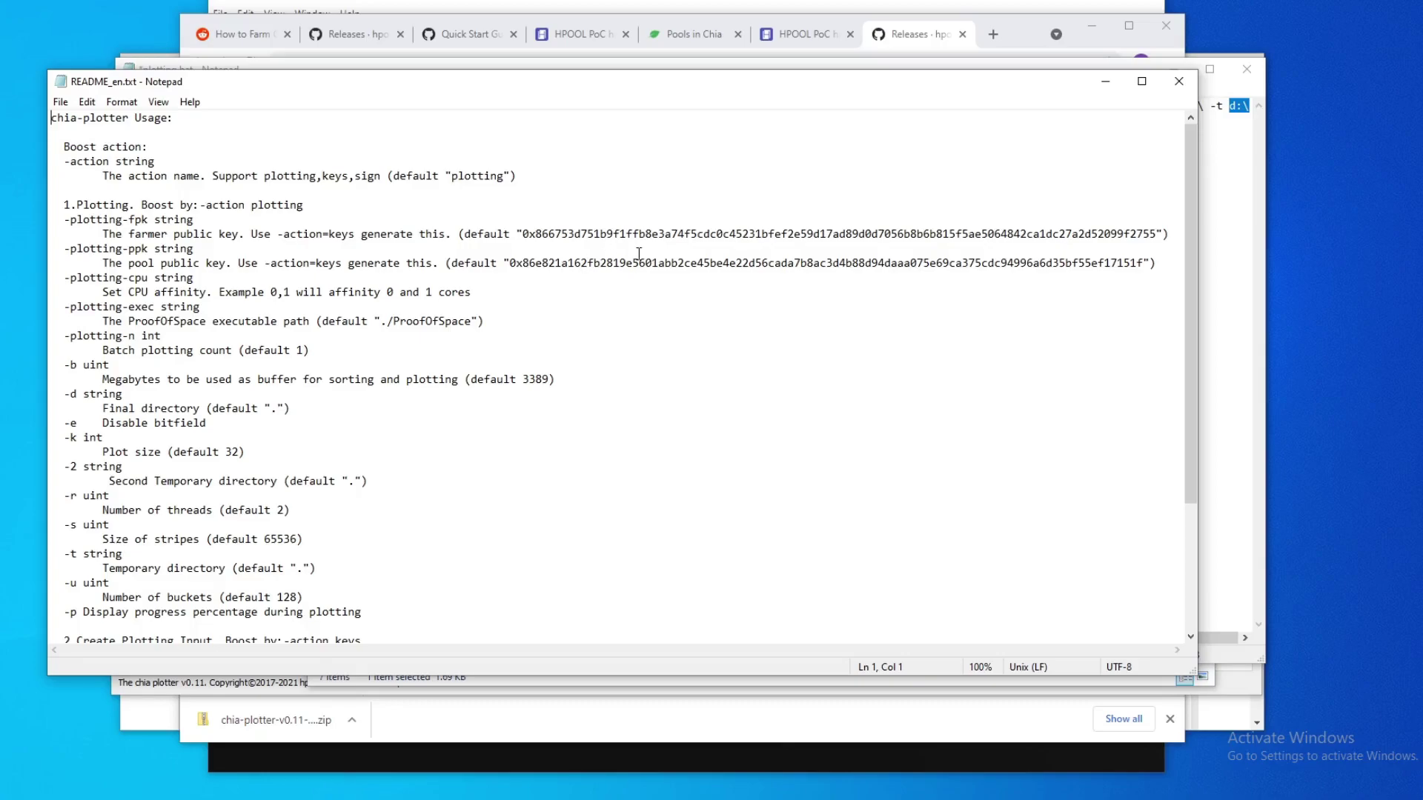
pyautogui.hotkey('alt', 'F4')
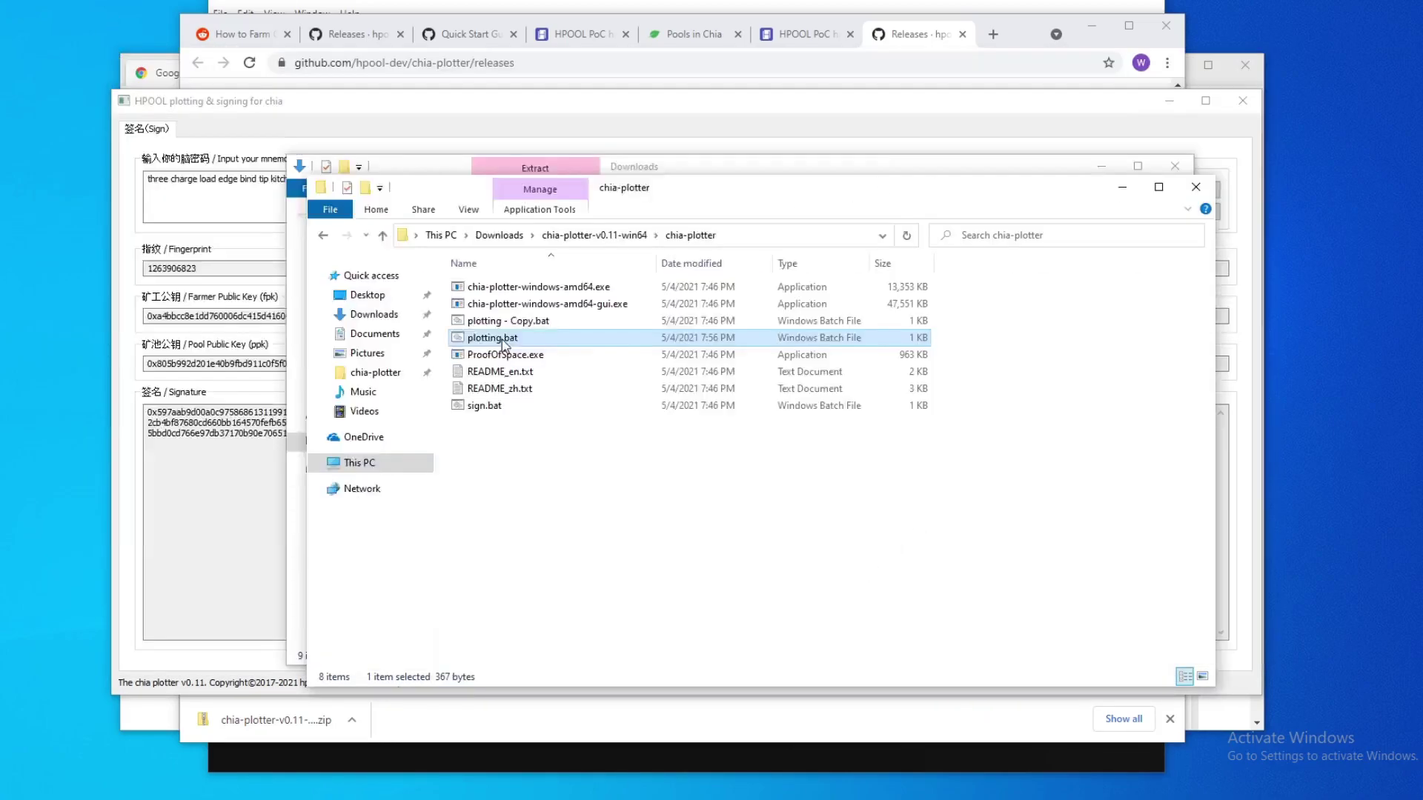
pyautogui.doubleClick(501, 338)
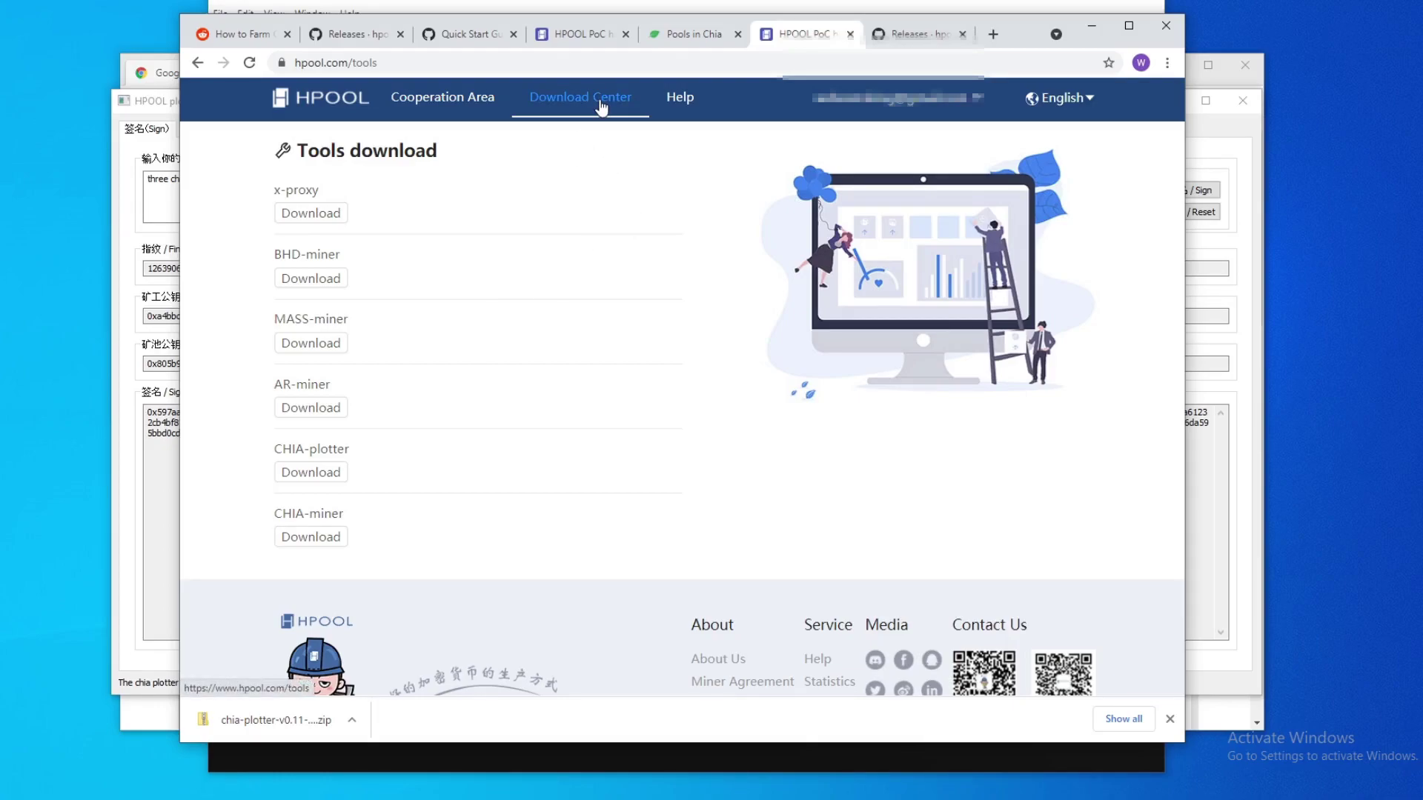
# Go to the GitHub chia-miner releases and reveal the HPool-Miner-chia-v1.1.0.zip asset (23.1 MB).
pyautogui.click(327, 538)
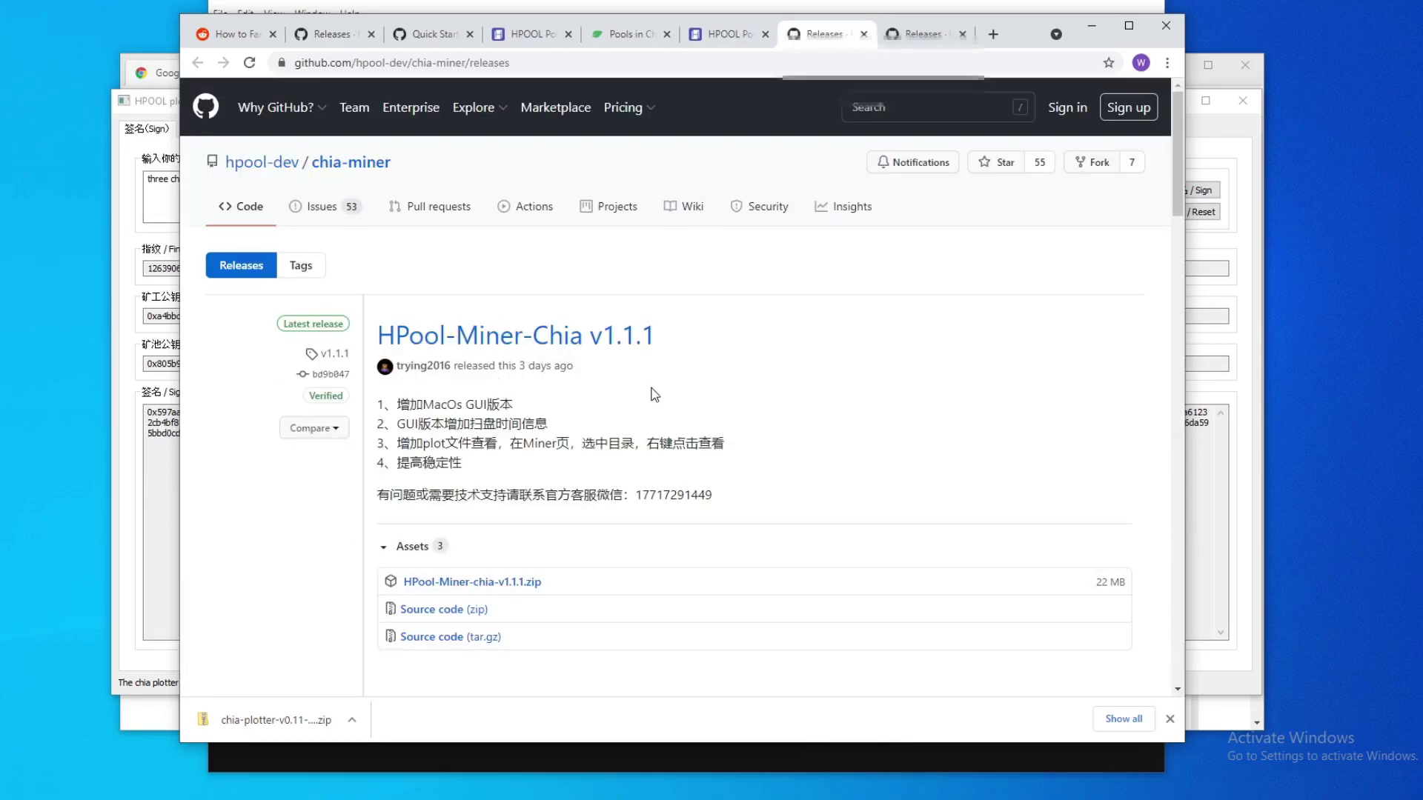
pyautogui.scroll(-3, 667, 444)
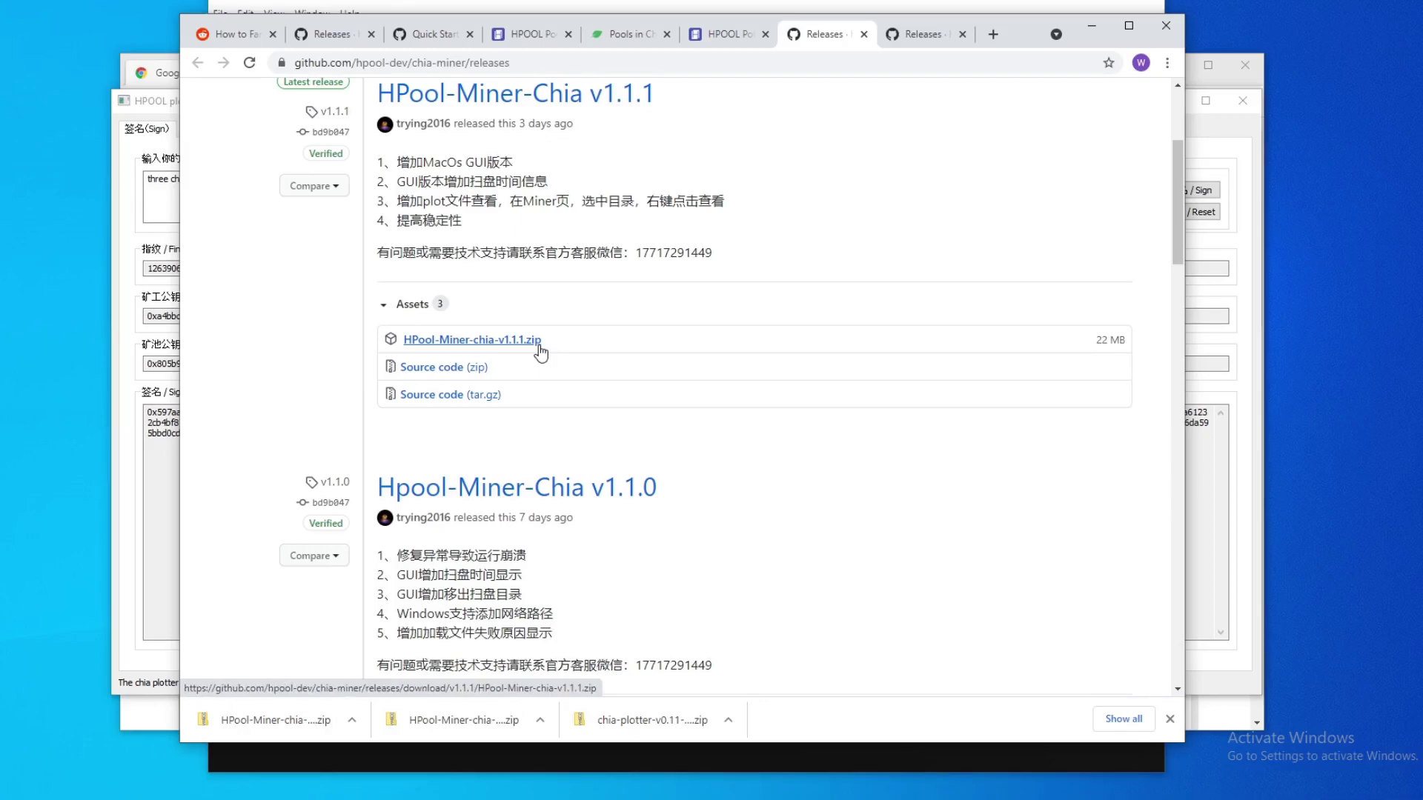
pyautogui.scroll(-3, 541, 354)
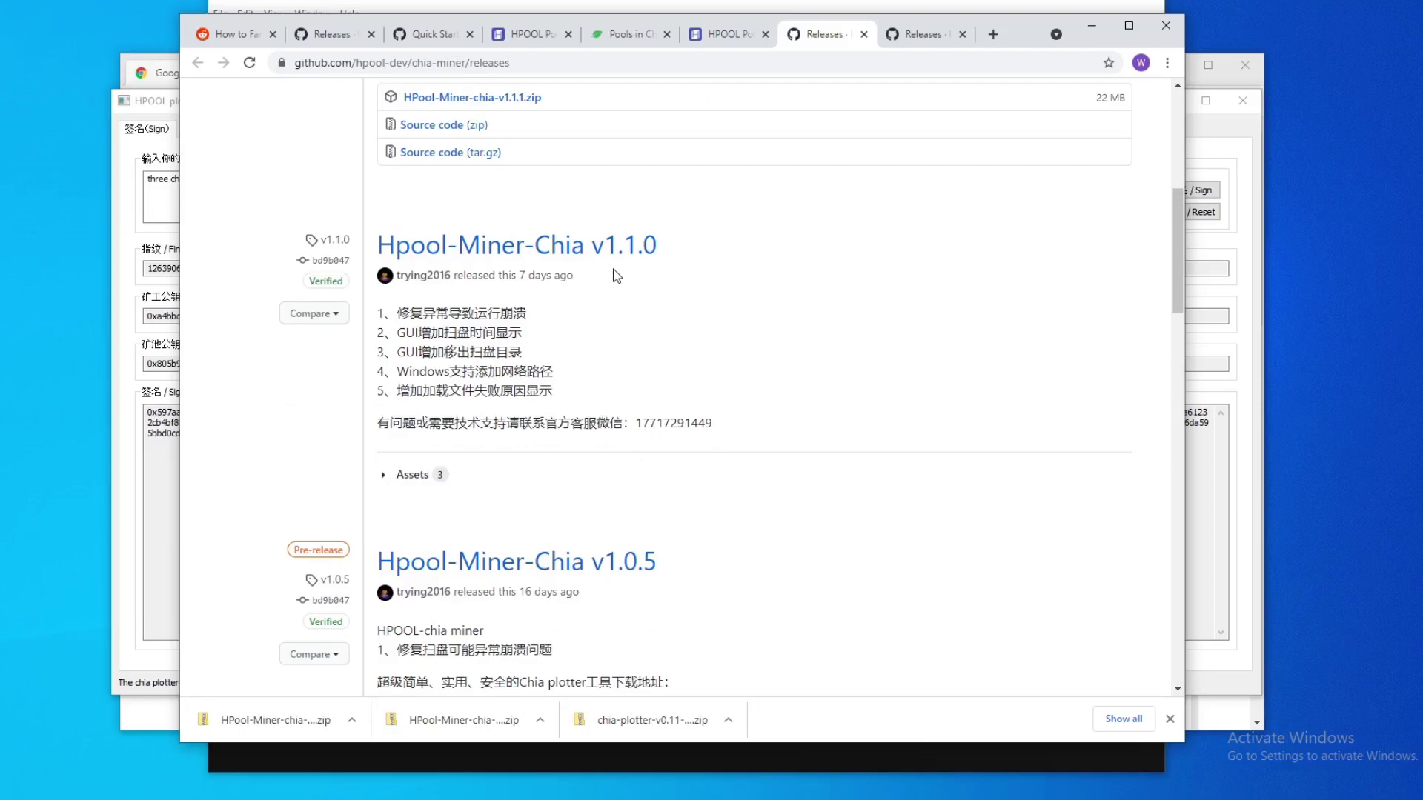
pyautogui.click(419, 474)
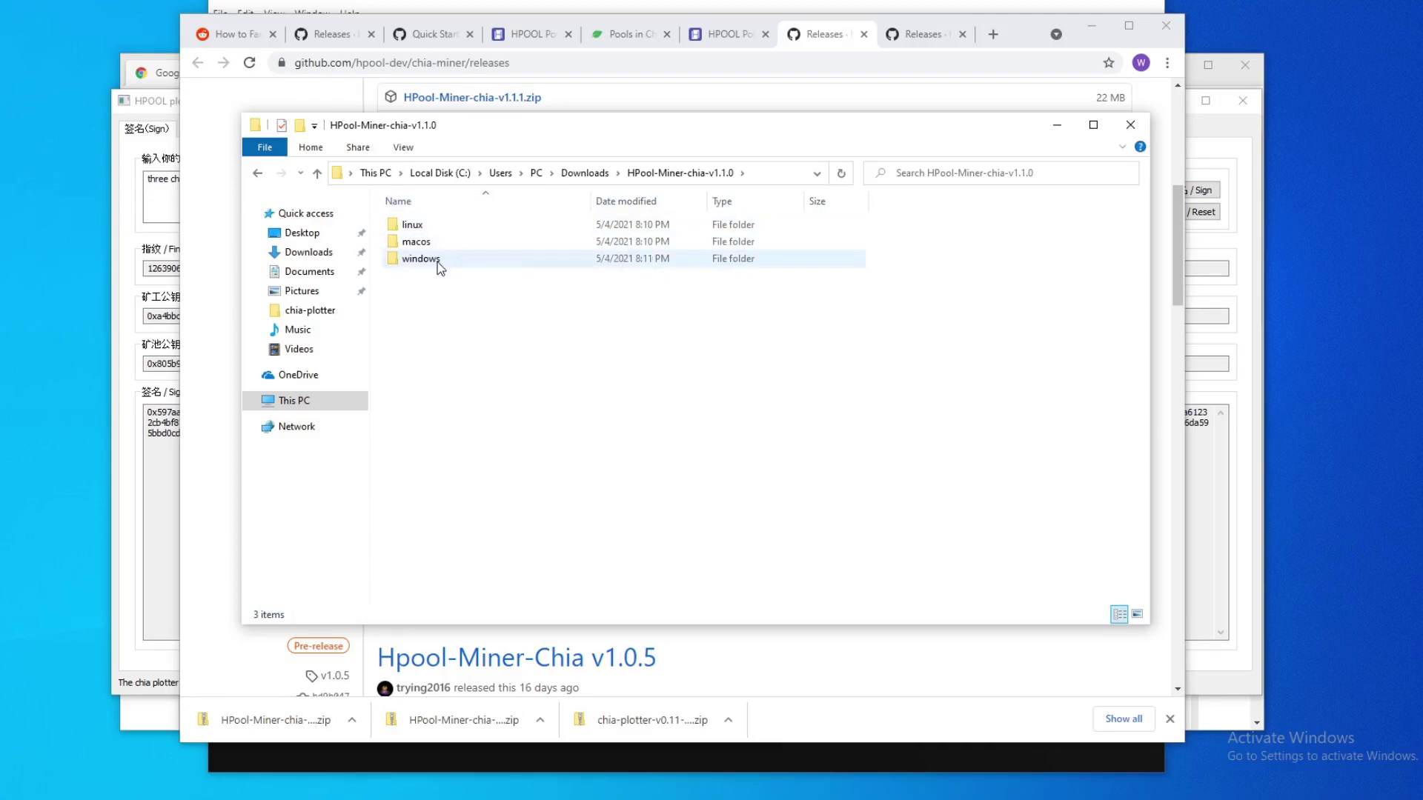
# Launch hpool-miner-chia-gui.exe from the windows folder and log in with the mining account.
pyautogui.doubleClick(437, 259)
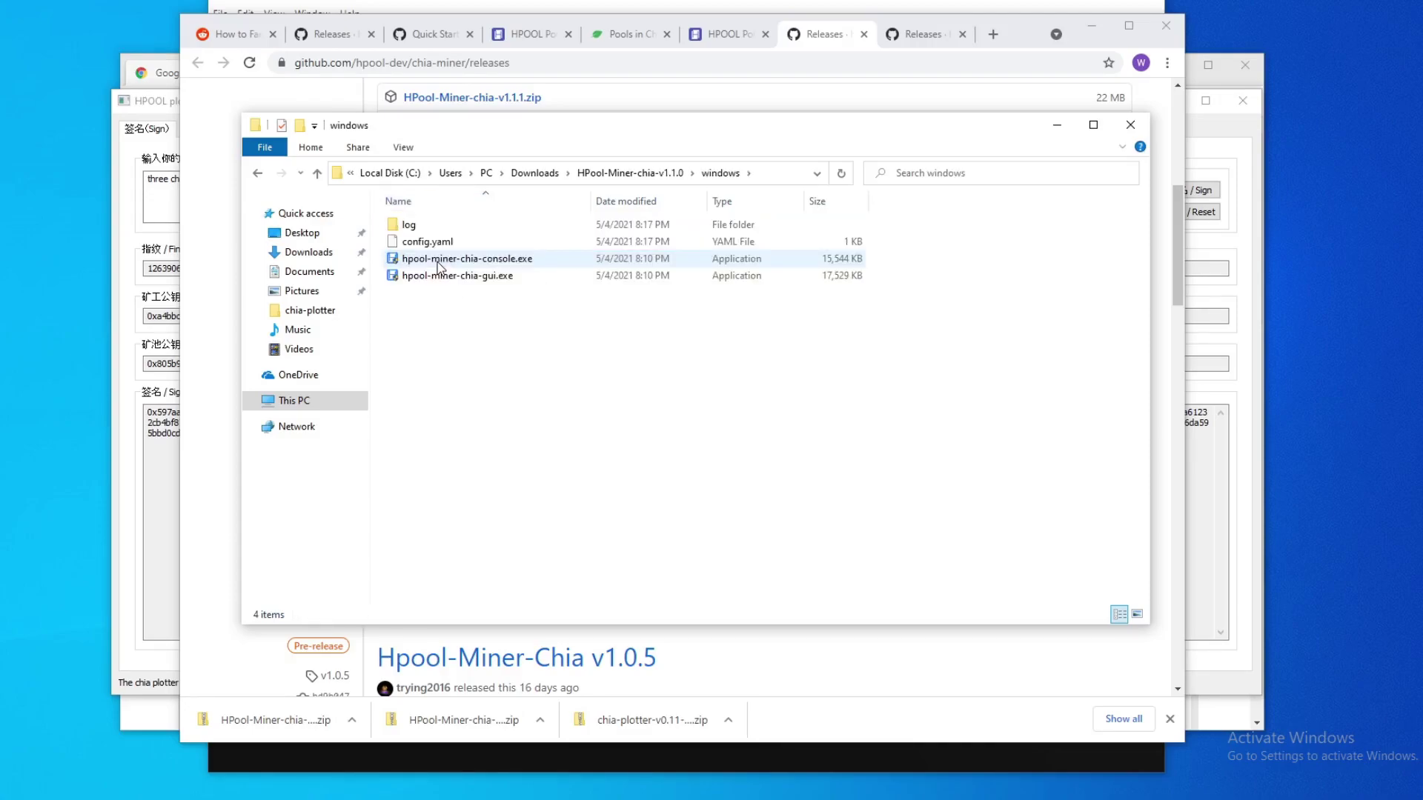
pyautogui.doubleClick(457, 277)
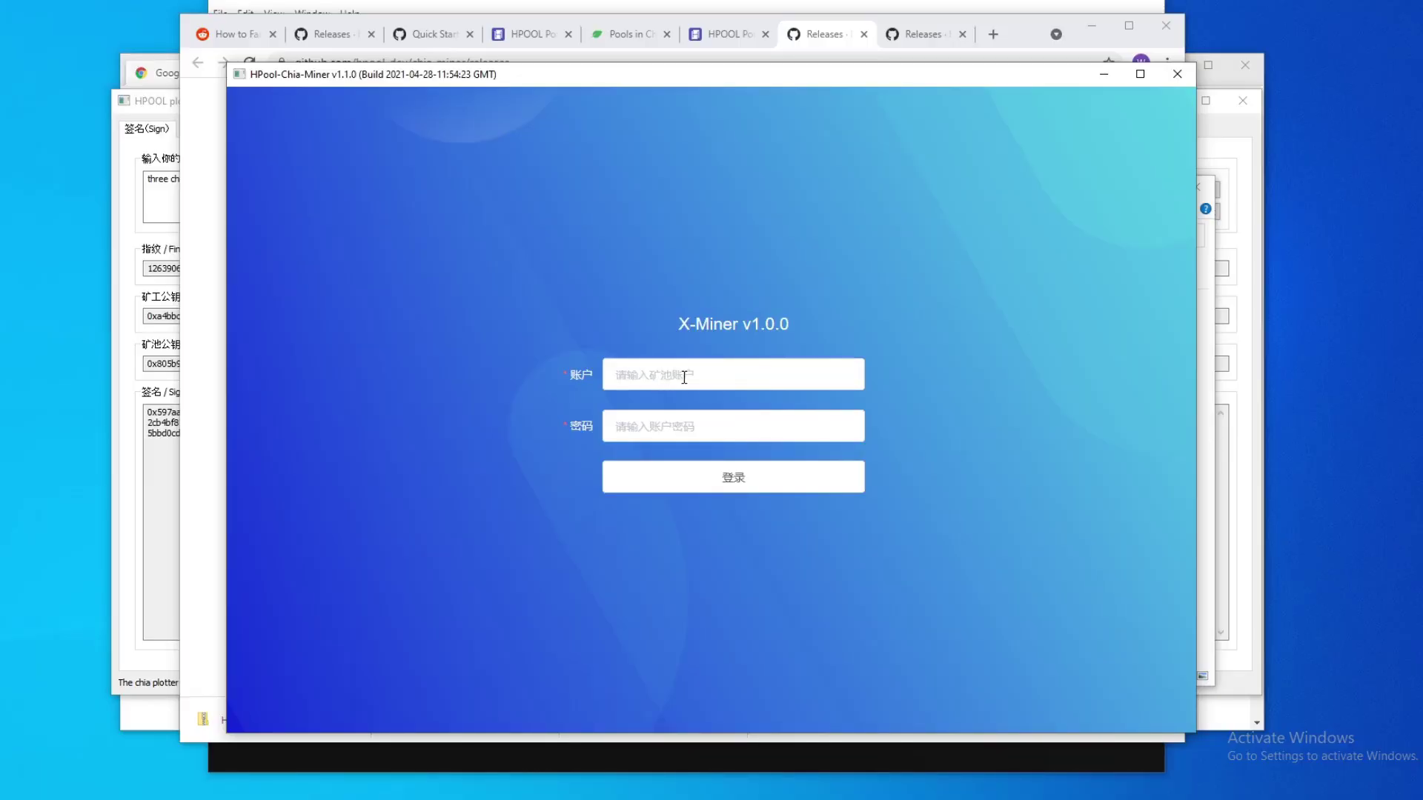
pyautogui.click(678, 374)
pyautogui.click(666, 423)
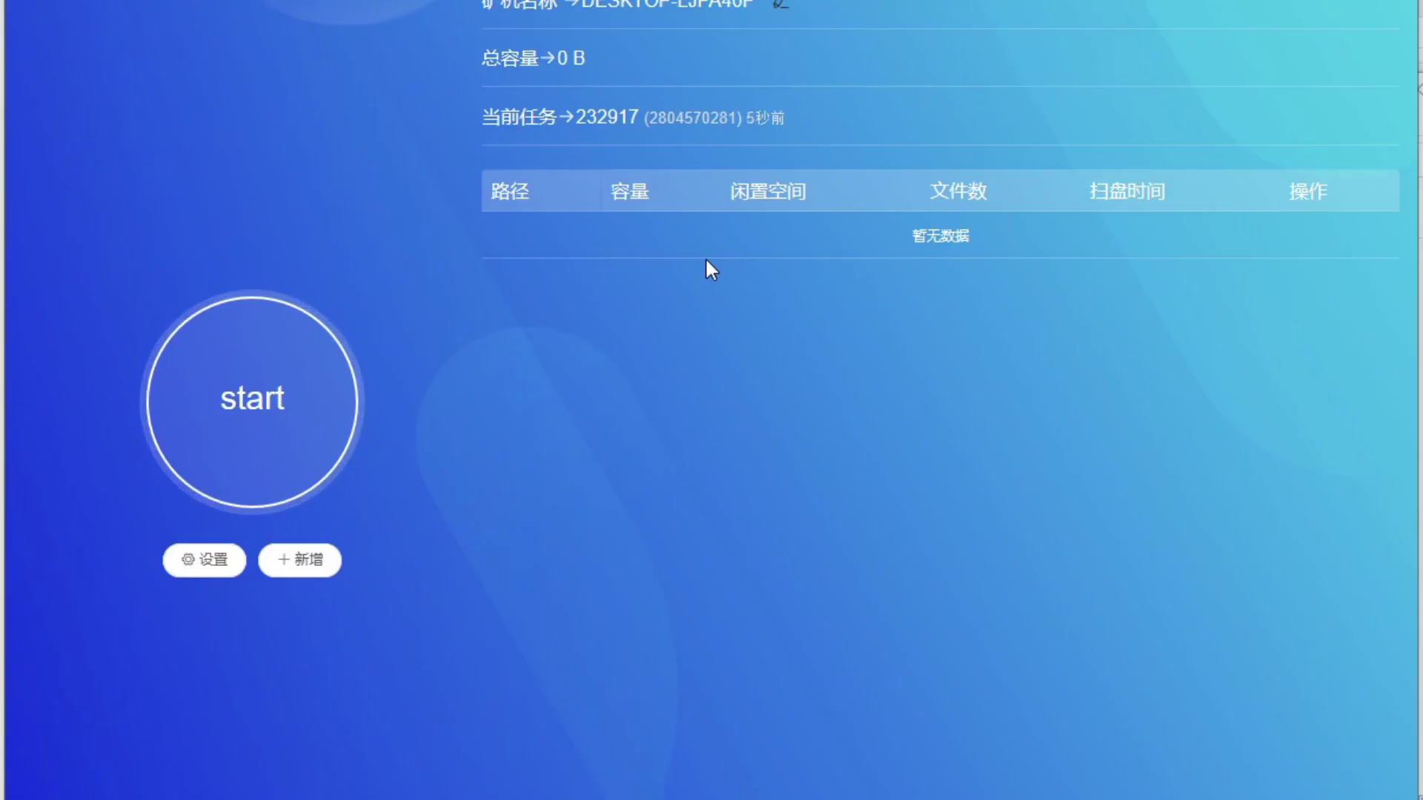
# Add Downloads\plotfinal as a new plot scan path and confirm it.
pyautogui.click(325, 563)
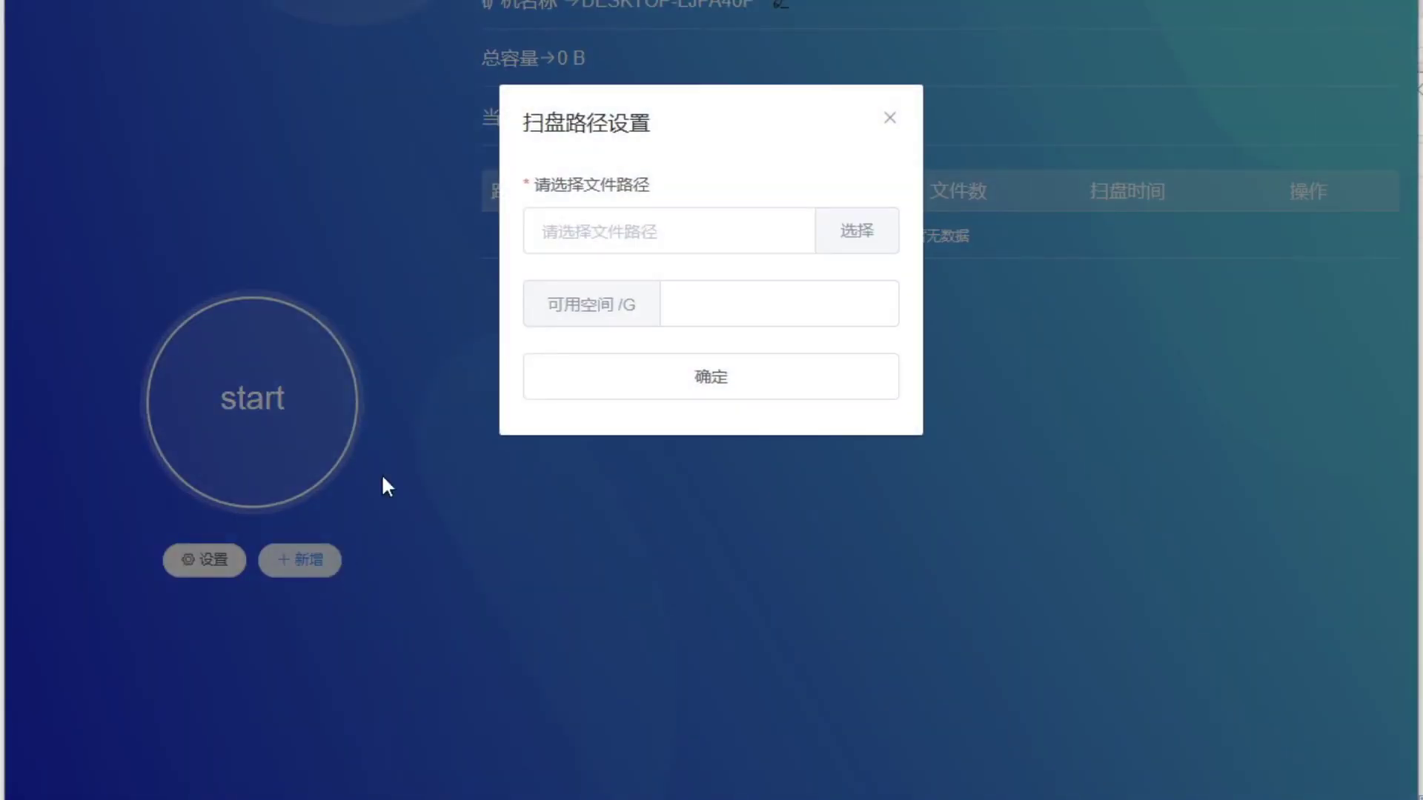
pyautogui.click(883, 234)
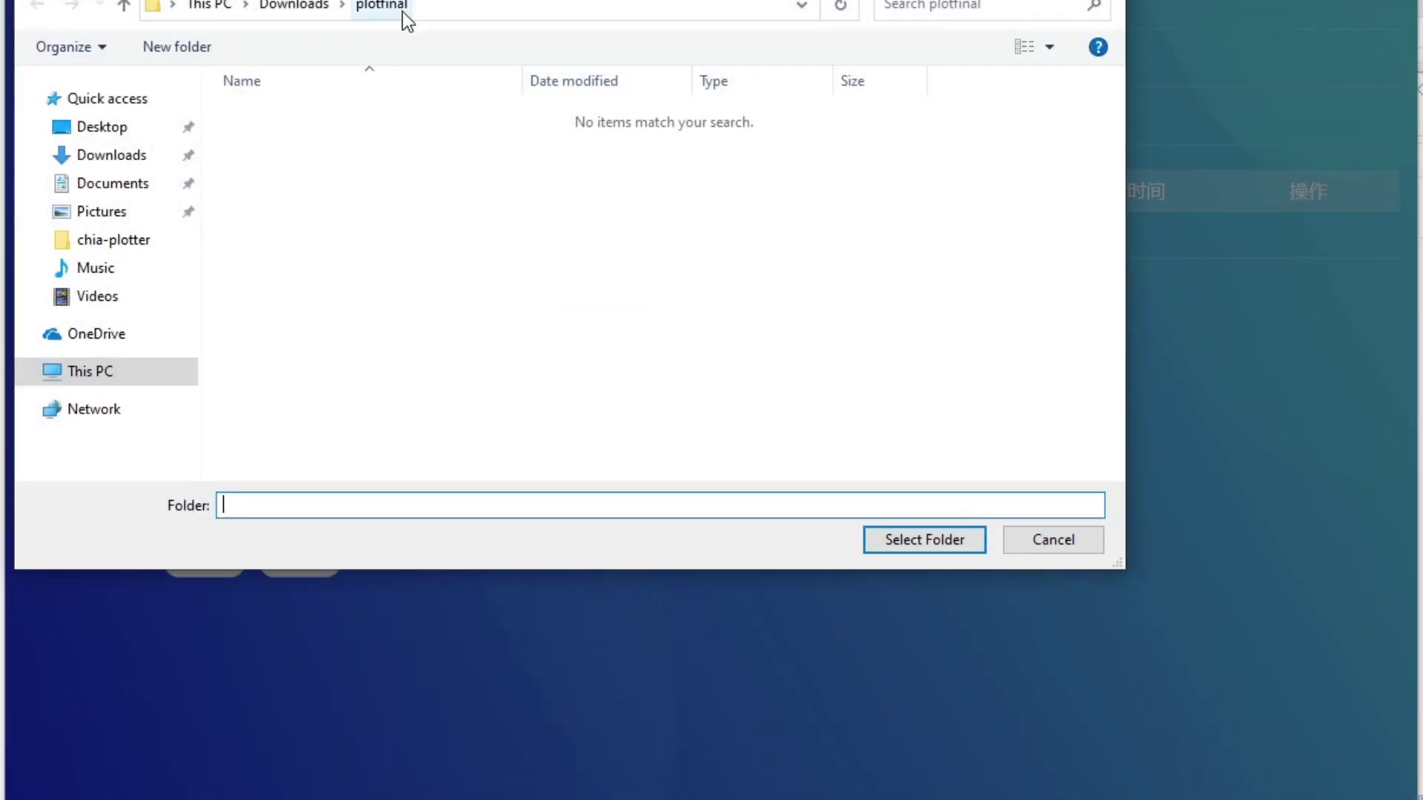
pyautogui.click(924, 541)
pyautogui.click(697, 398)
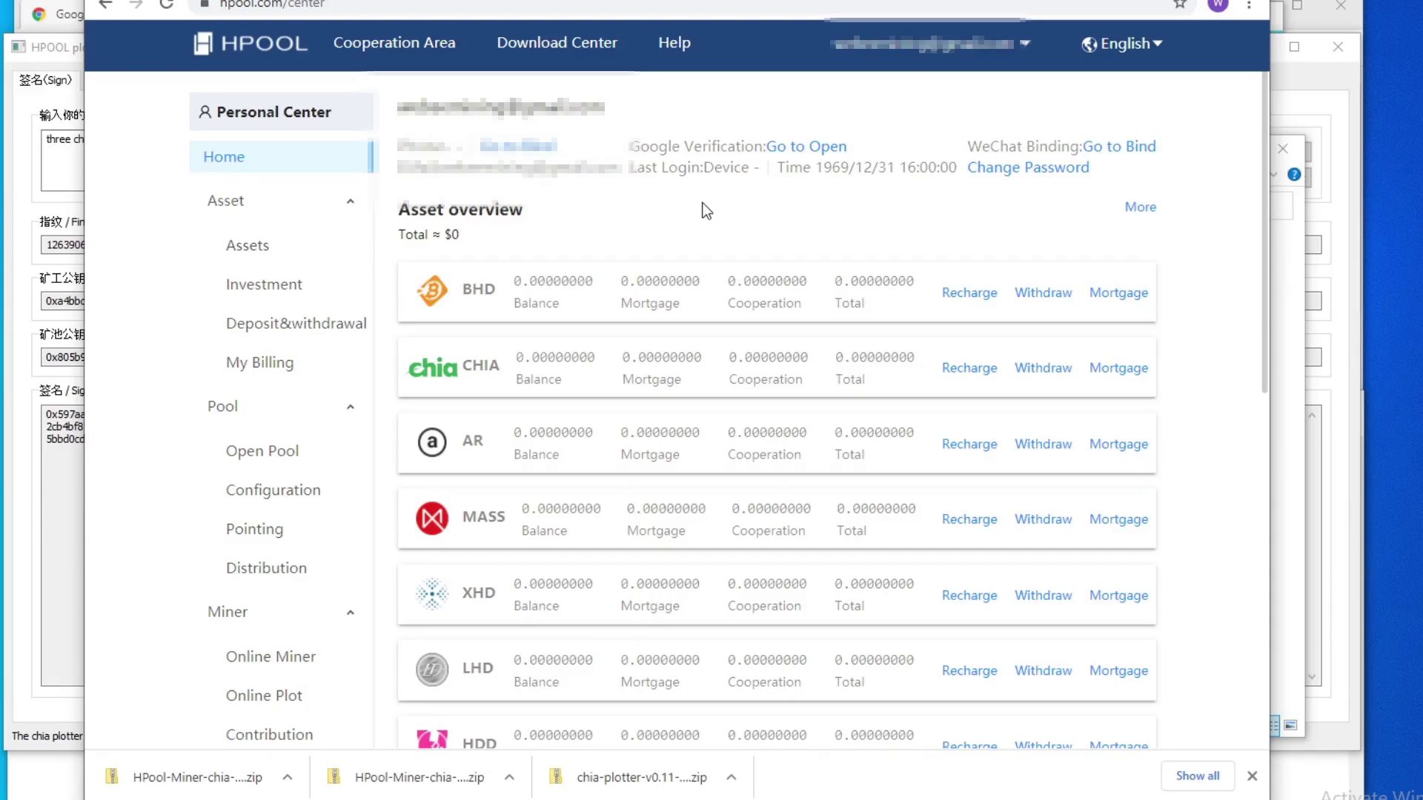
# Open the chia card's Pool Details via Personal Center > Pool > Open Pool.
pyautogui.click(890, 49)
pyautogui.click(308, 459)
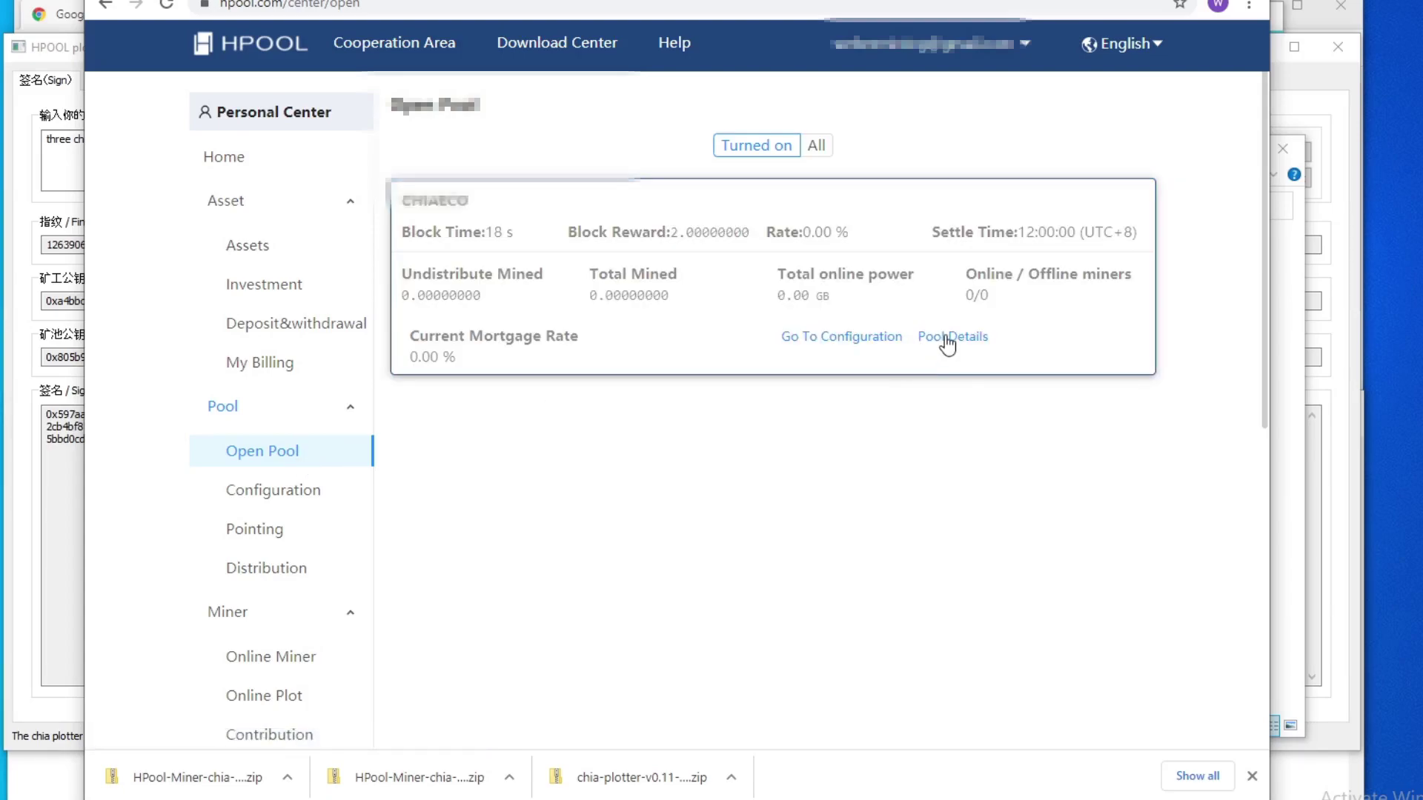
pyautogui.click(946, 342)
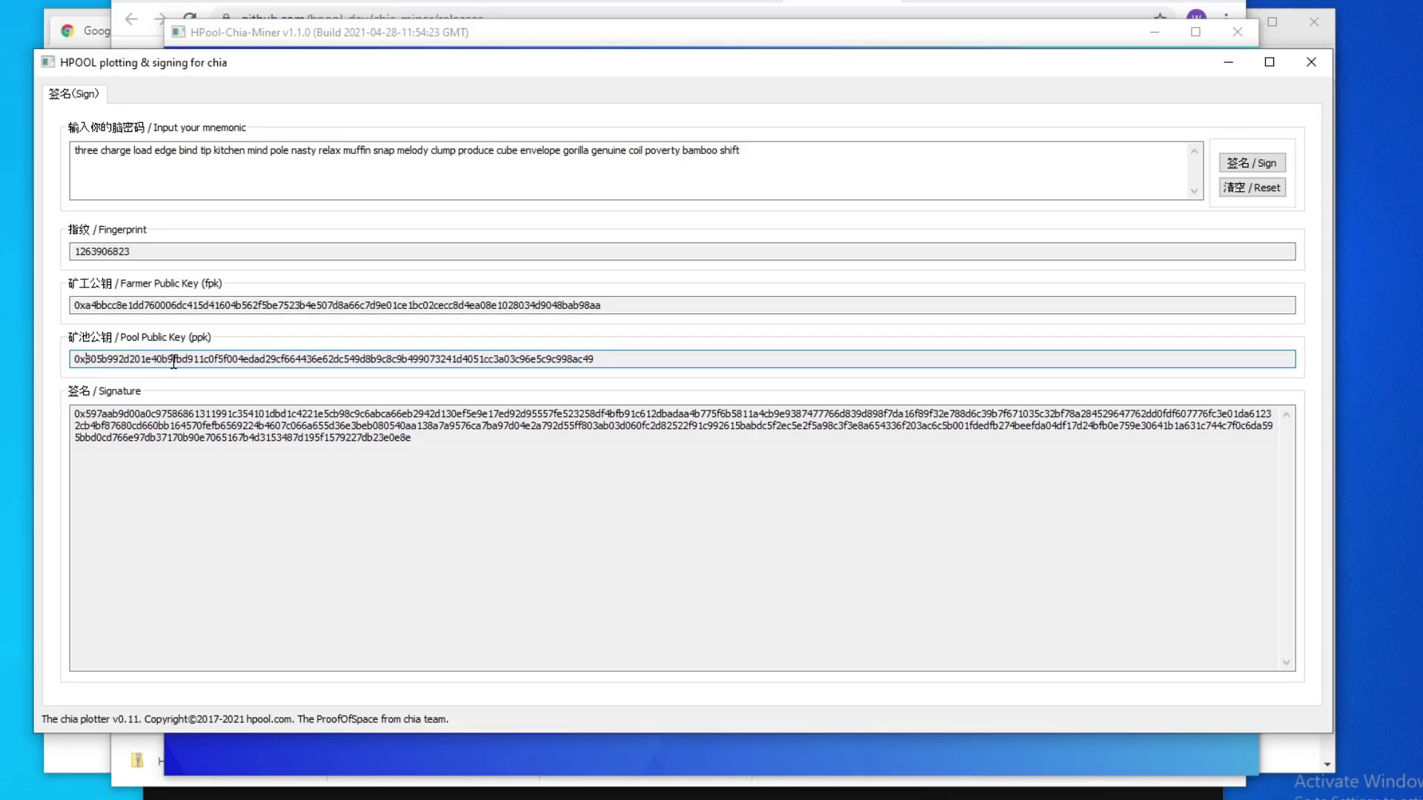
# Place farmkeys.txt beside the signing tool to compare its farmer and pool public keys.
pyautogui.hotkey('alt', 'Tab')
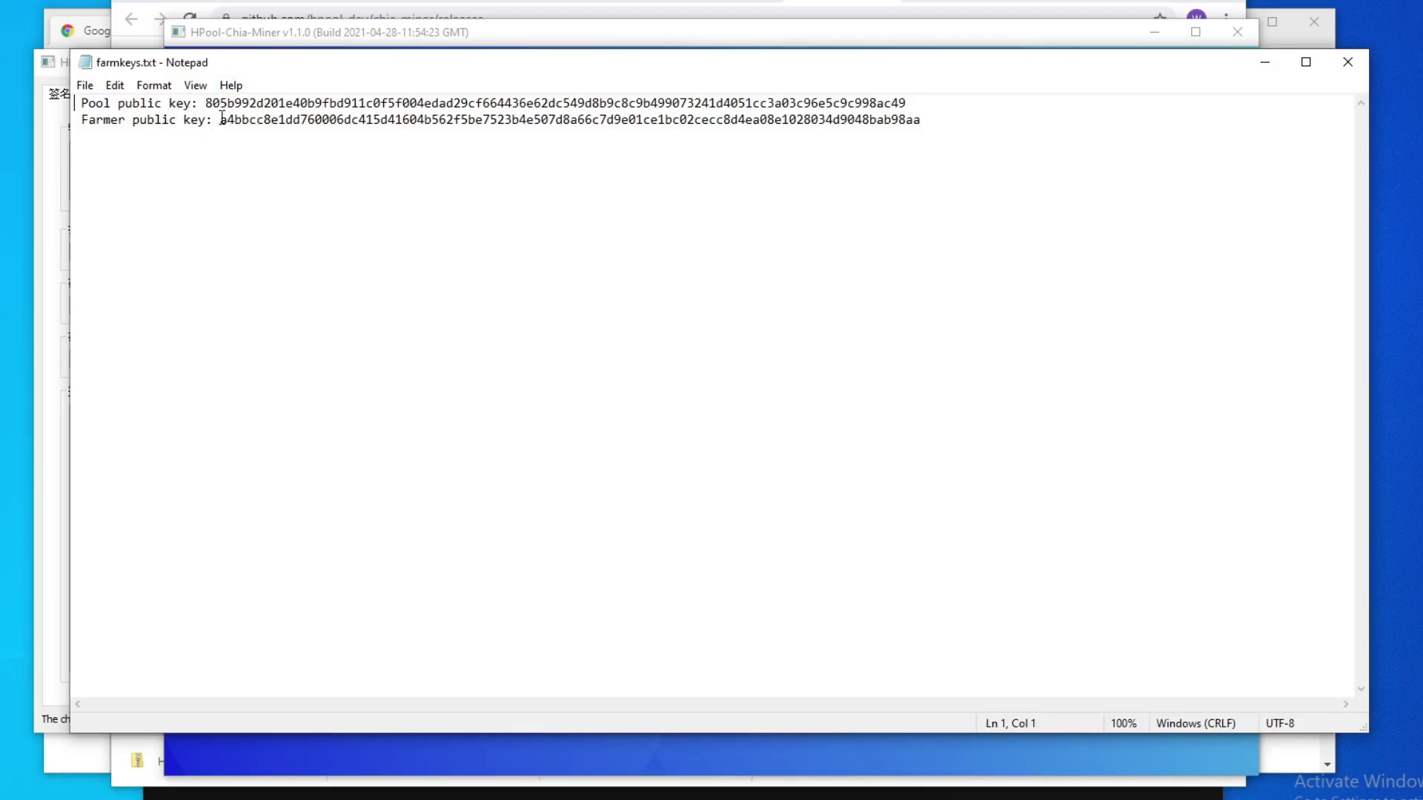
pyautogui.moveTo(341, 63); pyautogui.dragTo(451, 416)
pyautogui.moveTo(88, 305); pyautogui.dragTo(80, 311)
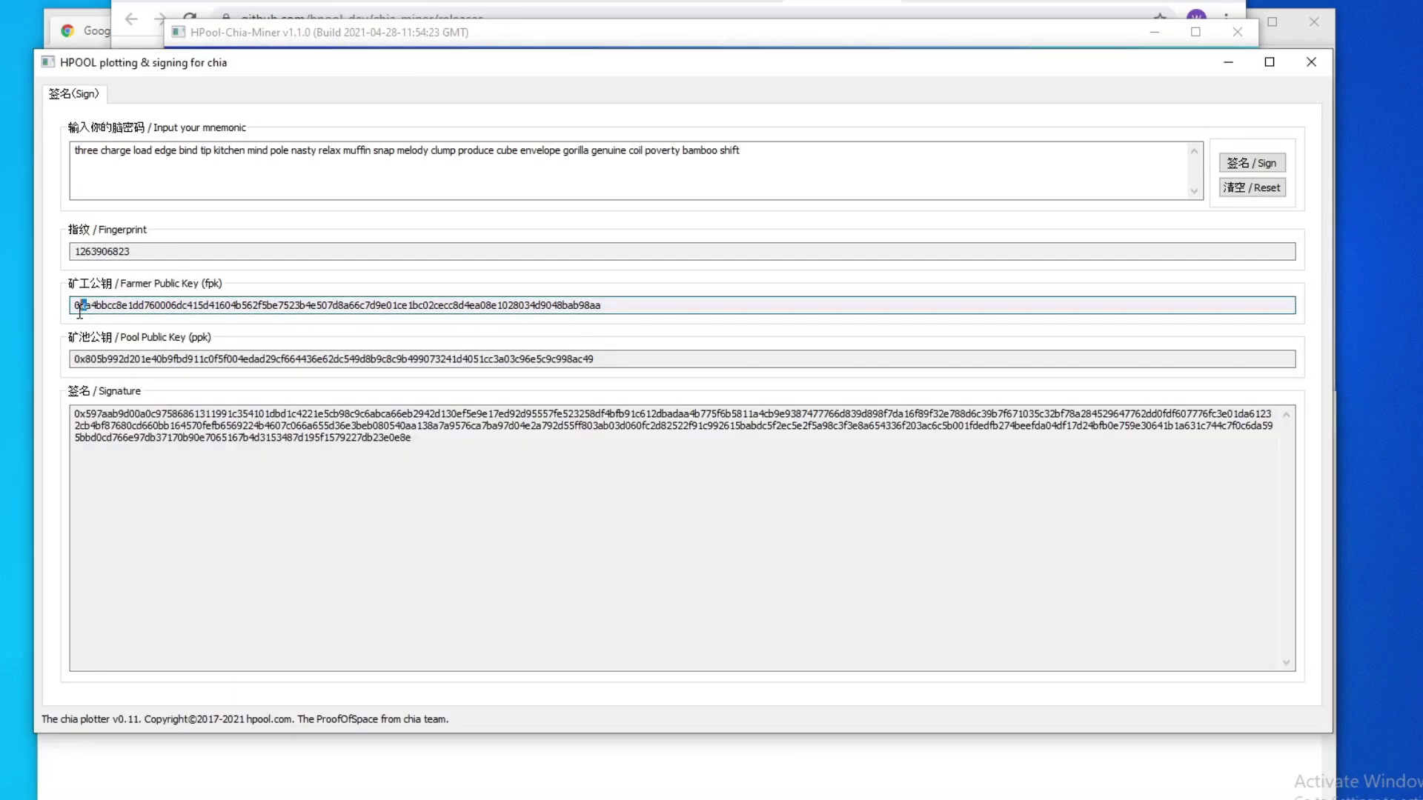
pyautogui.click(254, 748)
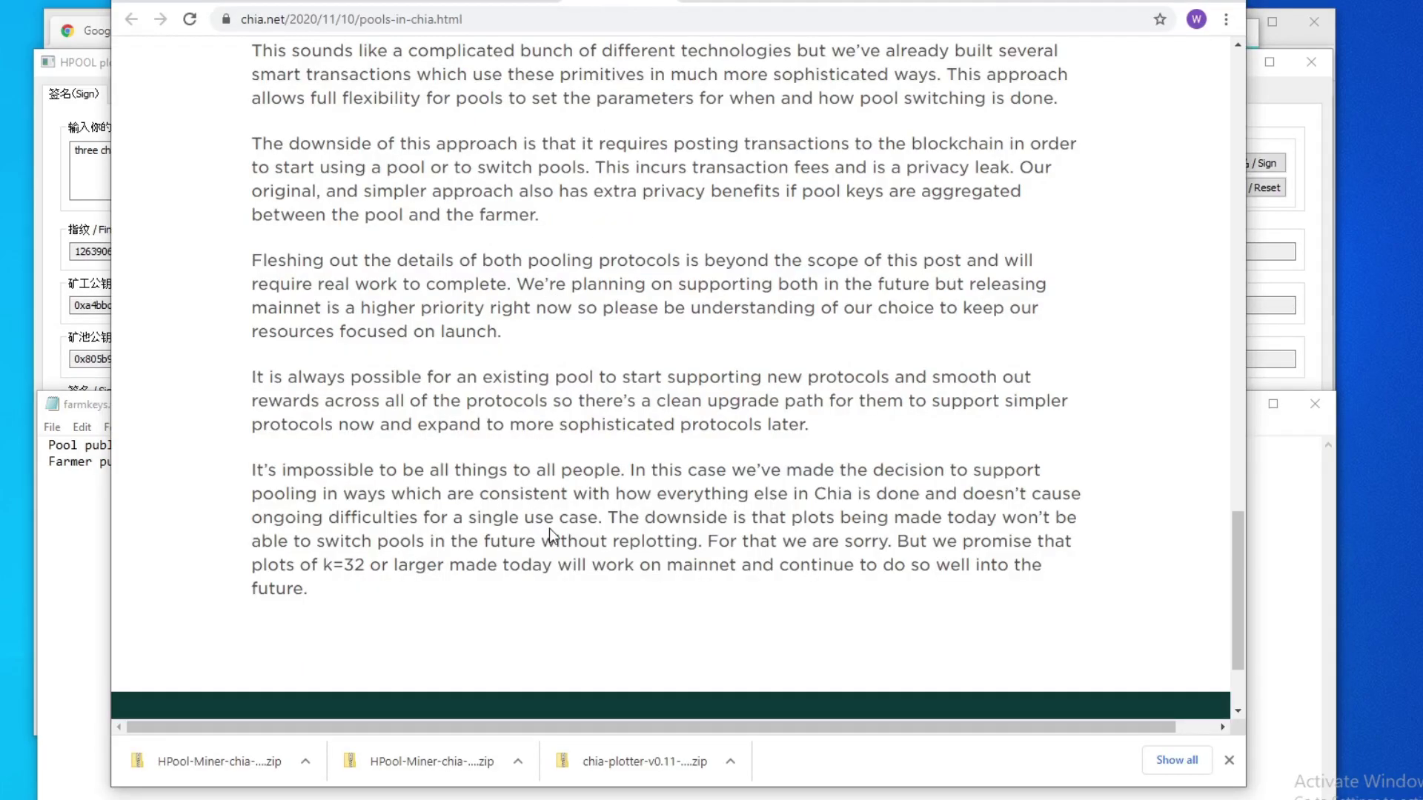
# Read the end of the Pools in Chia article, highlighting the passage about replotting.
pyautogui.scroll(-1, 349, 482)
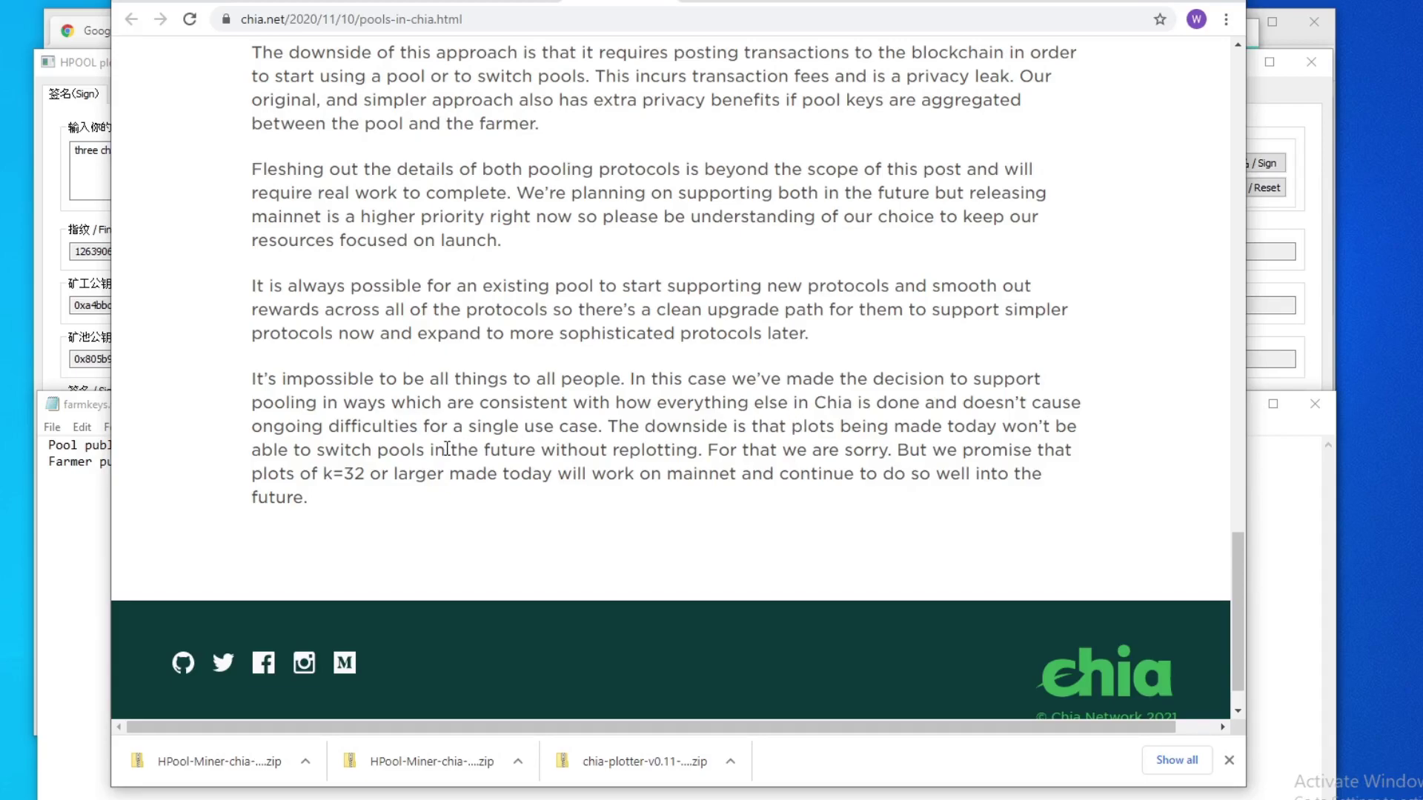
pyautogui.moveTo(580, 449); pyautogui.dragTo(682, 452)
pyautogui.click(682, 452)
# Check farmkeys.txt's farmer and pool public keys against the signing tool's fpk and ppk.
pyautogui.click(69, 492)
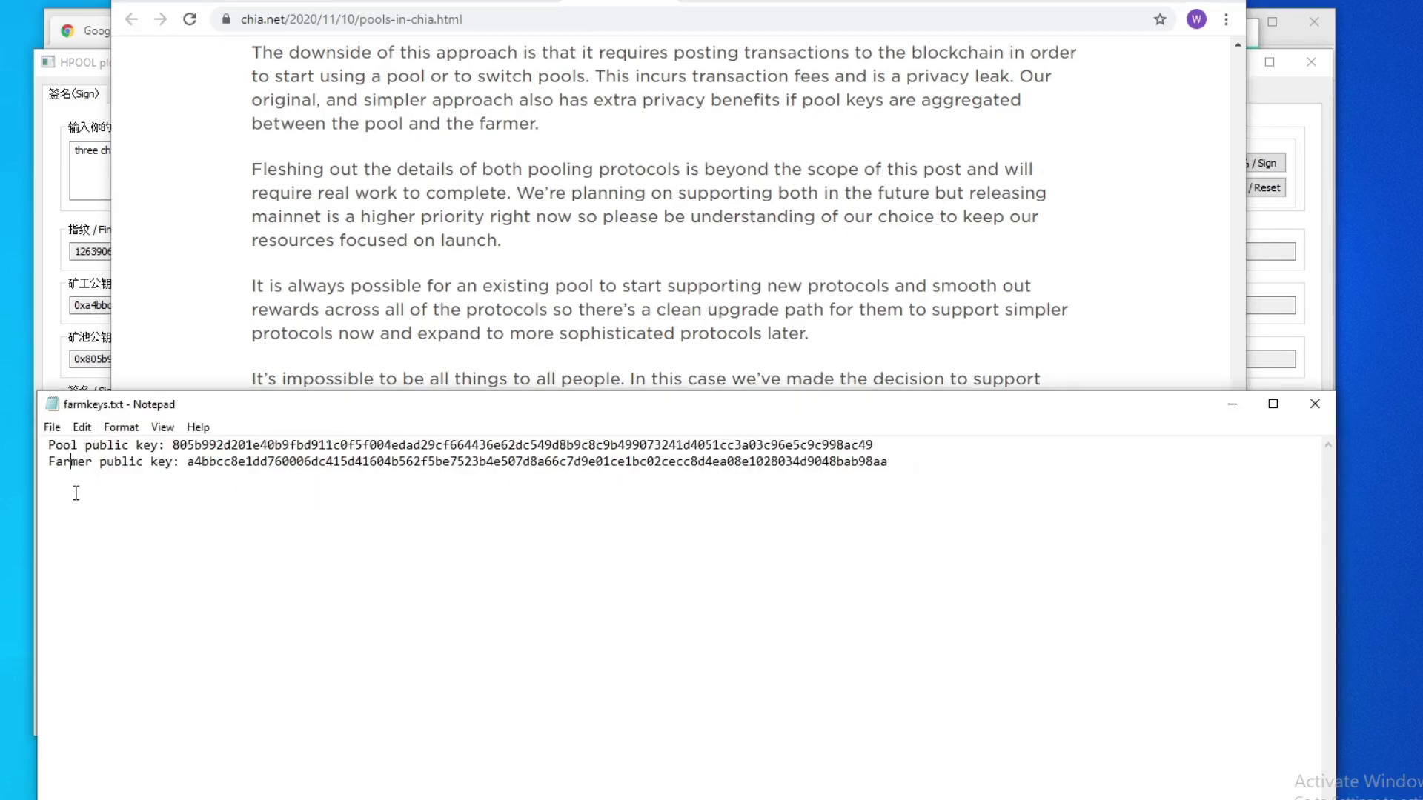
pyautogui.moveTo(87, 305); pyautogui.dragTo(61, 289)
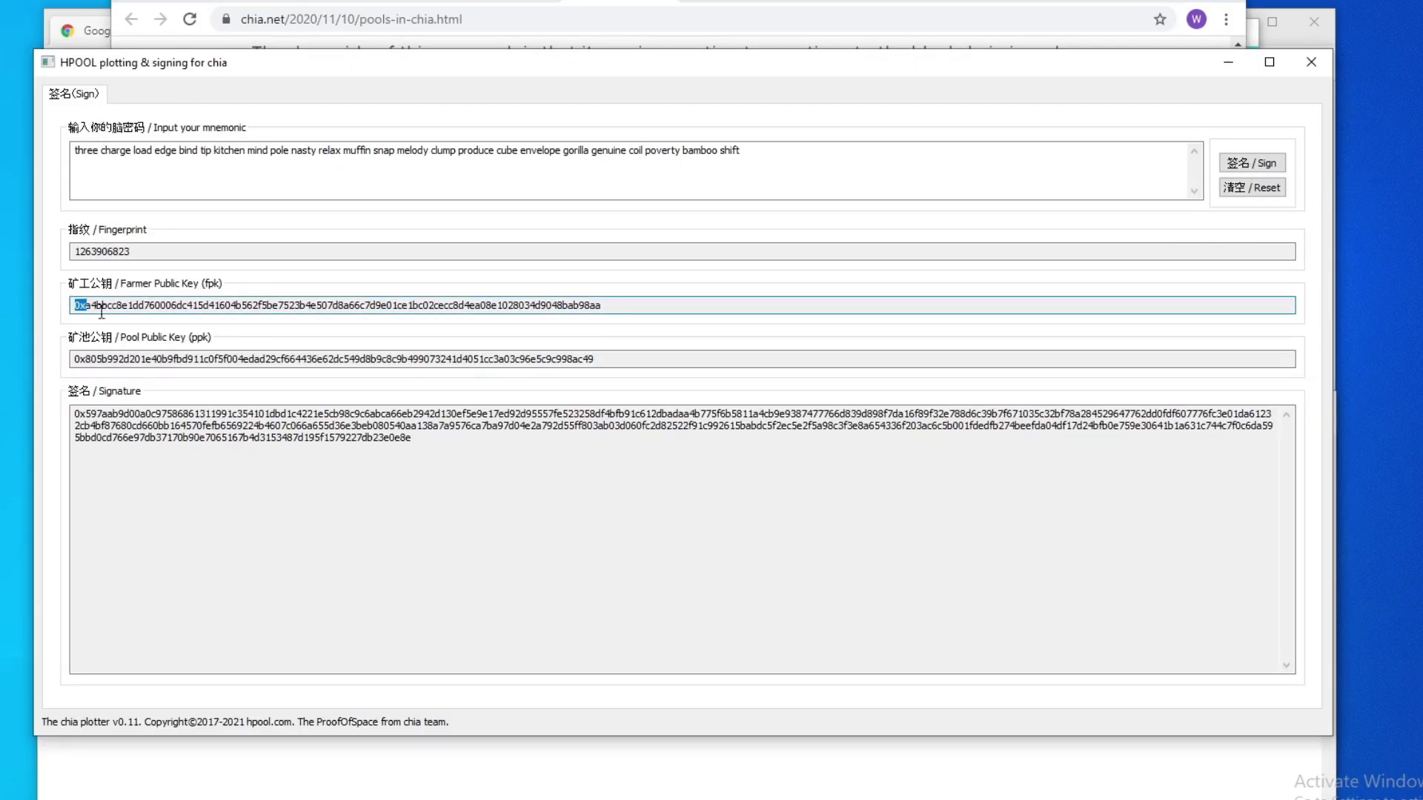
pyautogui.click(210, 359)
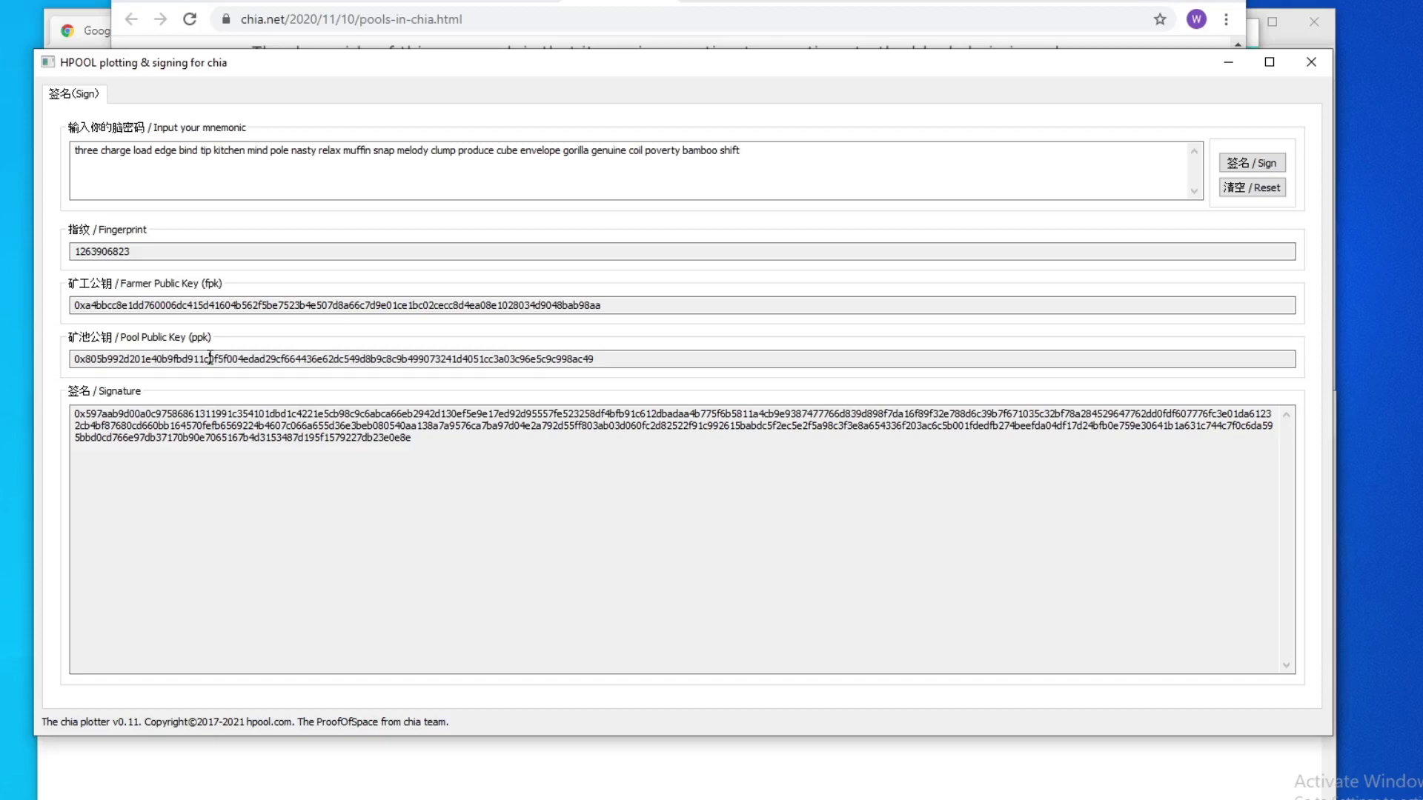